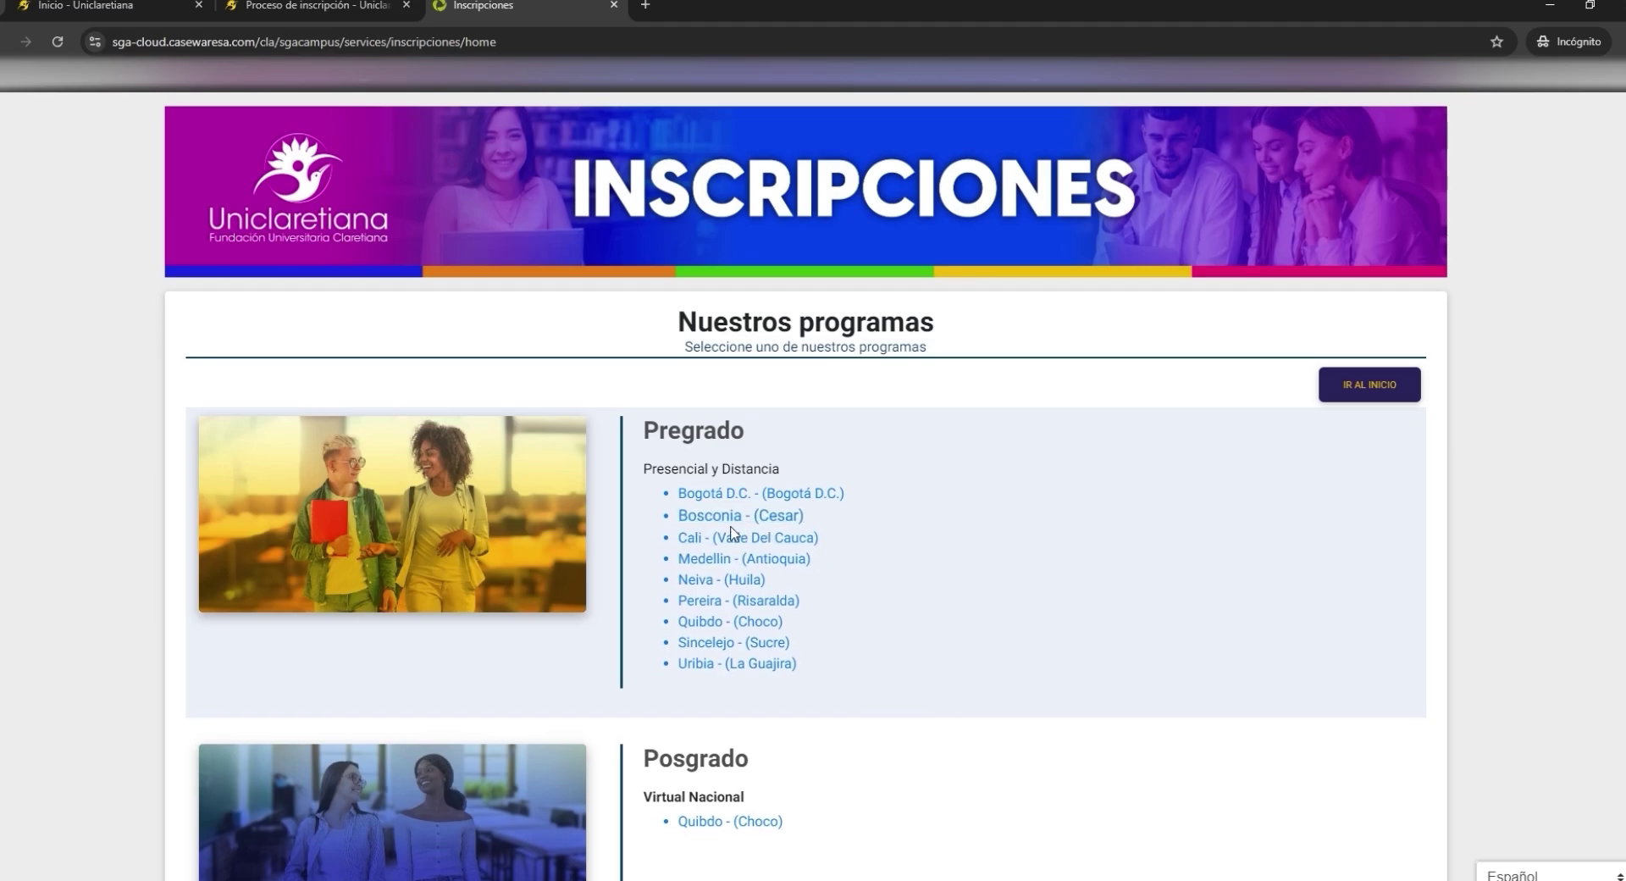
- Start a Nuevo Trabajo Social enrollment in Medellín using the applicant's identification number
click(732, 557)
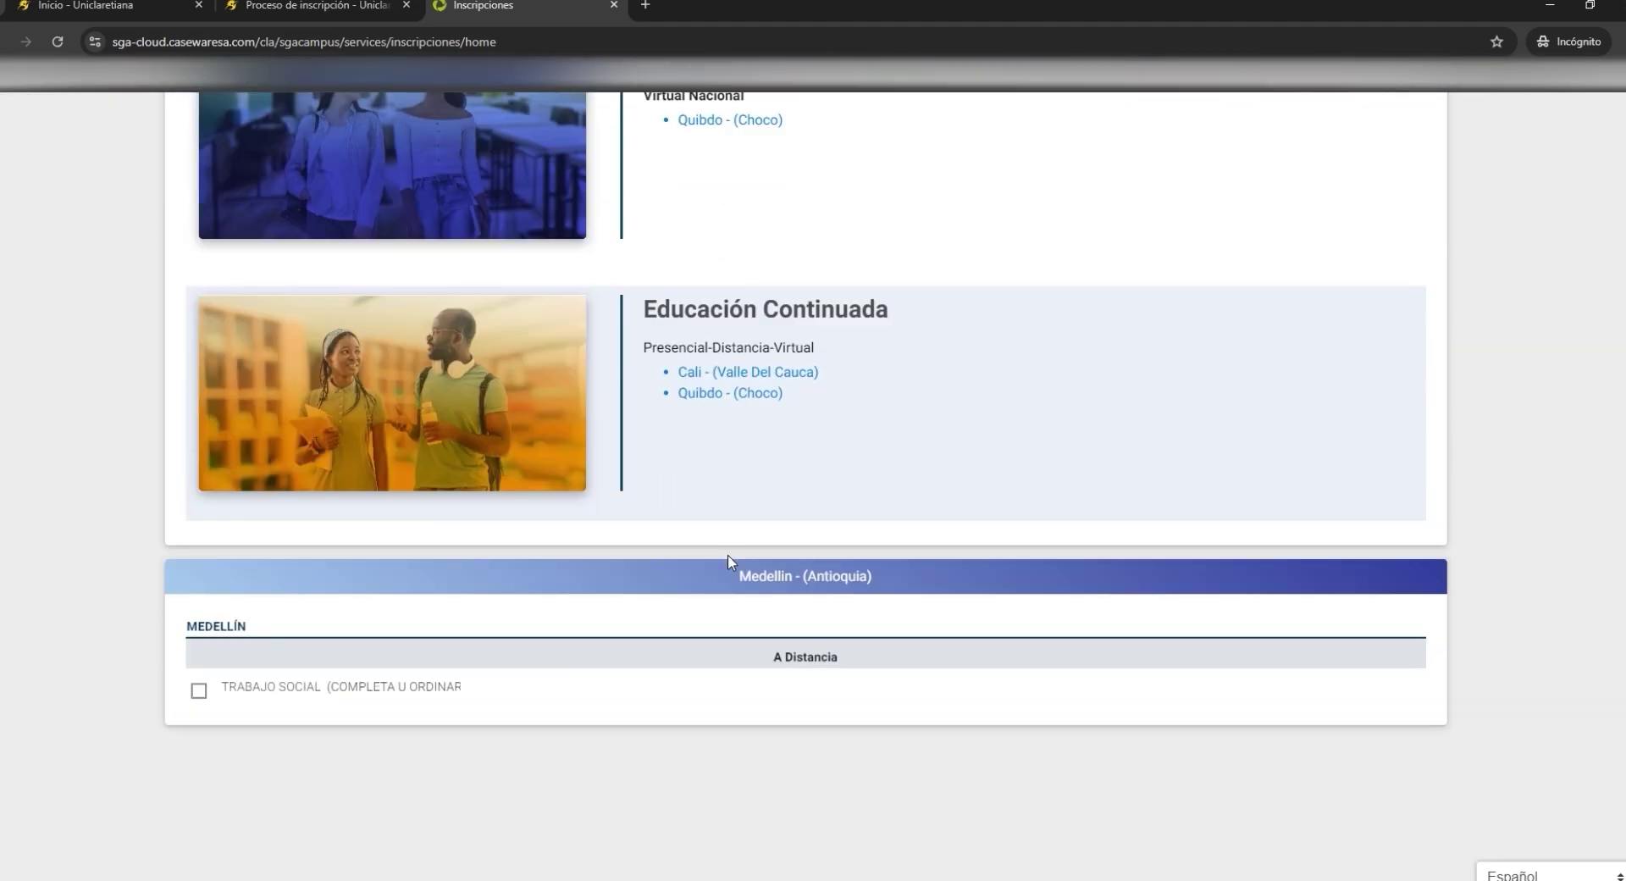
click(200, 693)
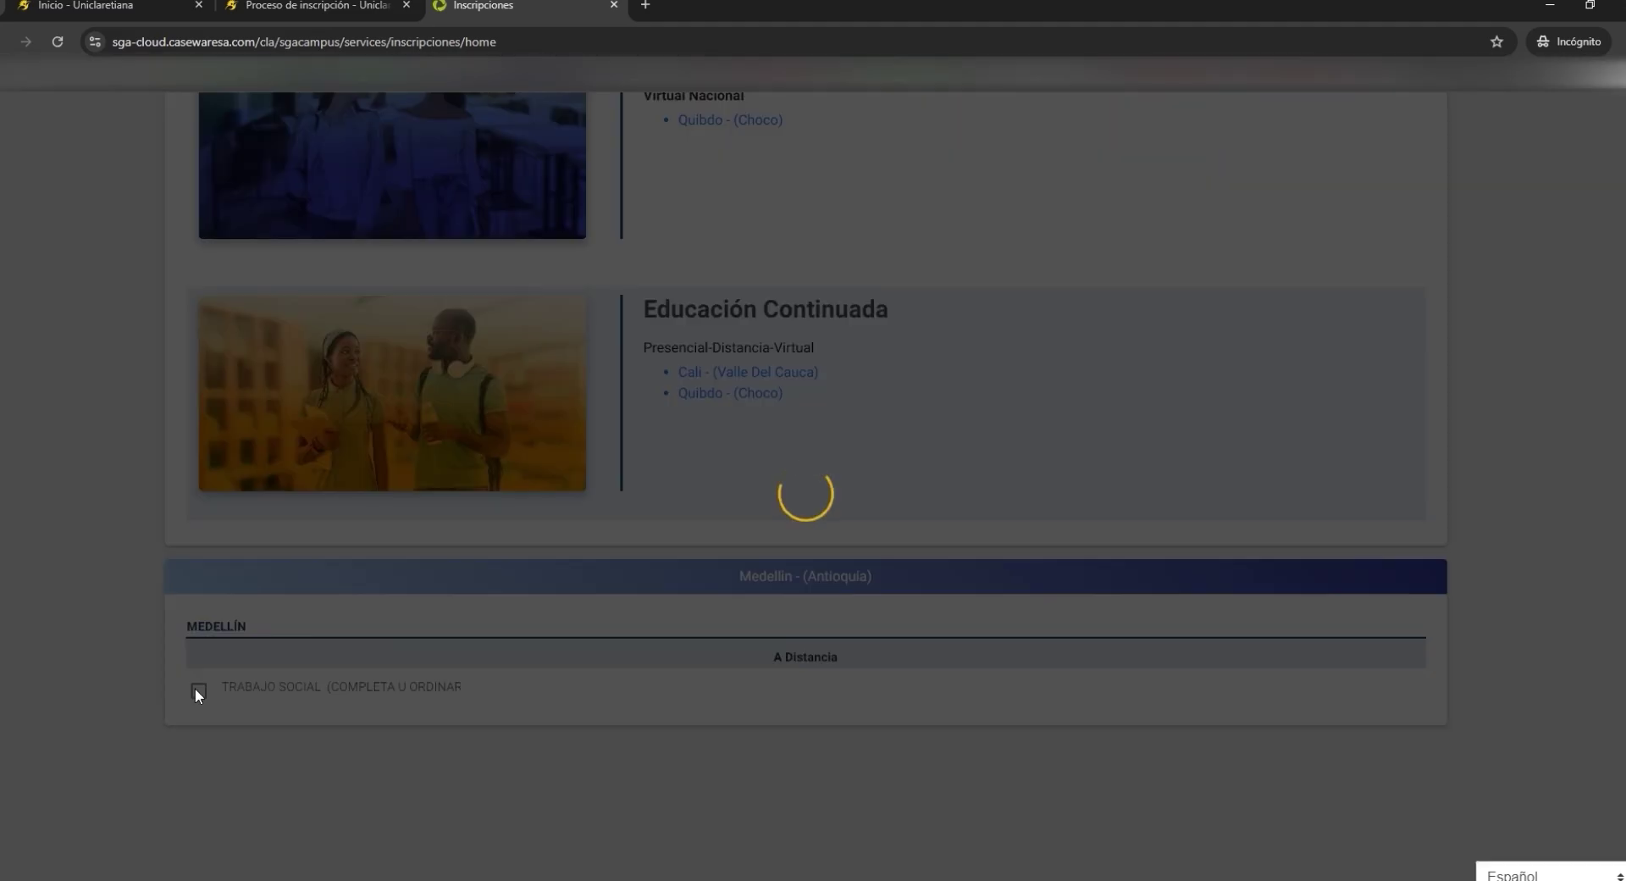
click(372, 201)
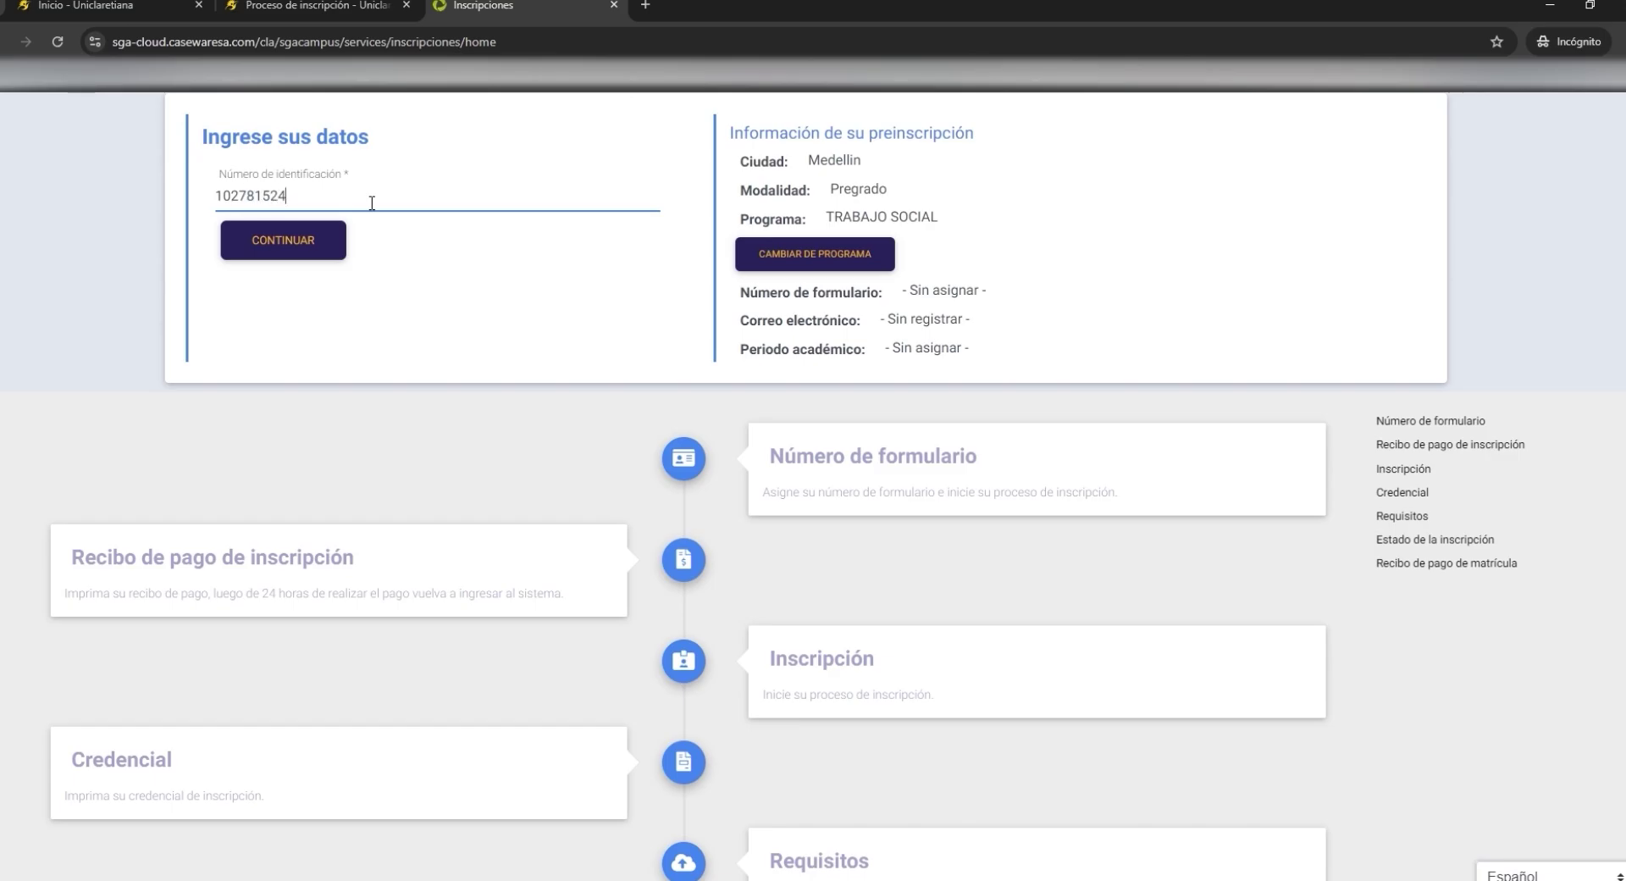
click(334, 237)
click(454, 261)
click(279, 302)
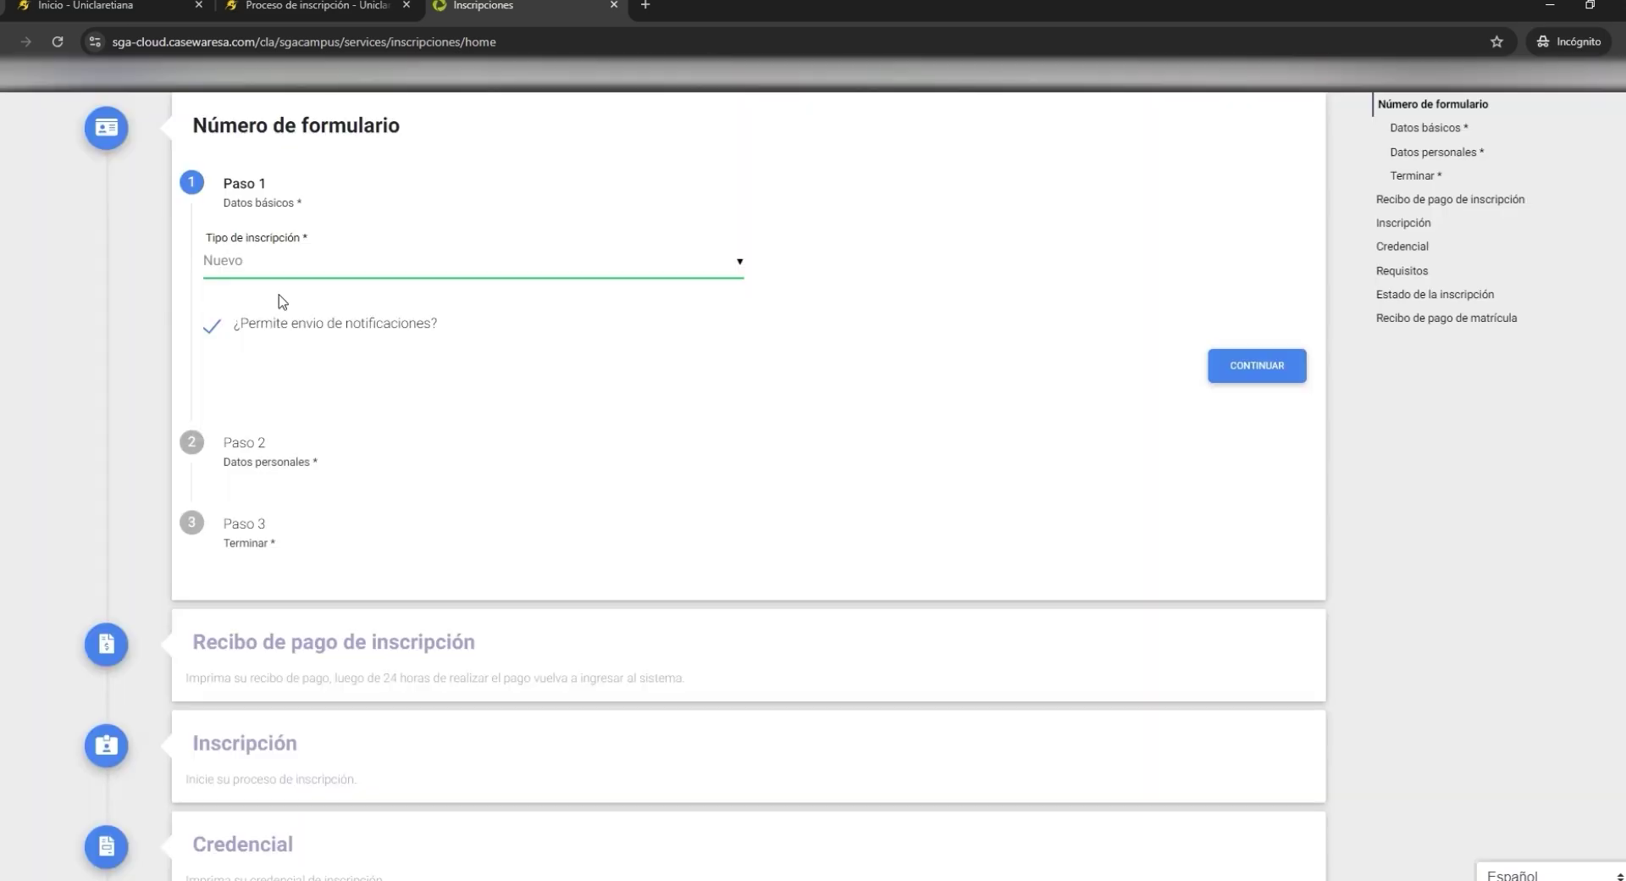
click(1252, 366)
click(351, 210)
key(Tab)
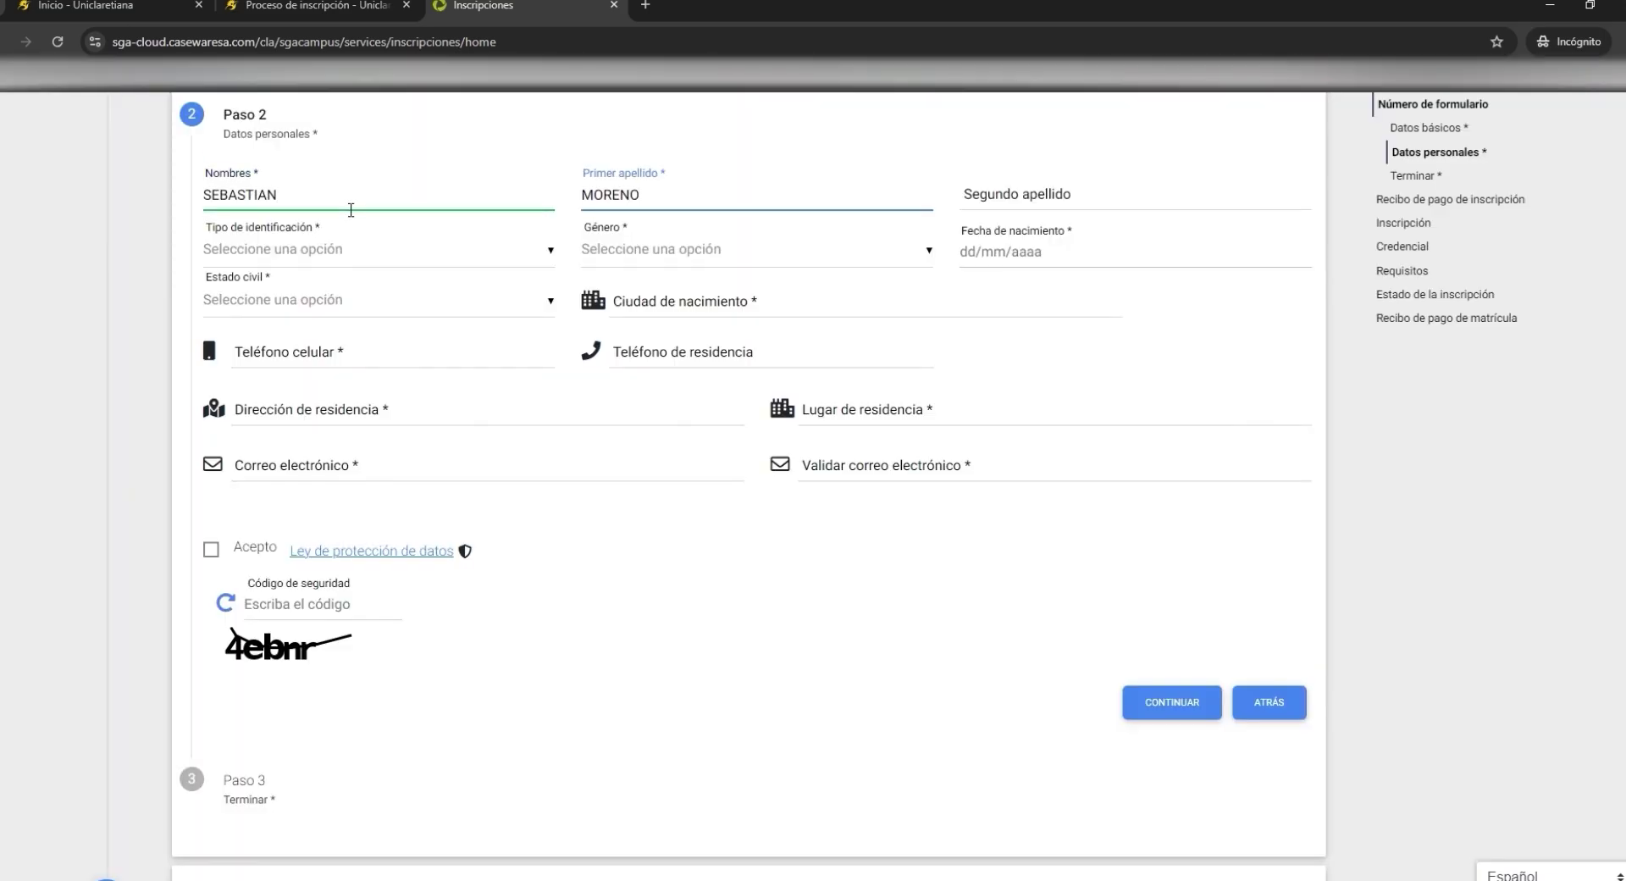
key(Tab)
click(326, 254)
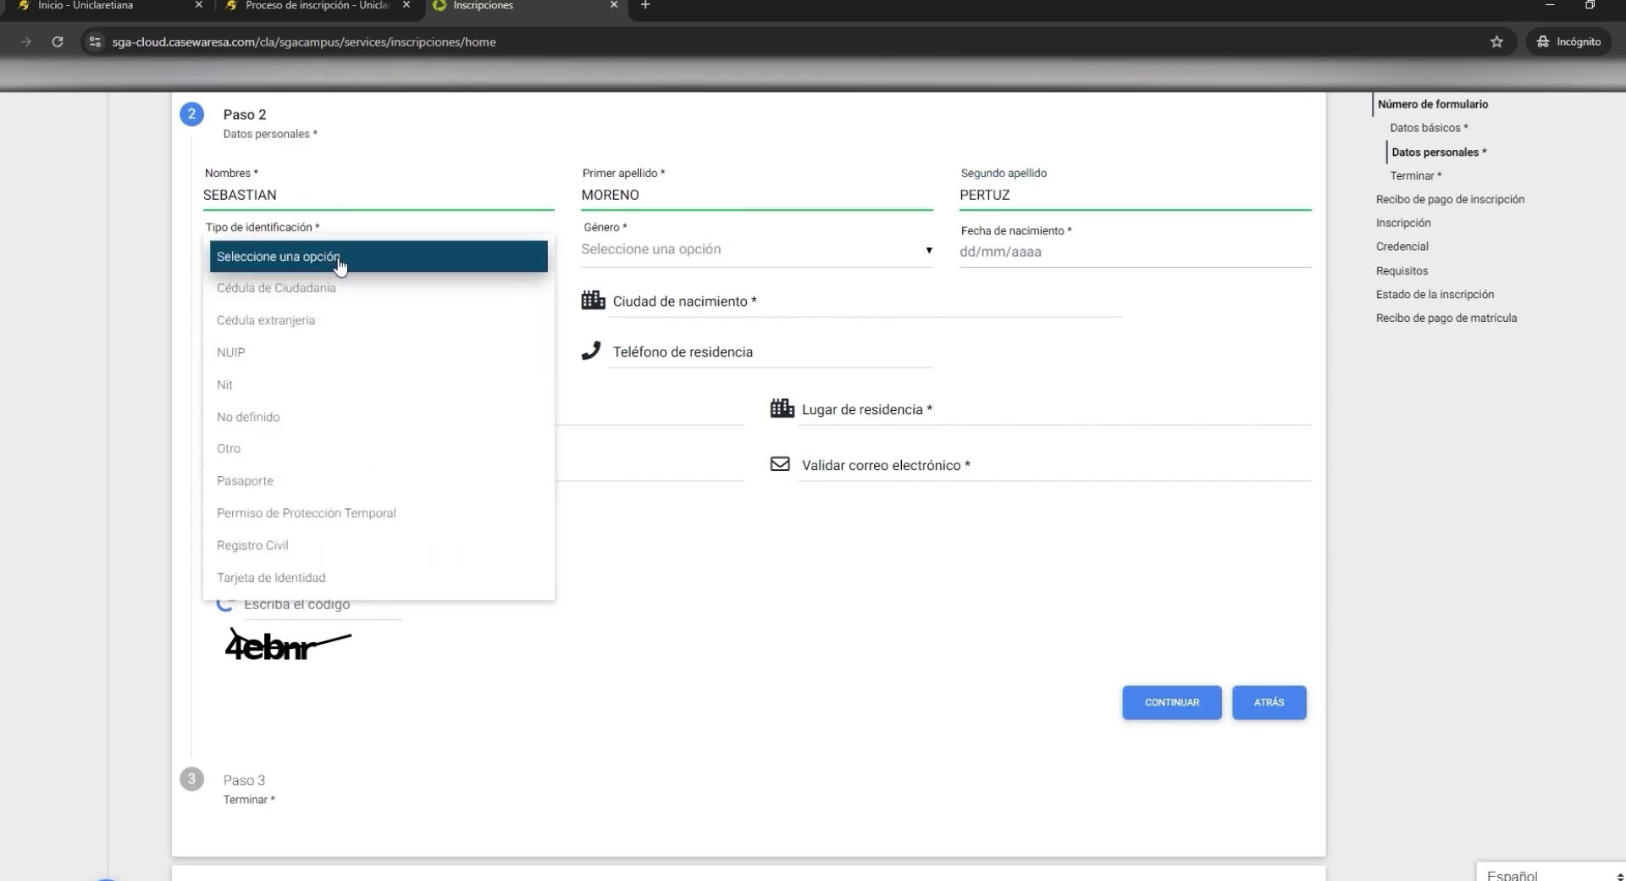
click(280, 283)
click(658, 254)
click(652, 419)
click(1016, 254)
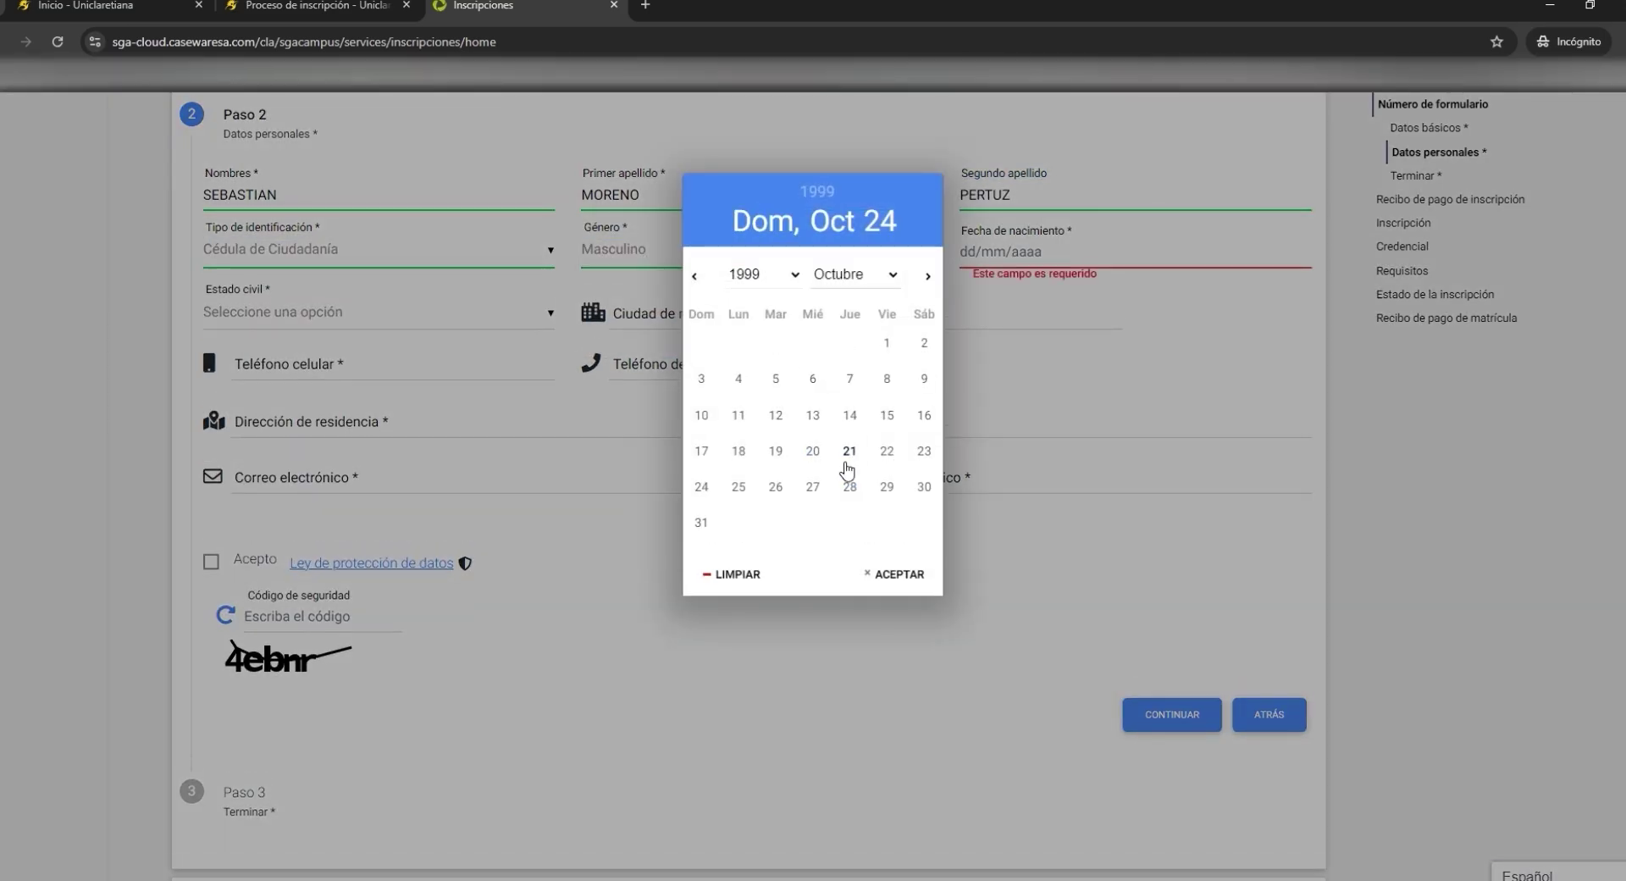
click(895, 570)
- Set civil status Soltero, birth city Medellin - Antioquia, and the applicant's mobile number
click(339, 300)
click(199, 368)
click(763, 310)
text(mede)
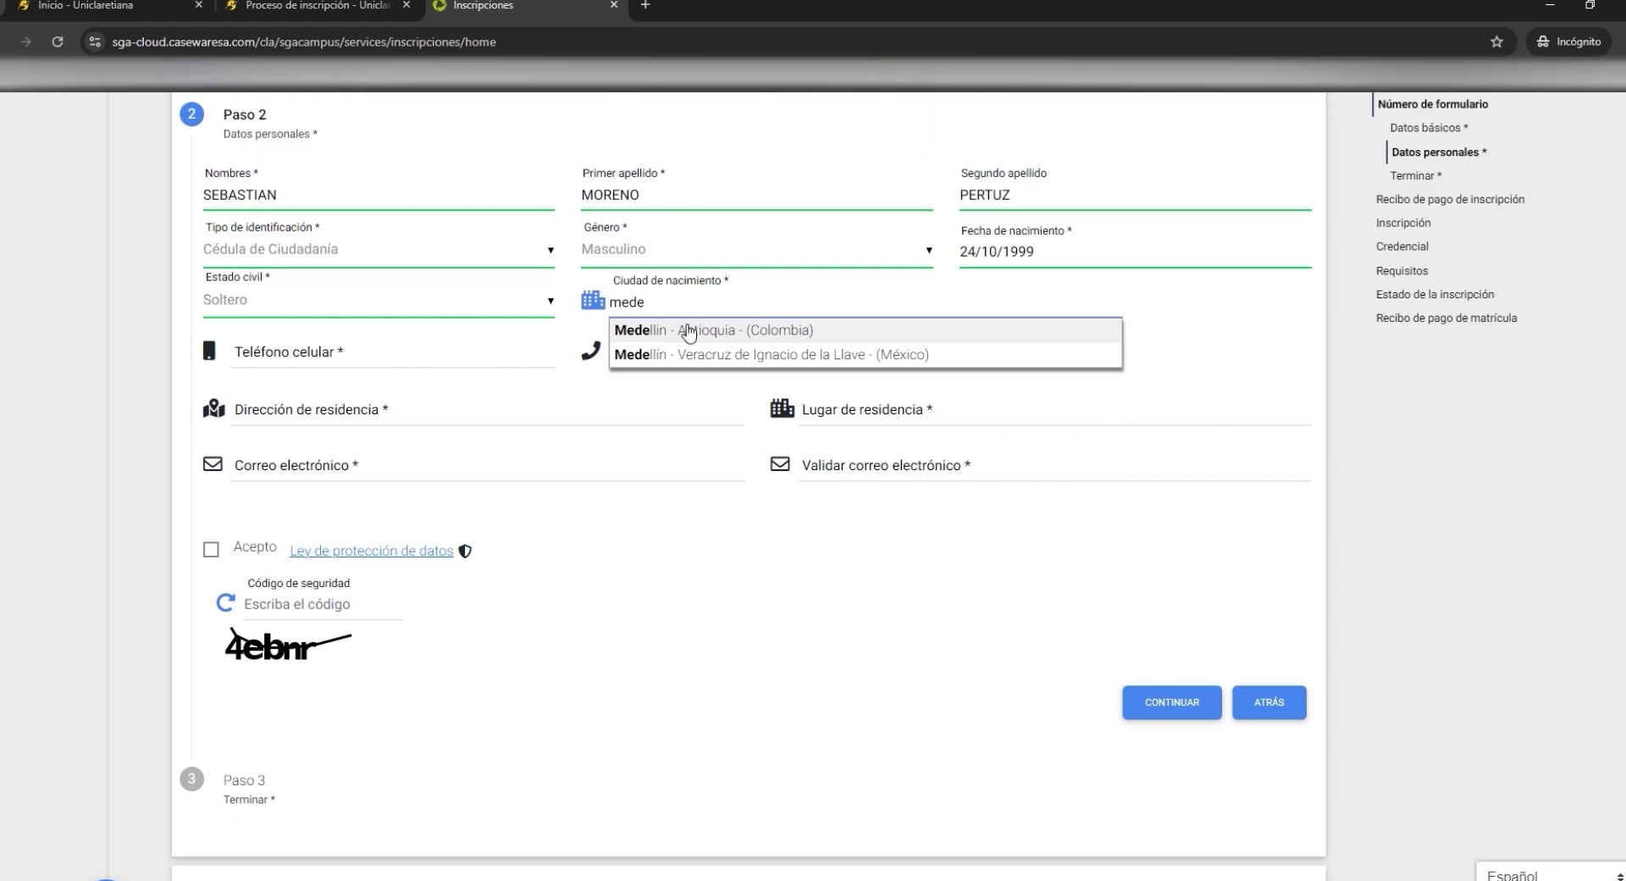
click(690, 316)
click(372, 362)
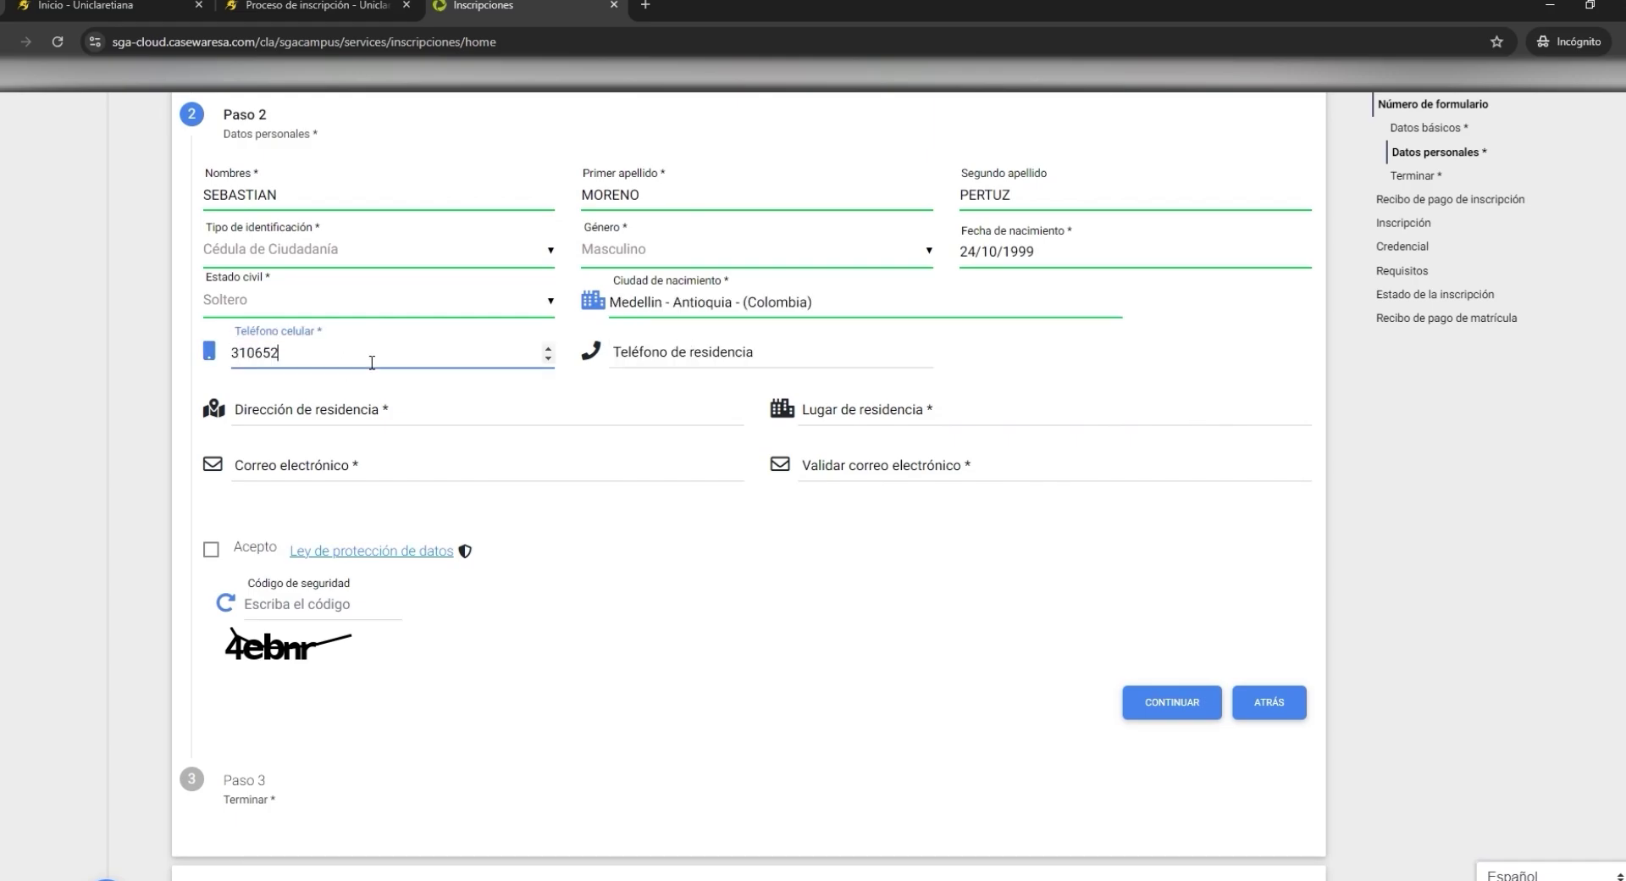
key(Tab)
key(Tab)
click(695, 234)
- Compose and accept the residence address as a Carrera with street letter A
click(690, 465)
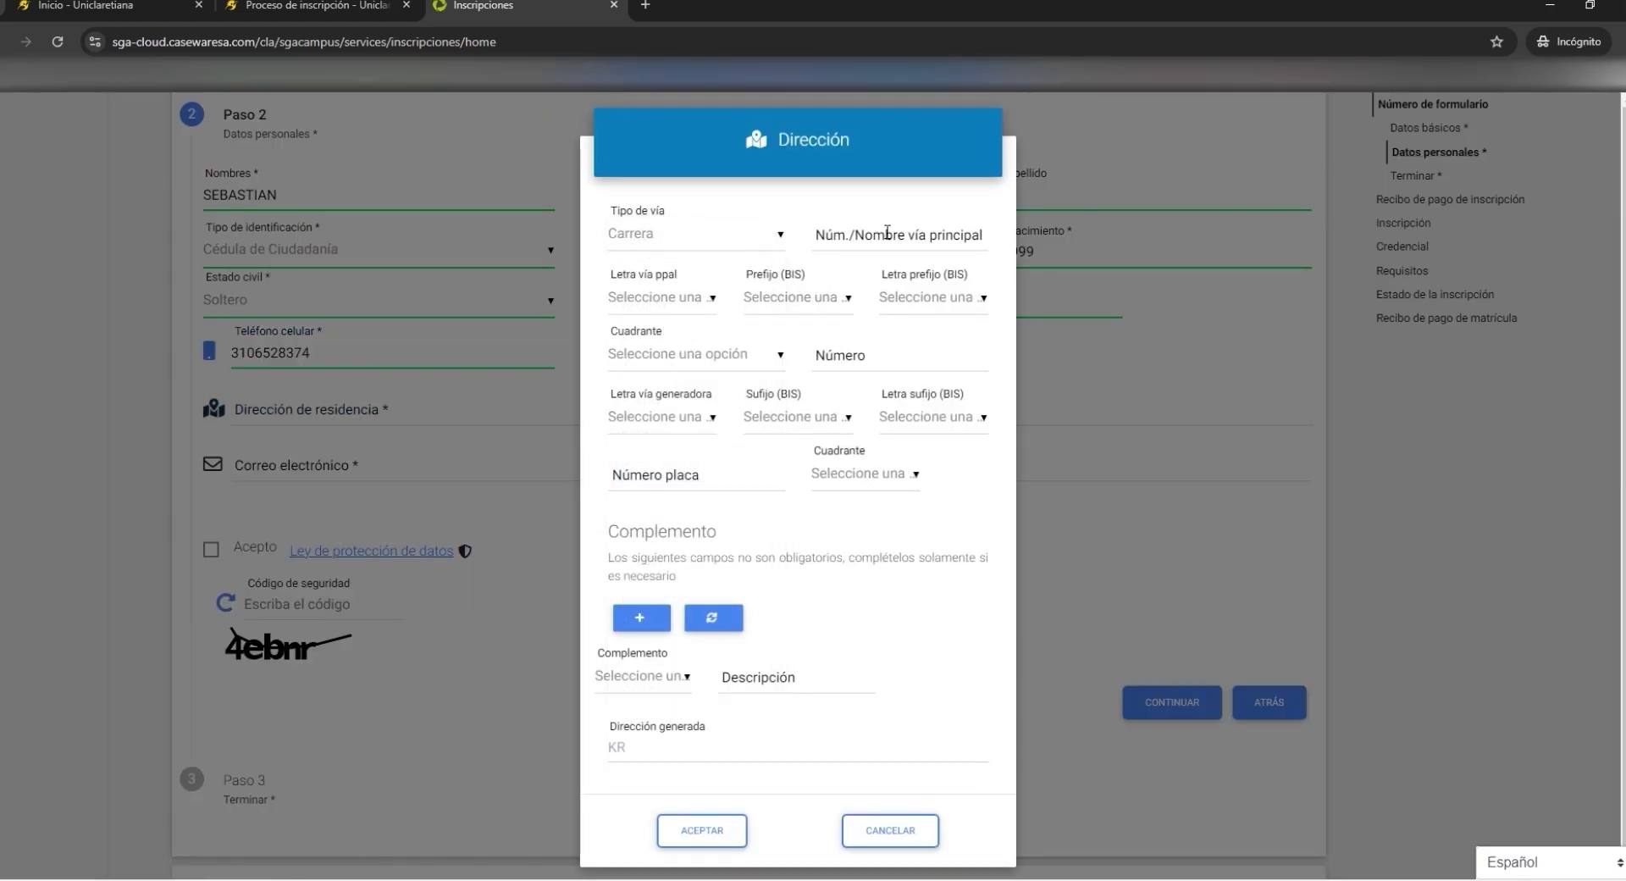
click(889, 234)
click(661, 297)
click(652, 342)
click(895, 355)
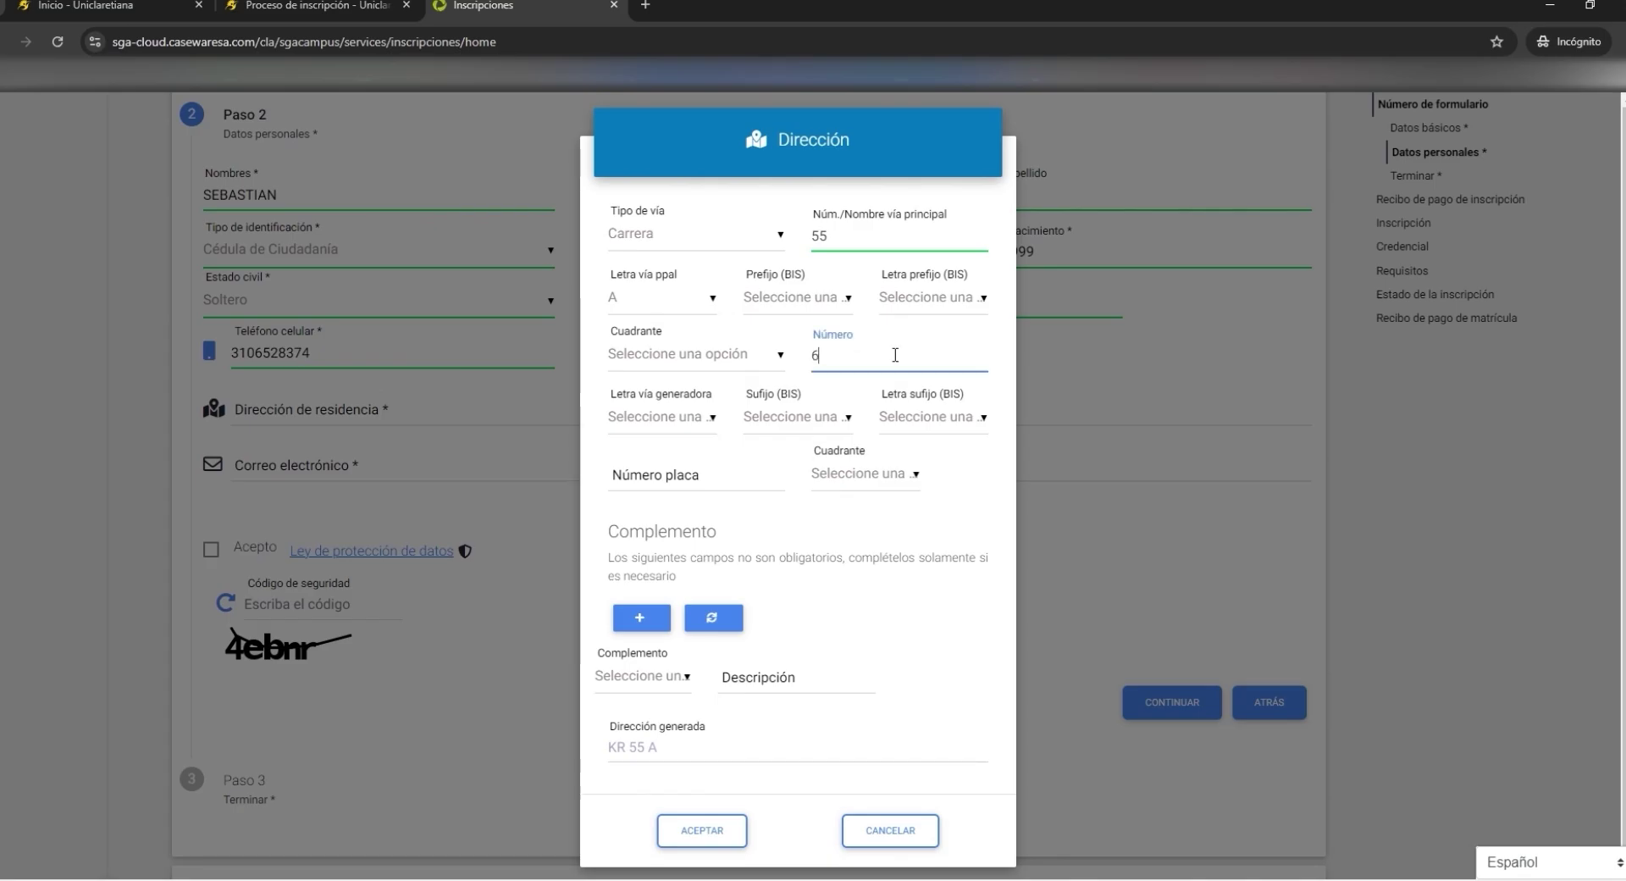
click(702, 830)
- Set residence to Medellin - Antioquia and enter and confirm the applicant's e-mail
click(890, 413)
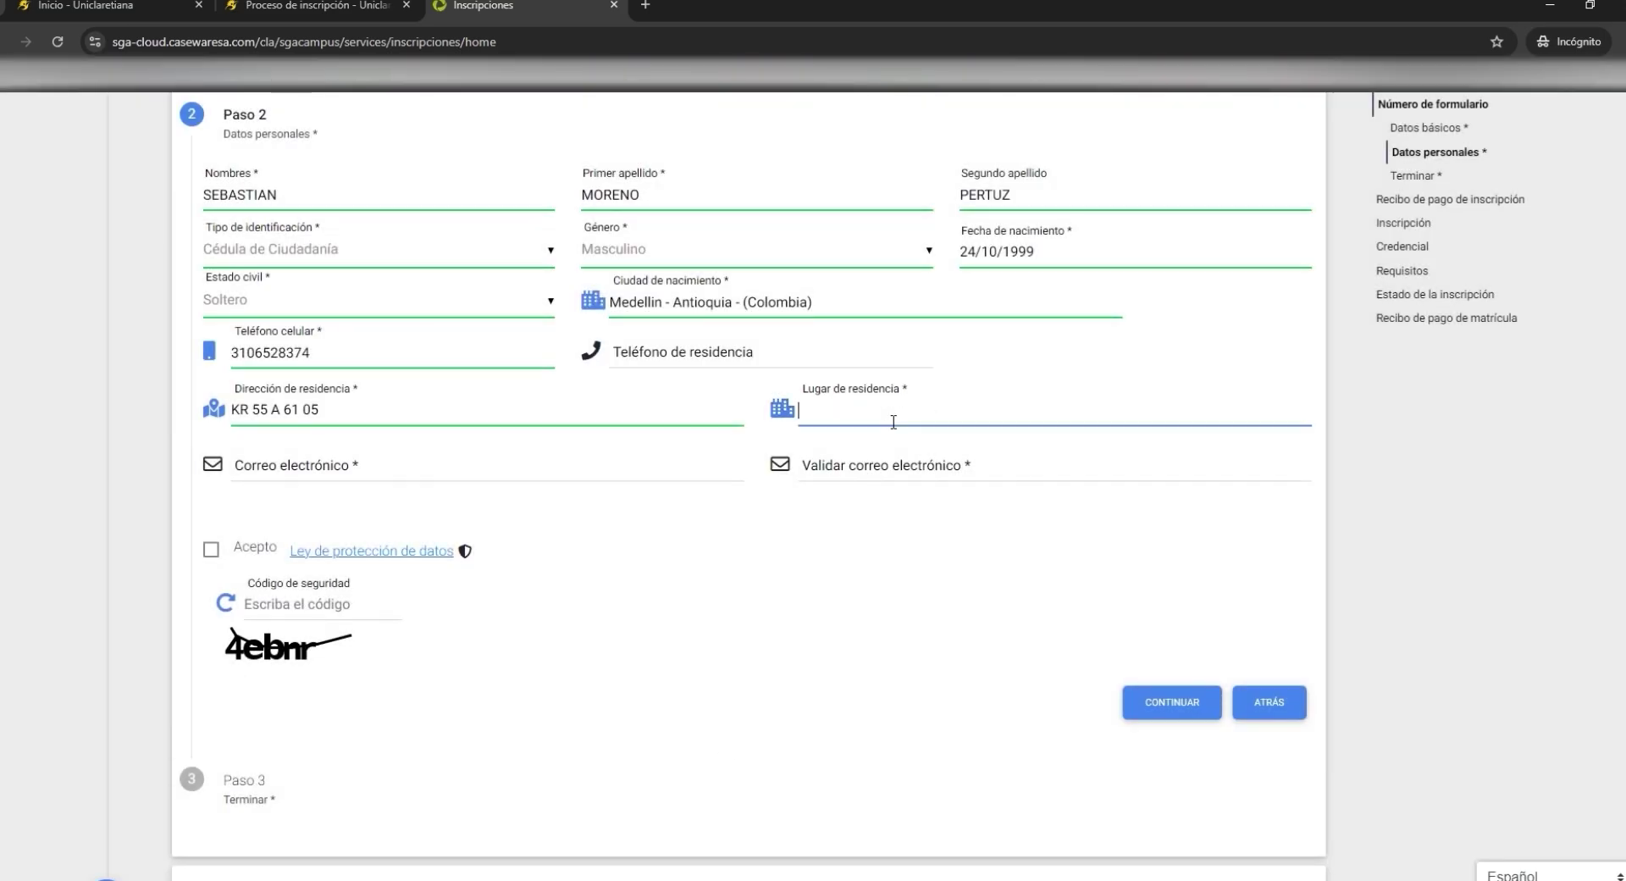
text(mede)
click(887, 437)
click(427, 473)
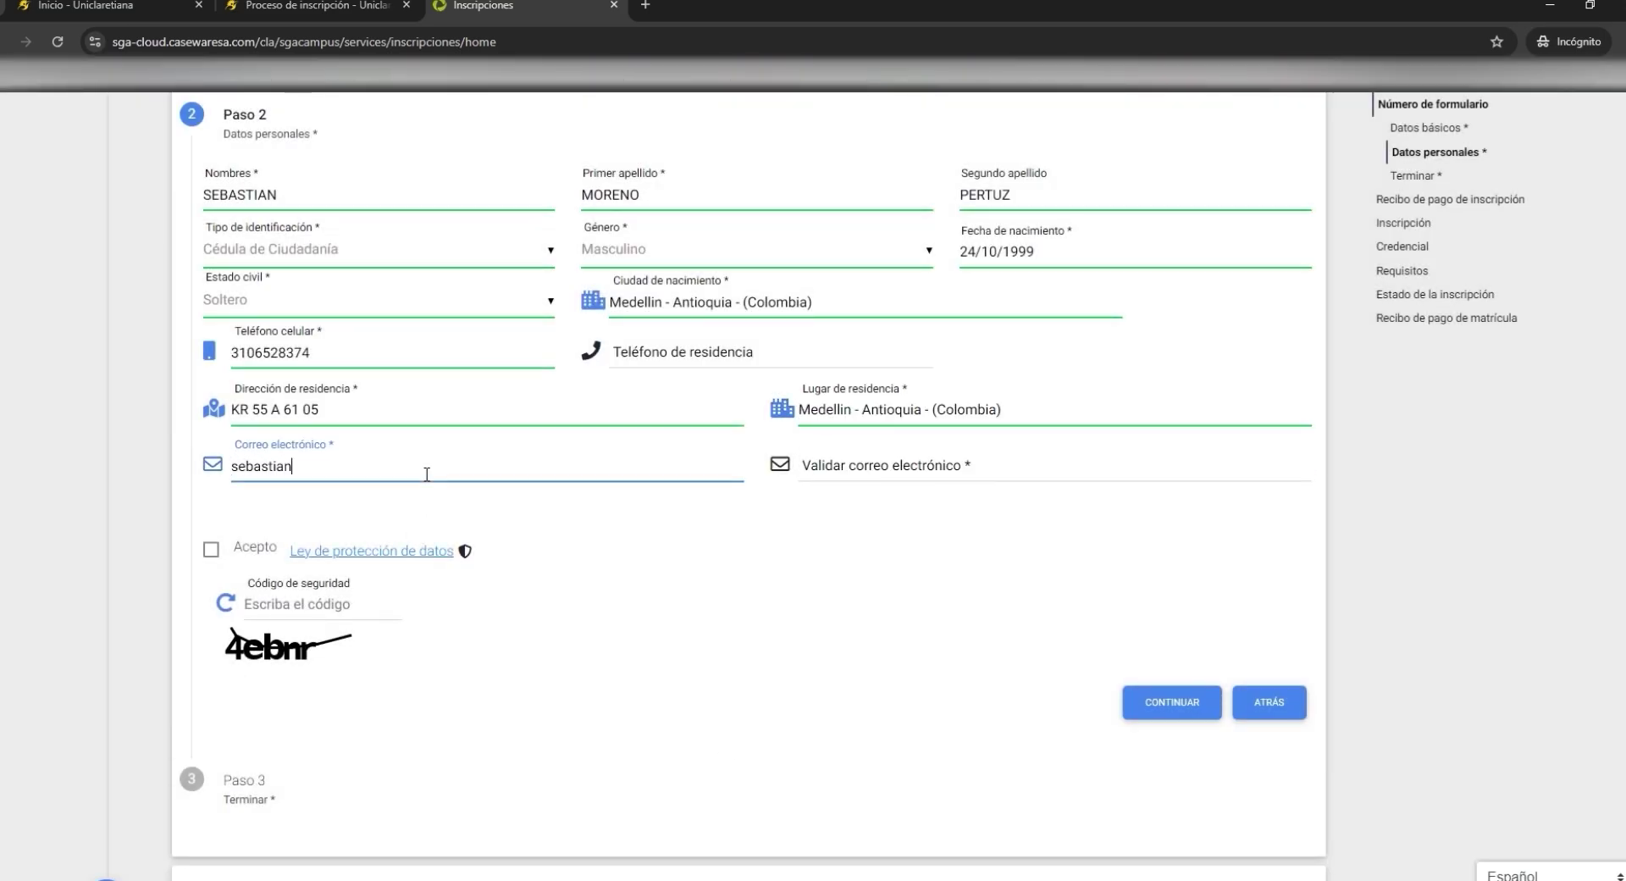
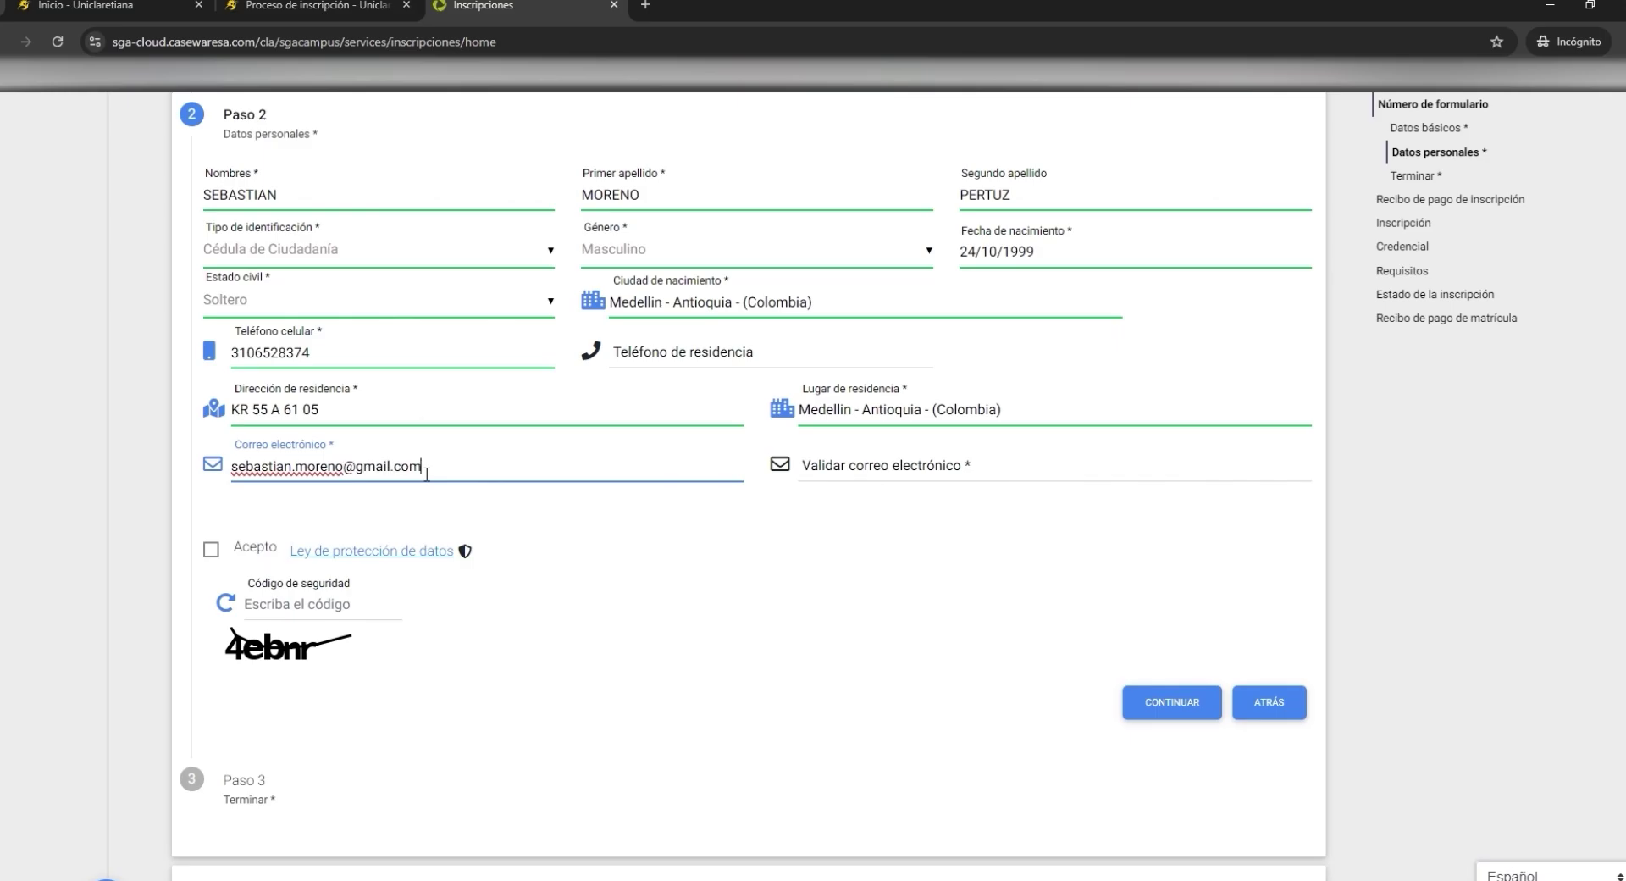
click(1024, 475)
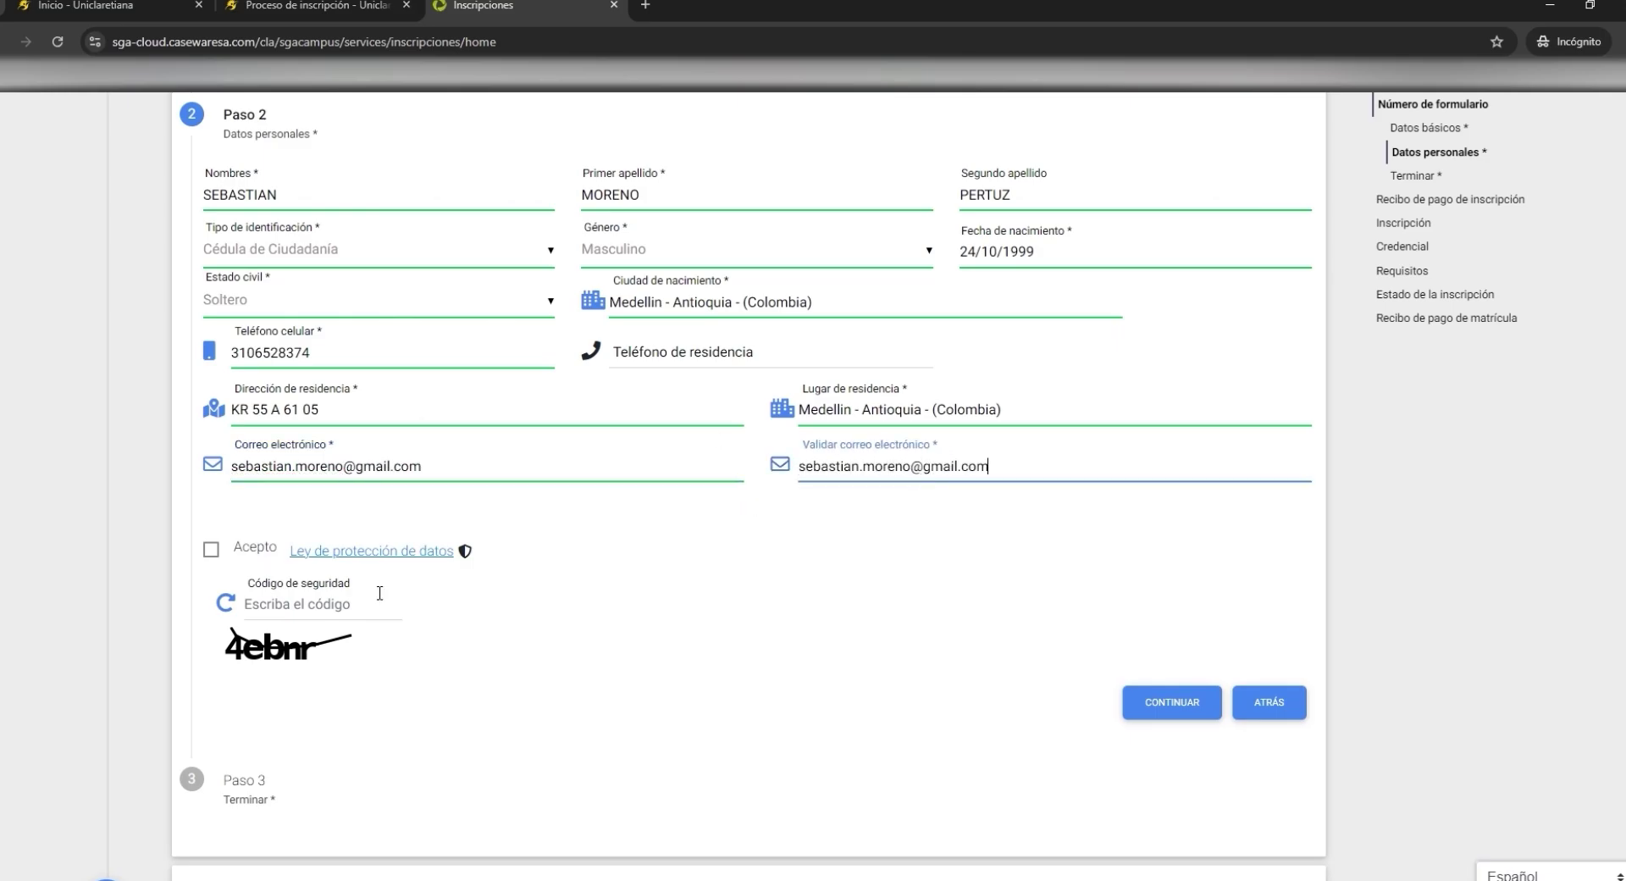
- Accept the data protection policy, enter the security code, and submit the personal data
scroll(380, 593, down, 1)
click(209, 461)
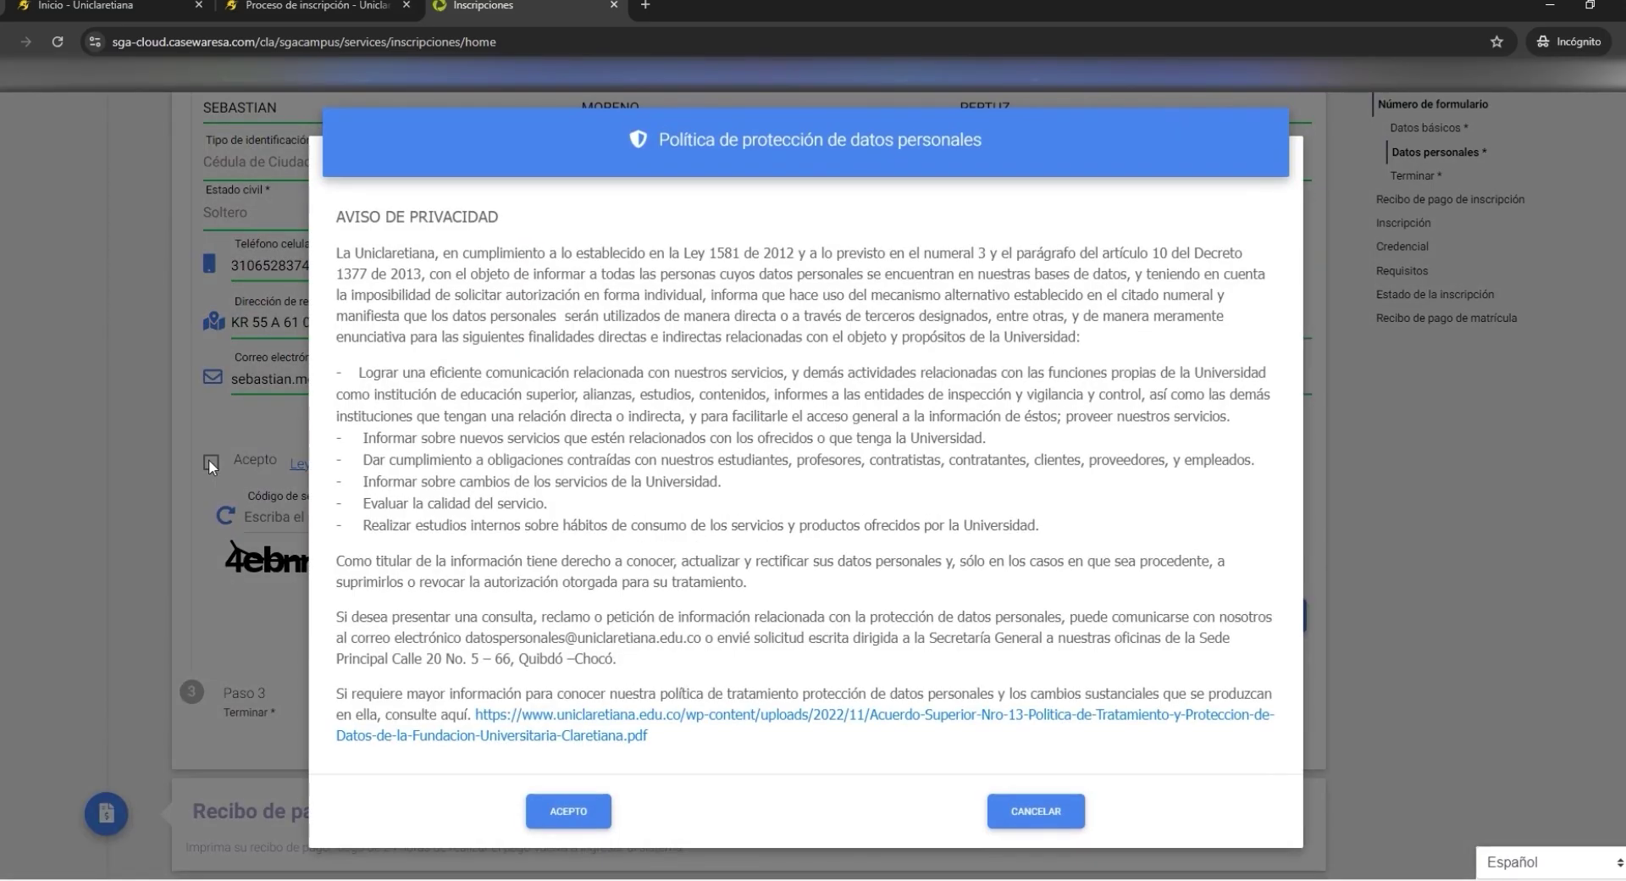
click(465, 808)
scroll(382, 593, down, 1)
click(313, 436)
text(4)
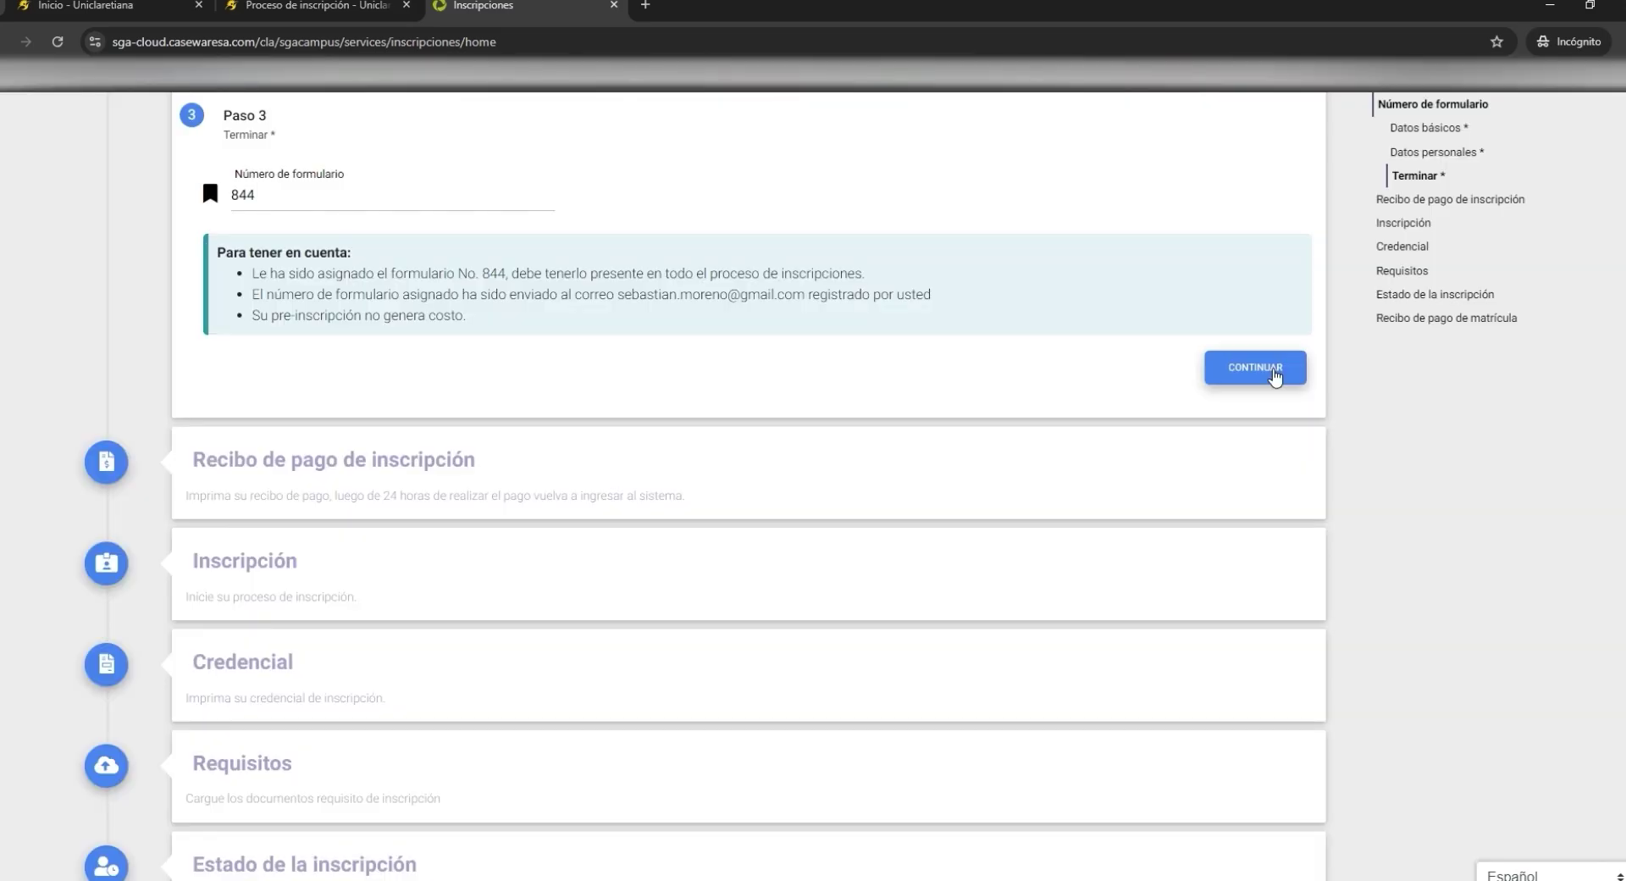
click(1275, 375)
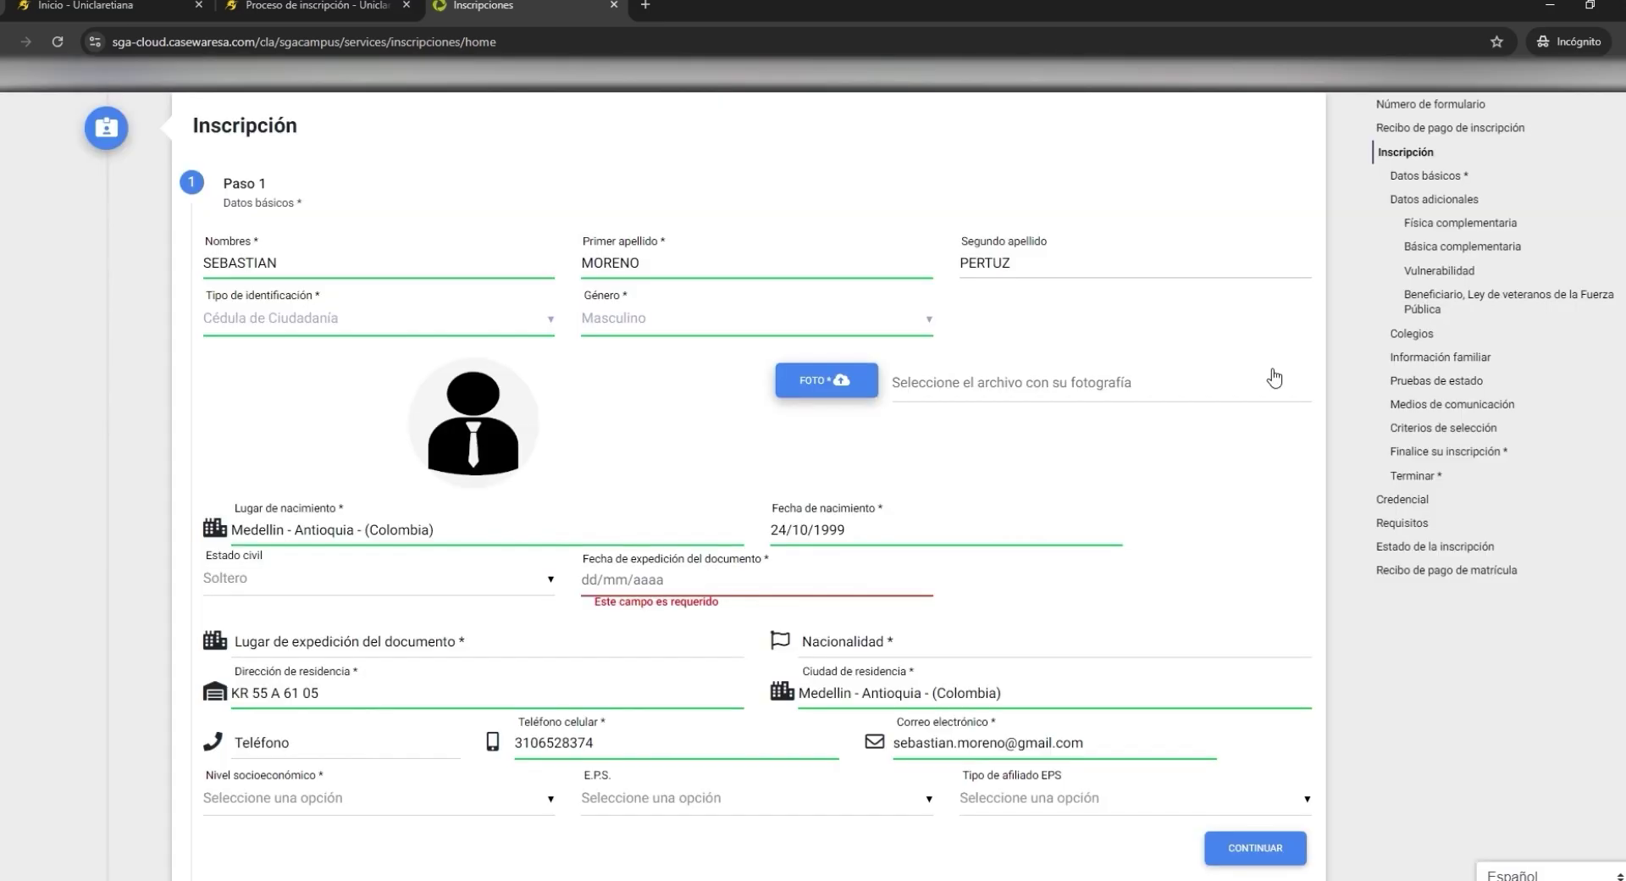
- Set the document issue date to 08/11/2018
scroll(395, 359, up, 1)
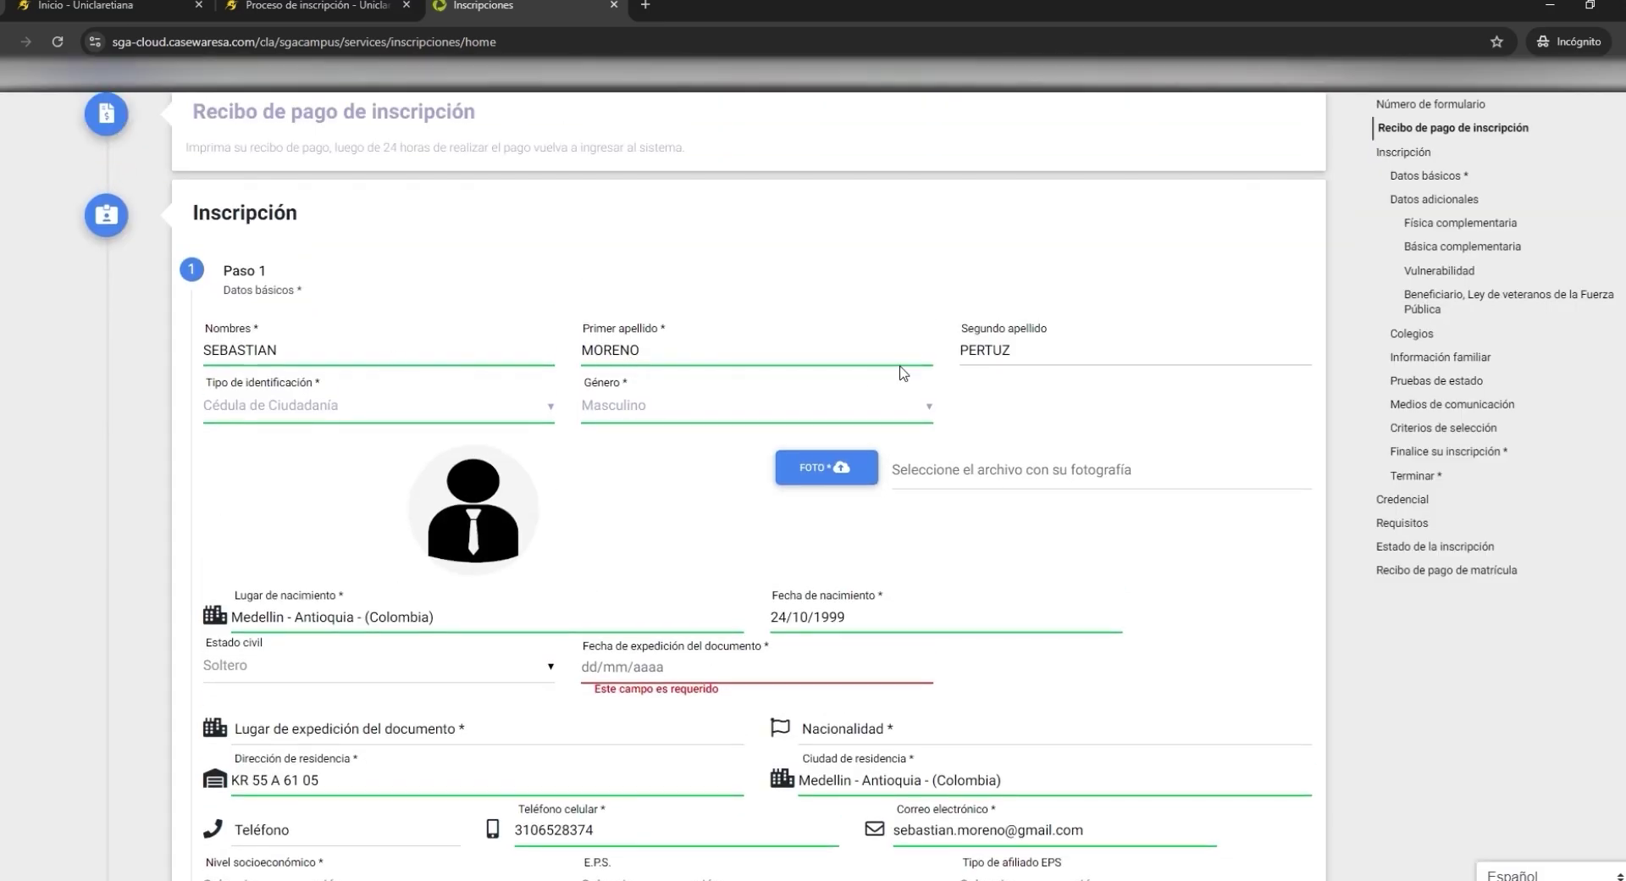
scroll(806, 593, down, 1)
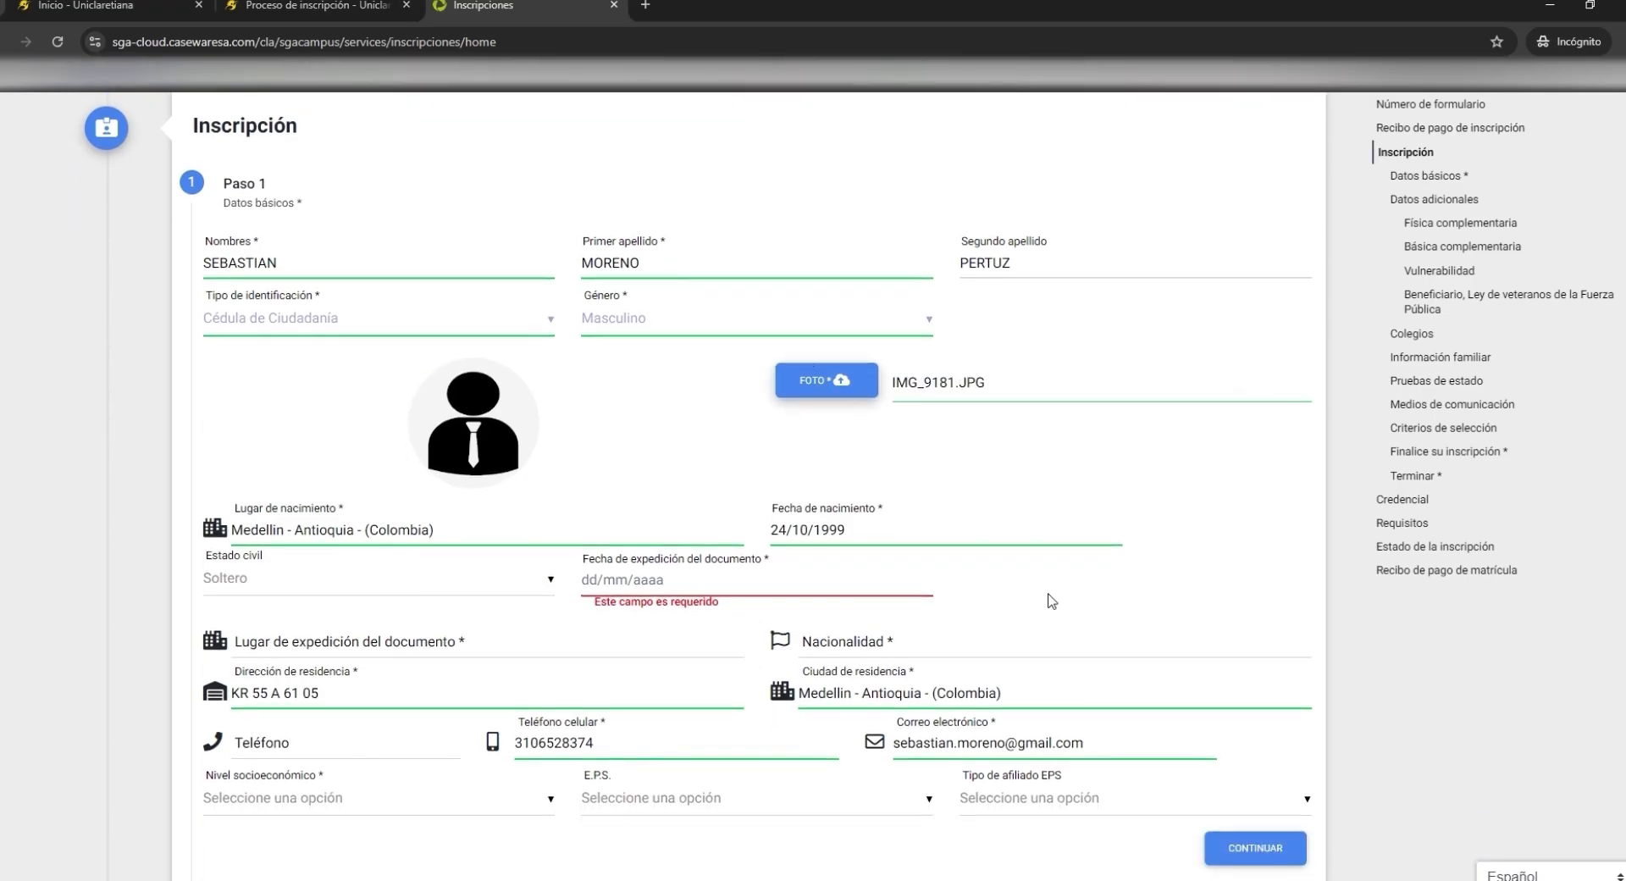
scroll(483, 592, down, 1)
click(638, 500)
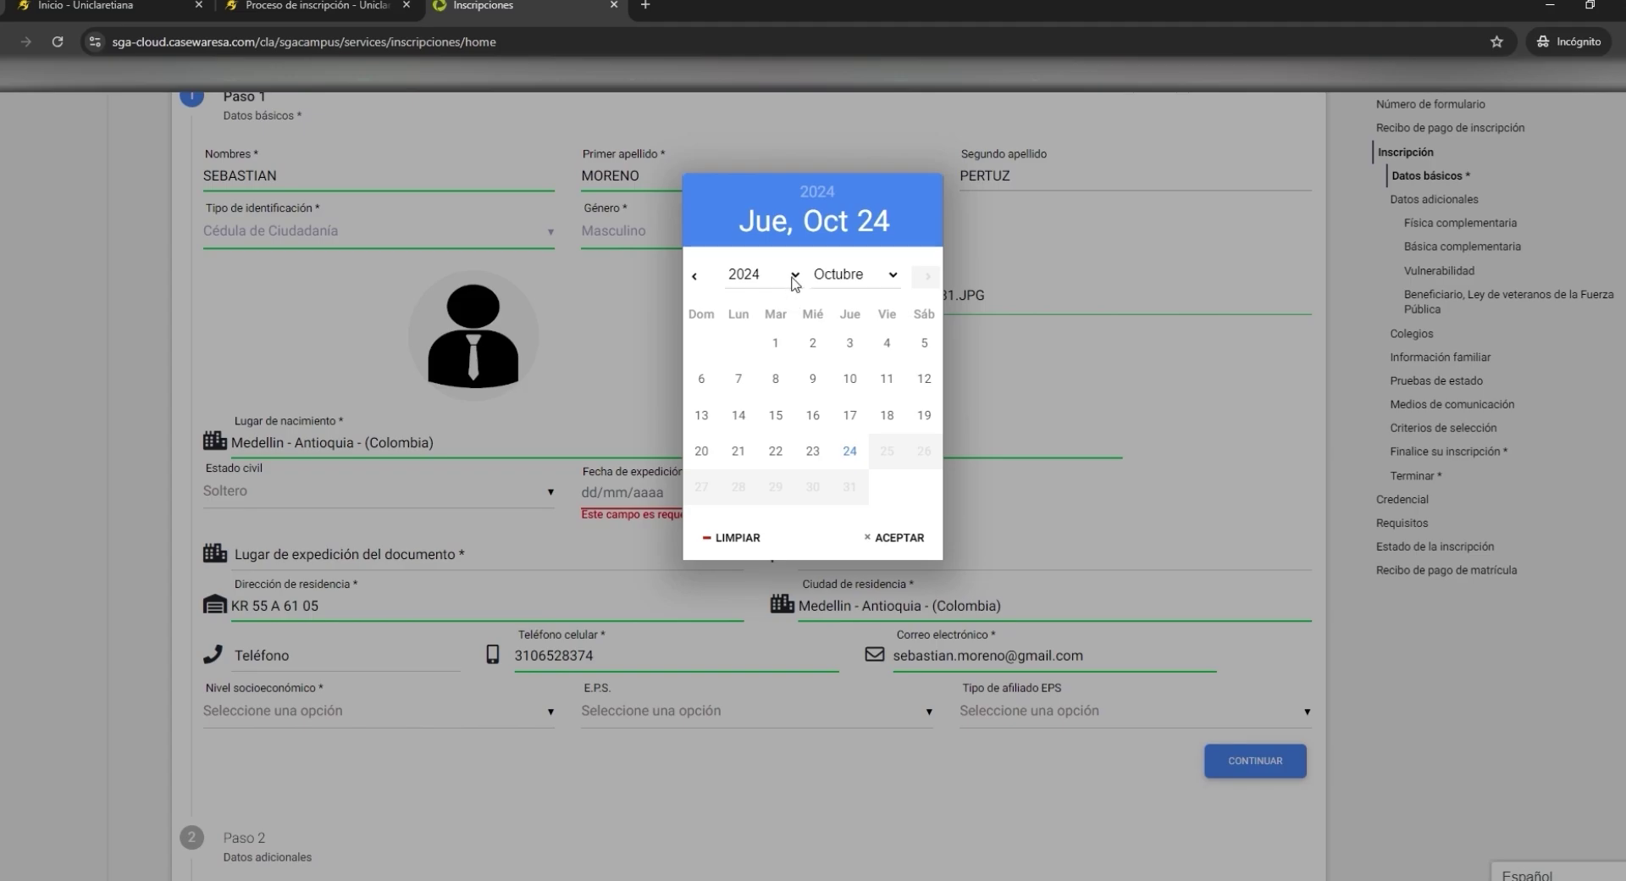
click(796, 283)
click(771, 391)
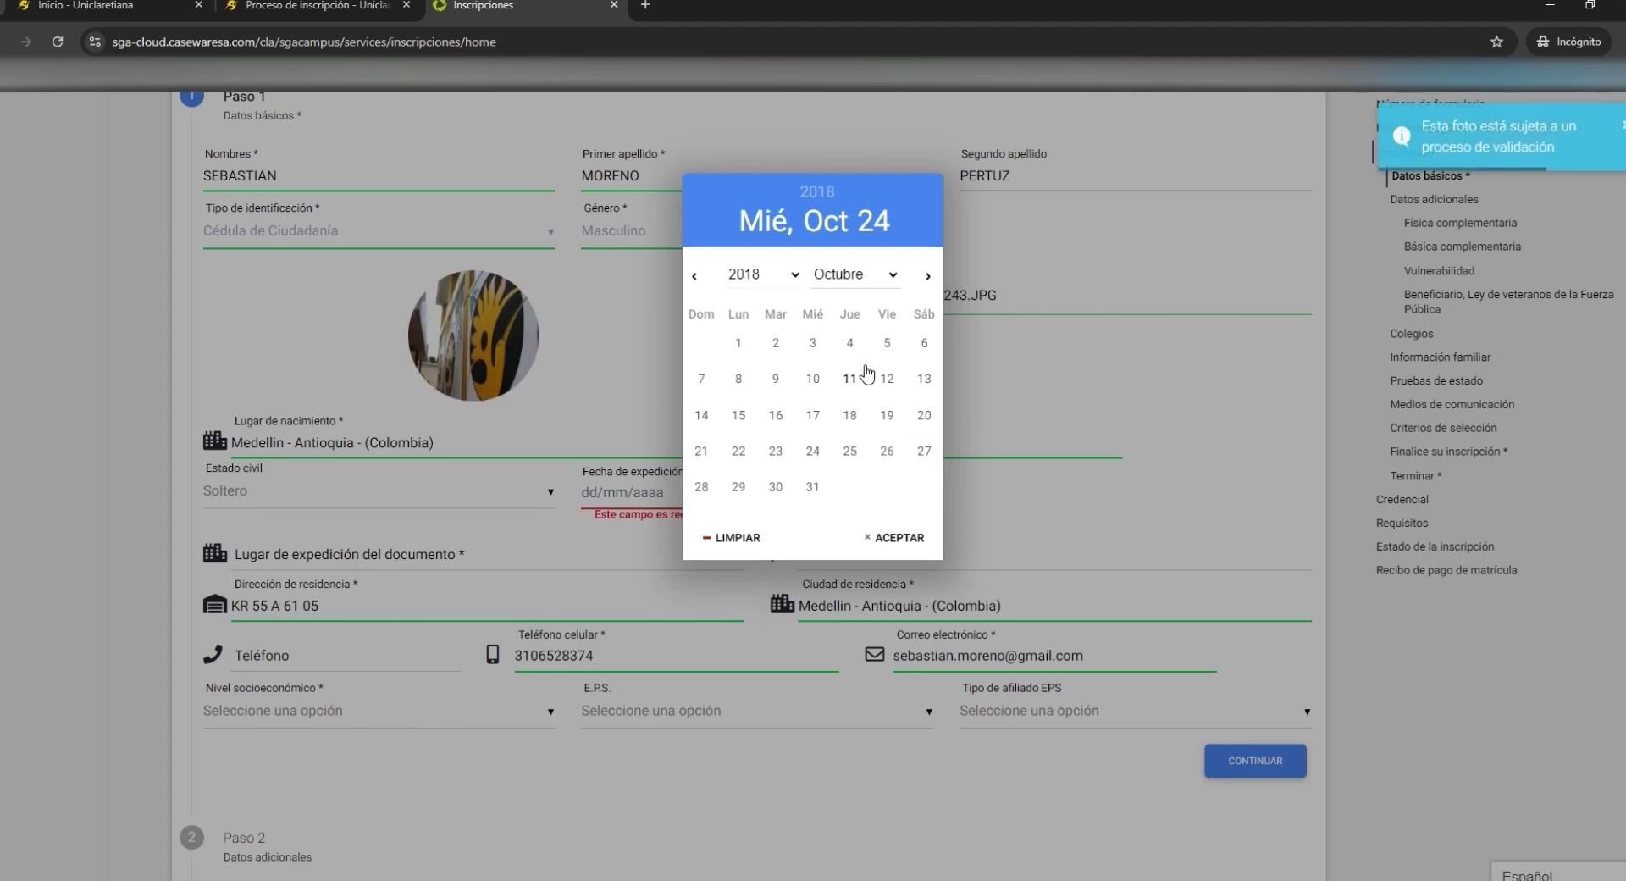
click(885, 286)
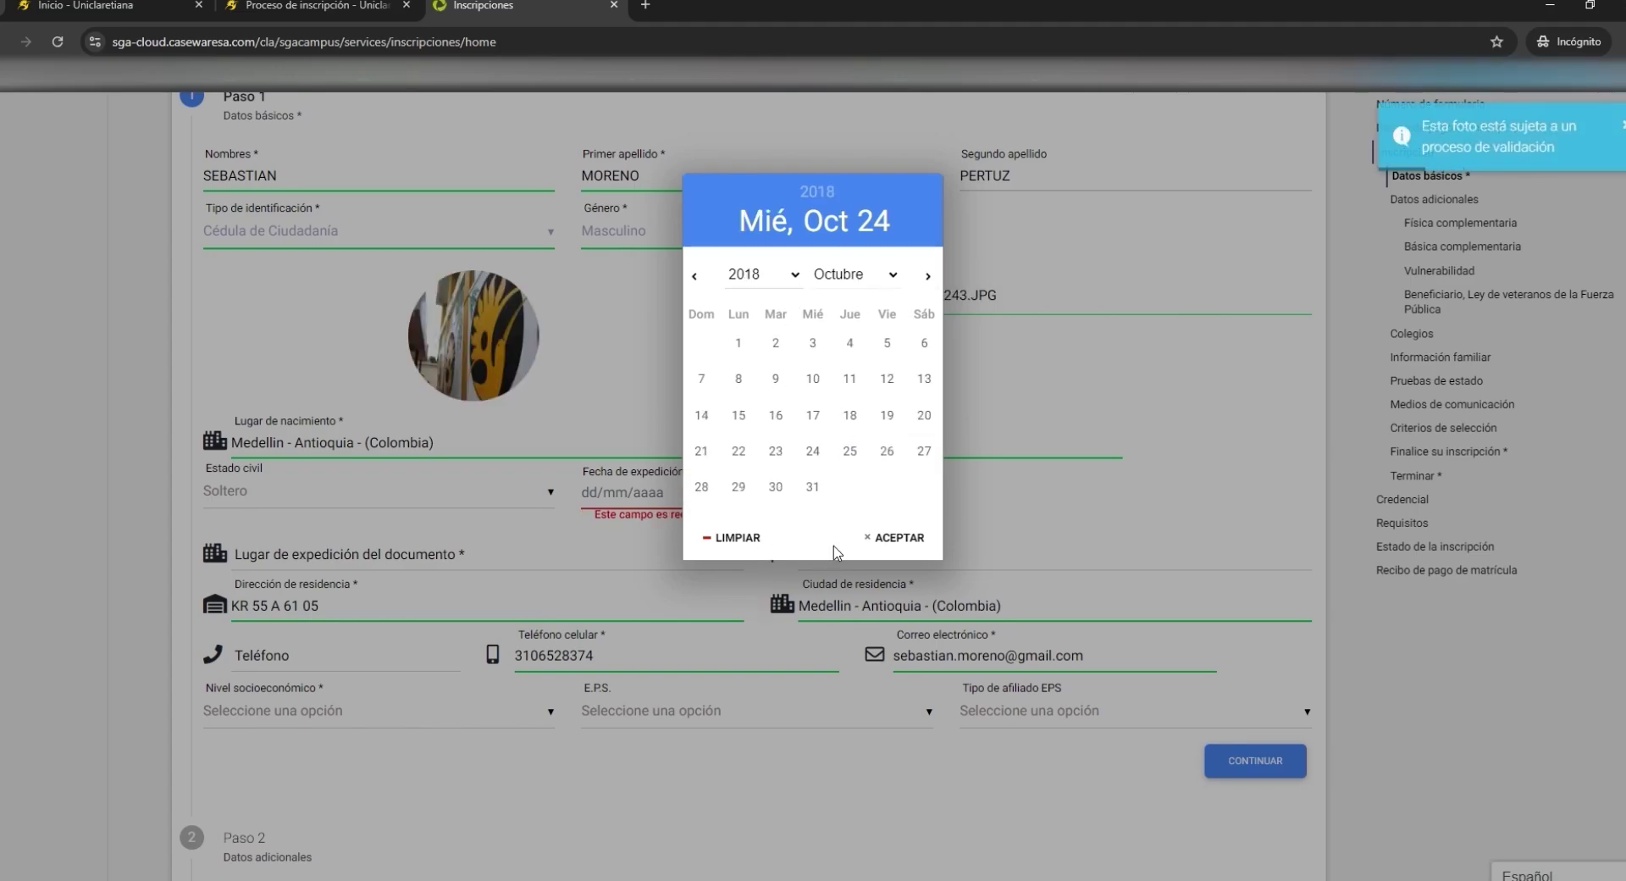
click(844, 536)
click(858, 386)
- Set place of issue to Medellin and nationality to Colombiano
scroll(449, 508, down, 2)
click(449, 373)
text(me)
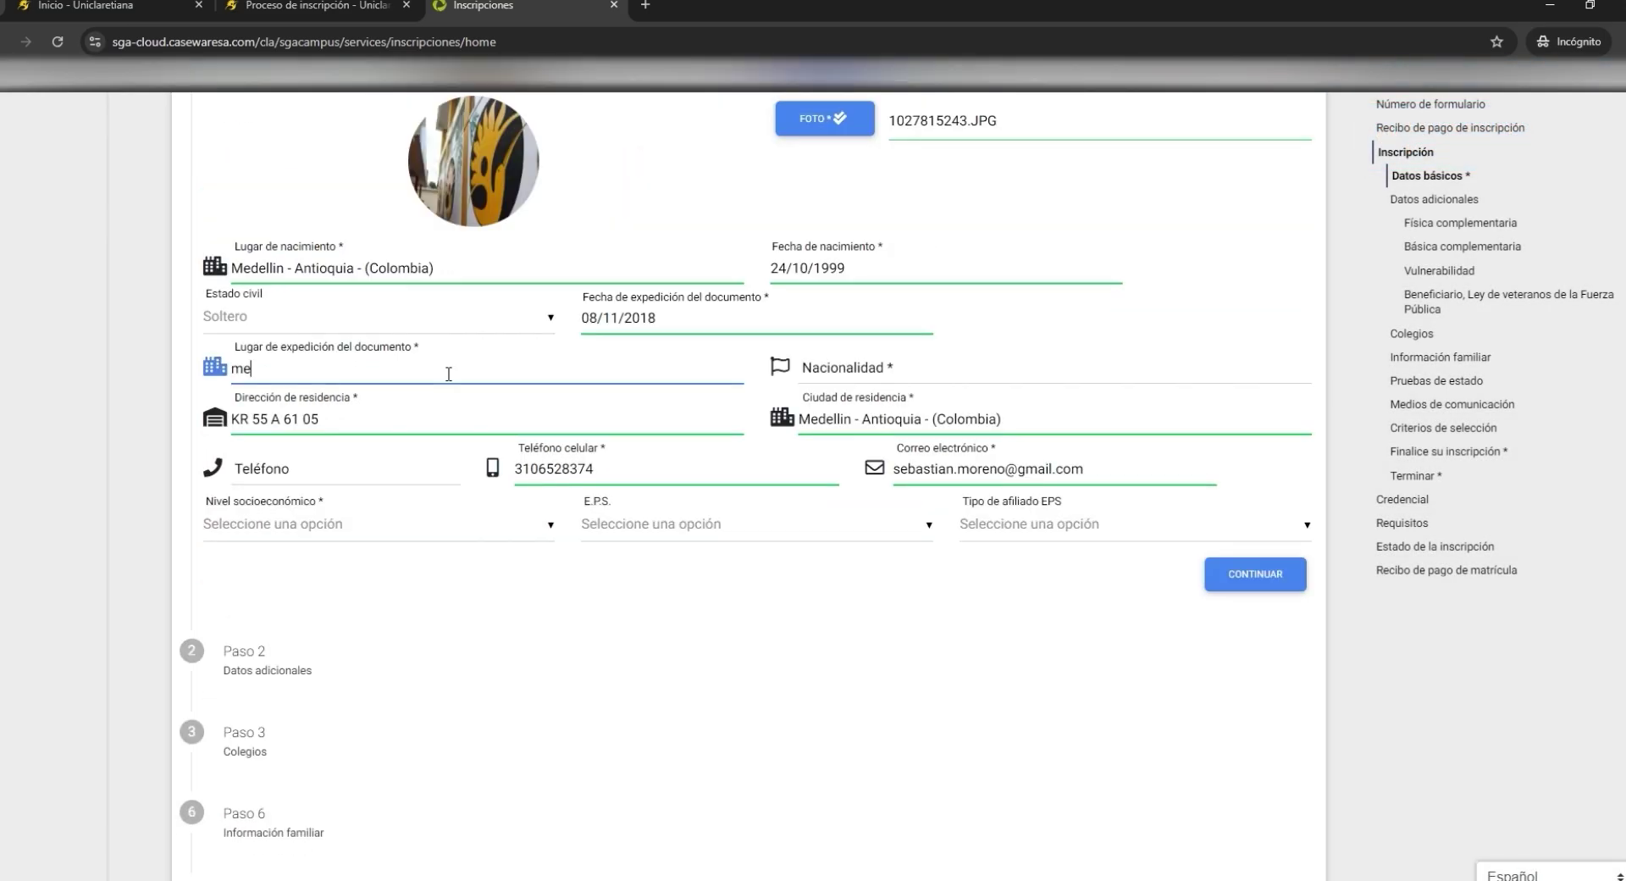
text(de)
click(411, 403)
click(880, 380)
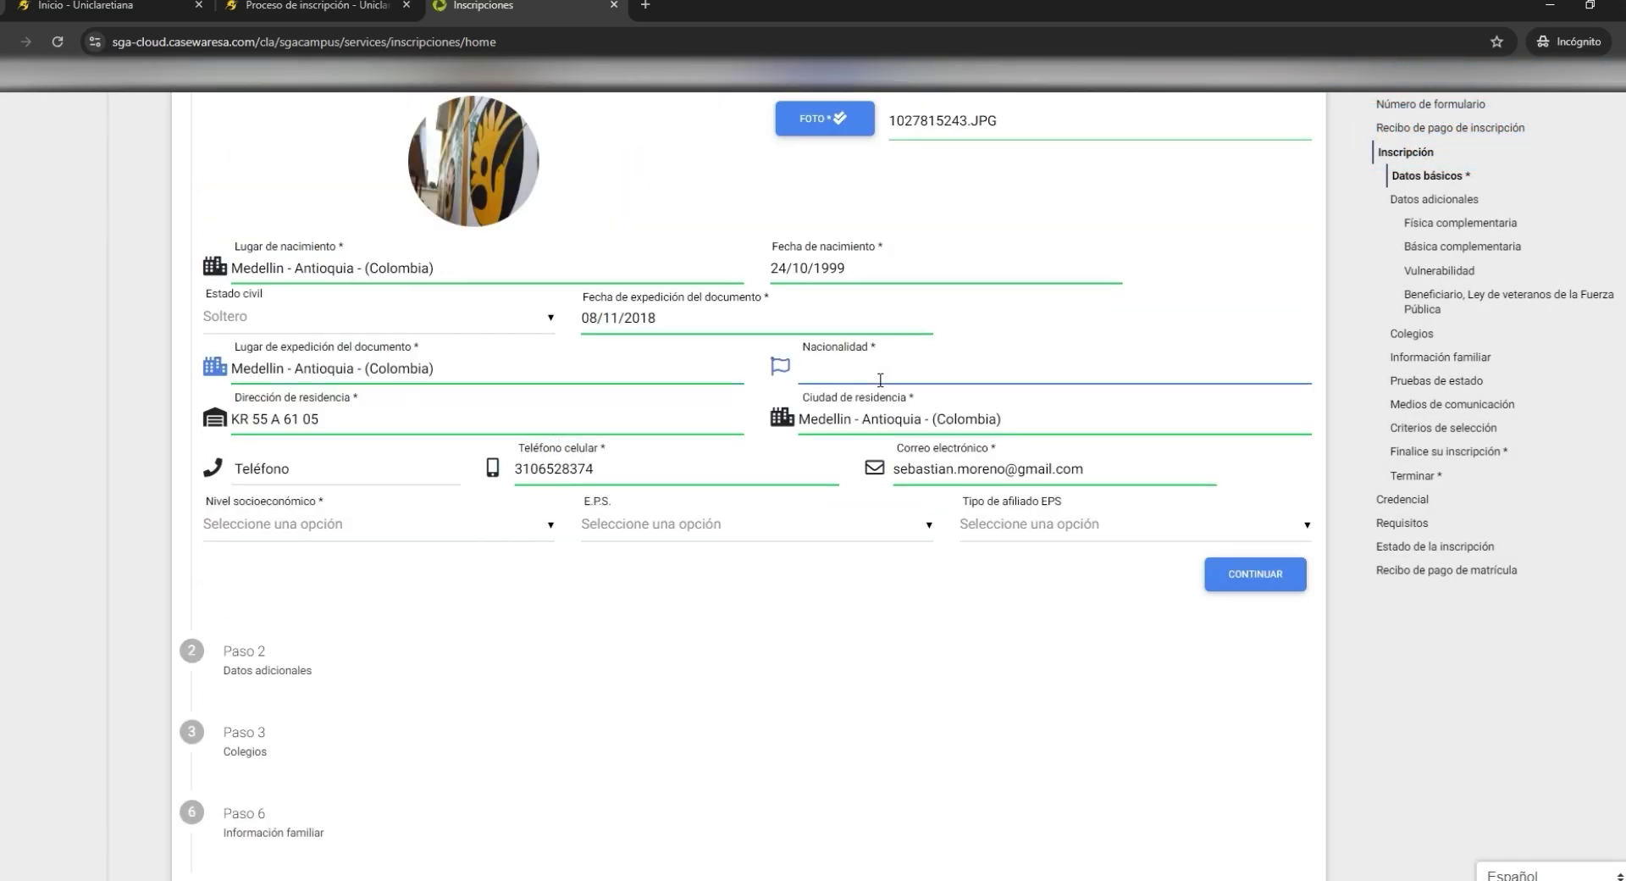
text(colo)
click(835, 400)
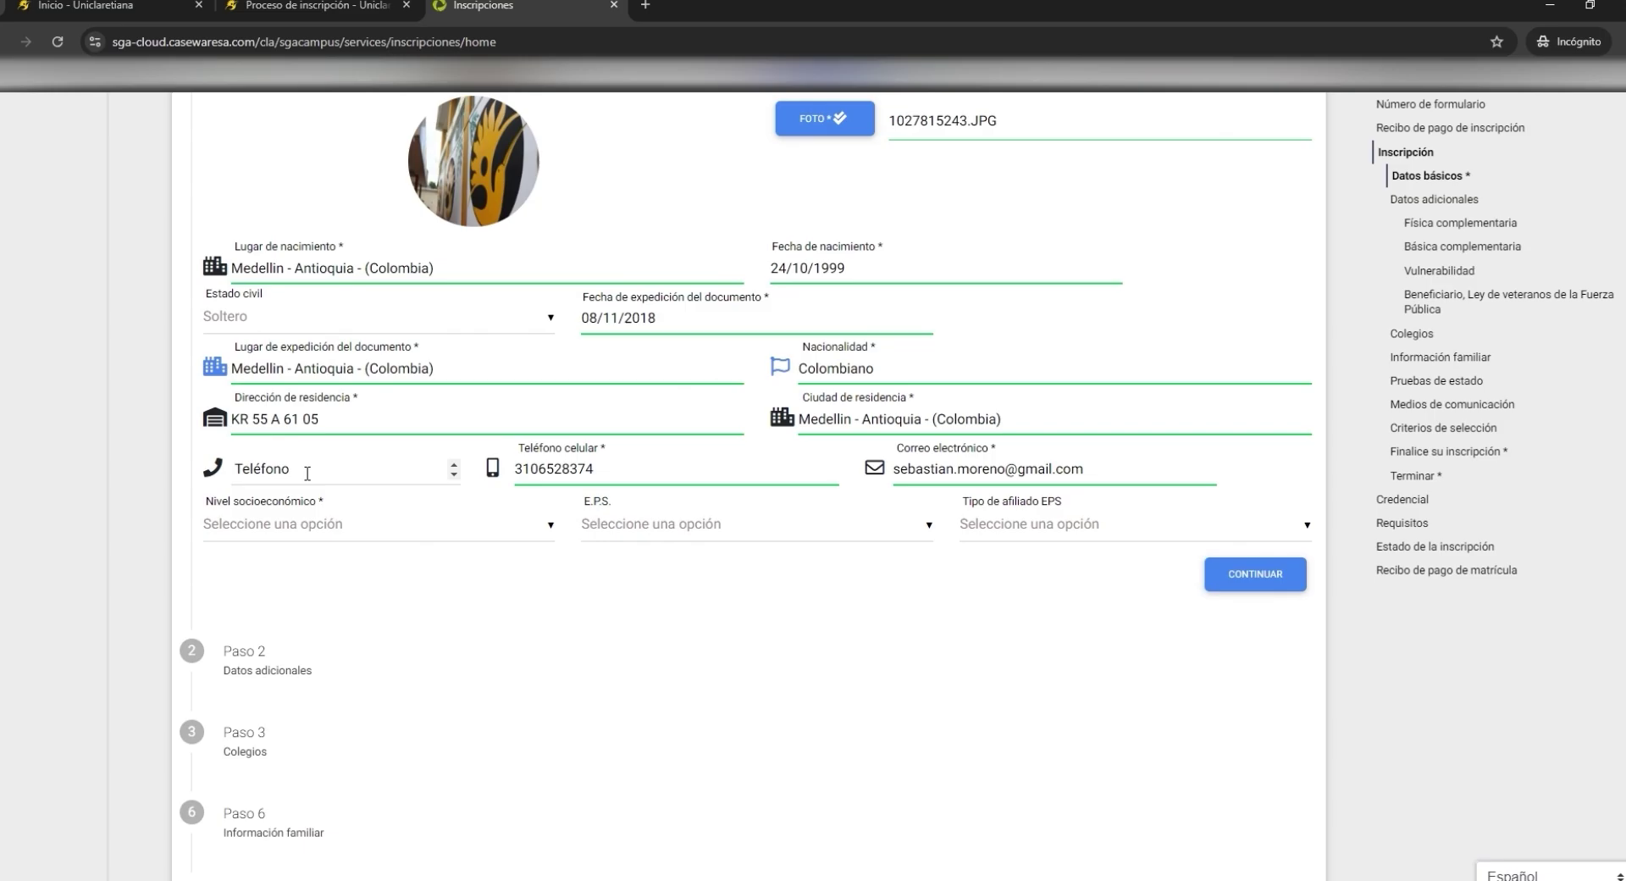
- Choose Estrato Cinco, Sanitas EPS and Cotizante, then submit the basic data
scroll(334, 449, down, 1)
click(355, 449)
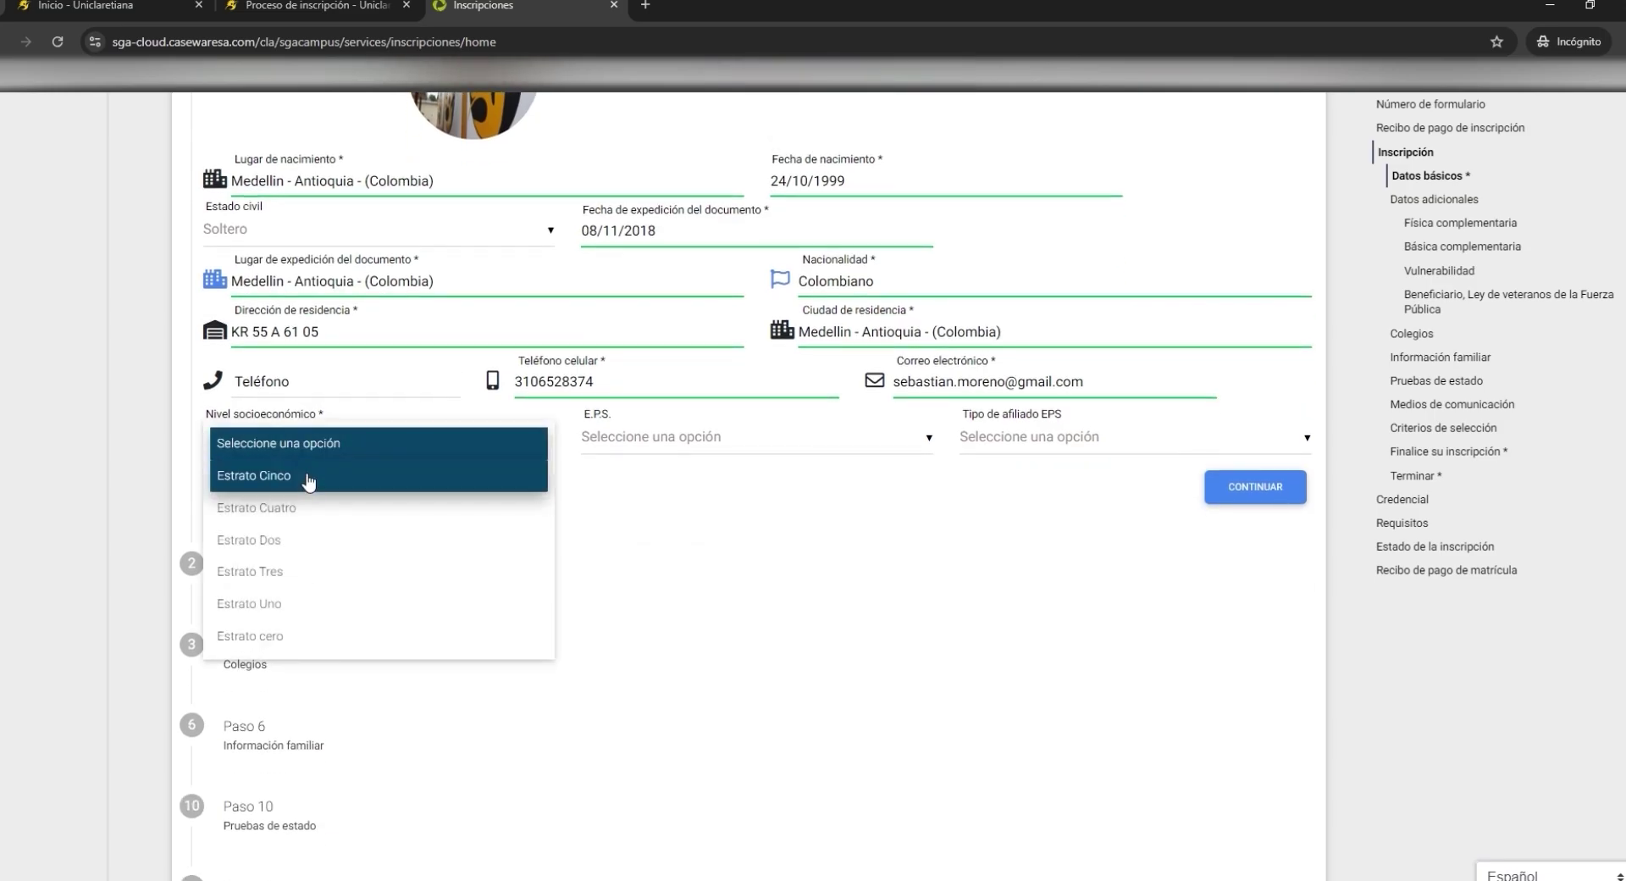
click(308, 477)
click(656, 438)
text(sanita)
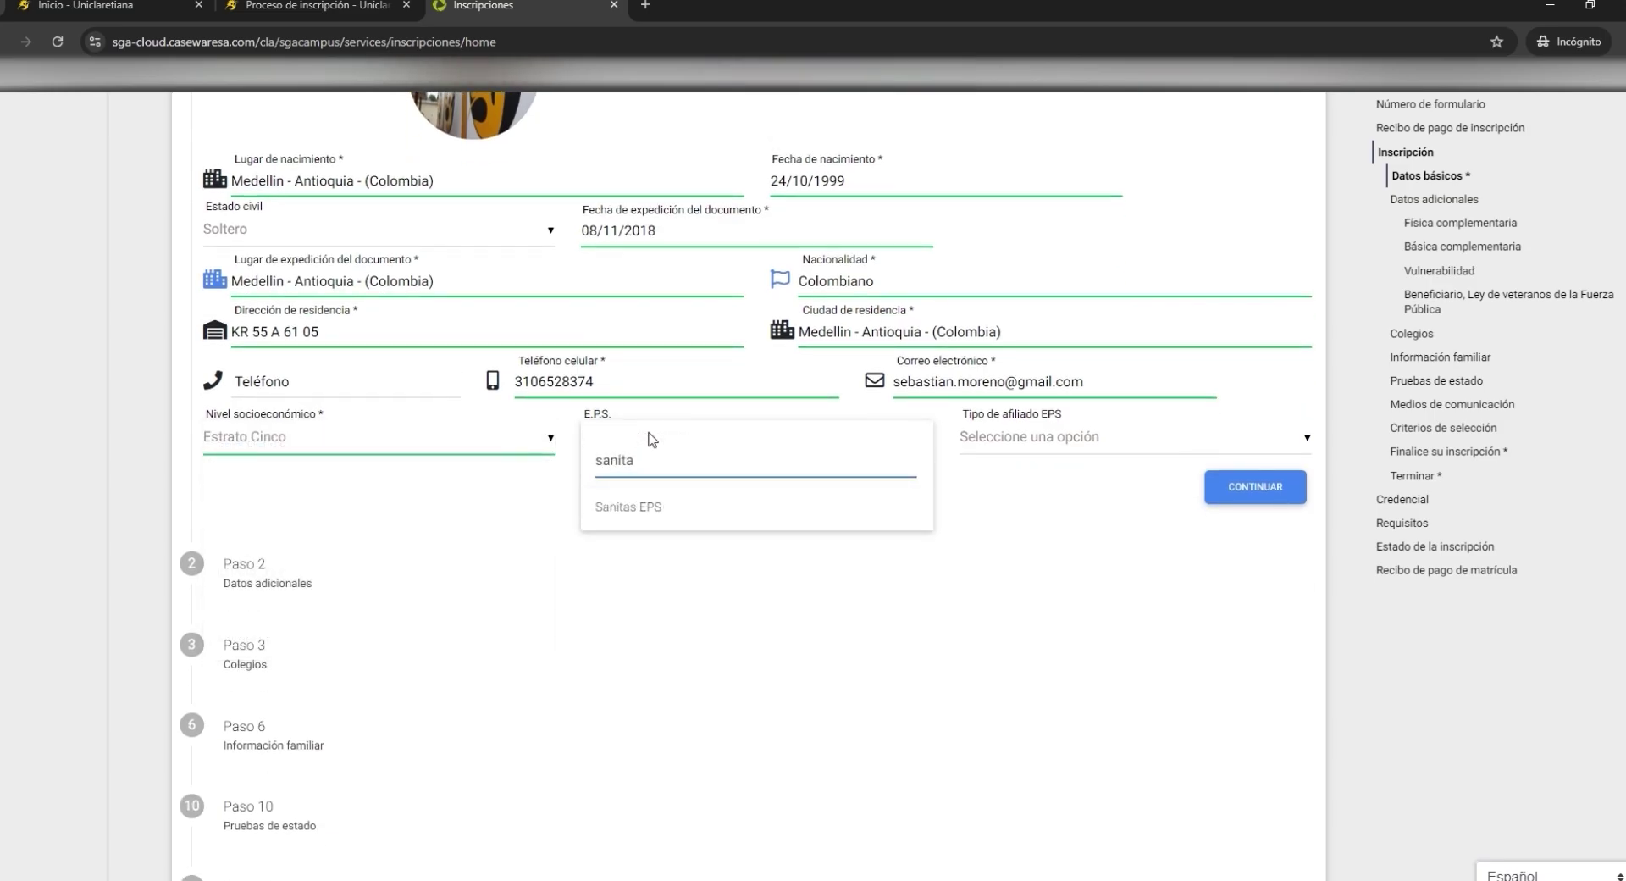
click(652, 507)
click(1120, 438)
click(1032, 515)
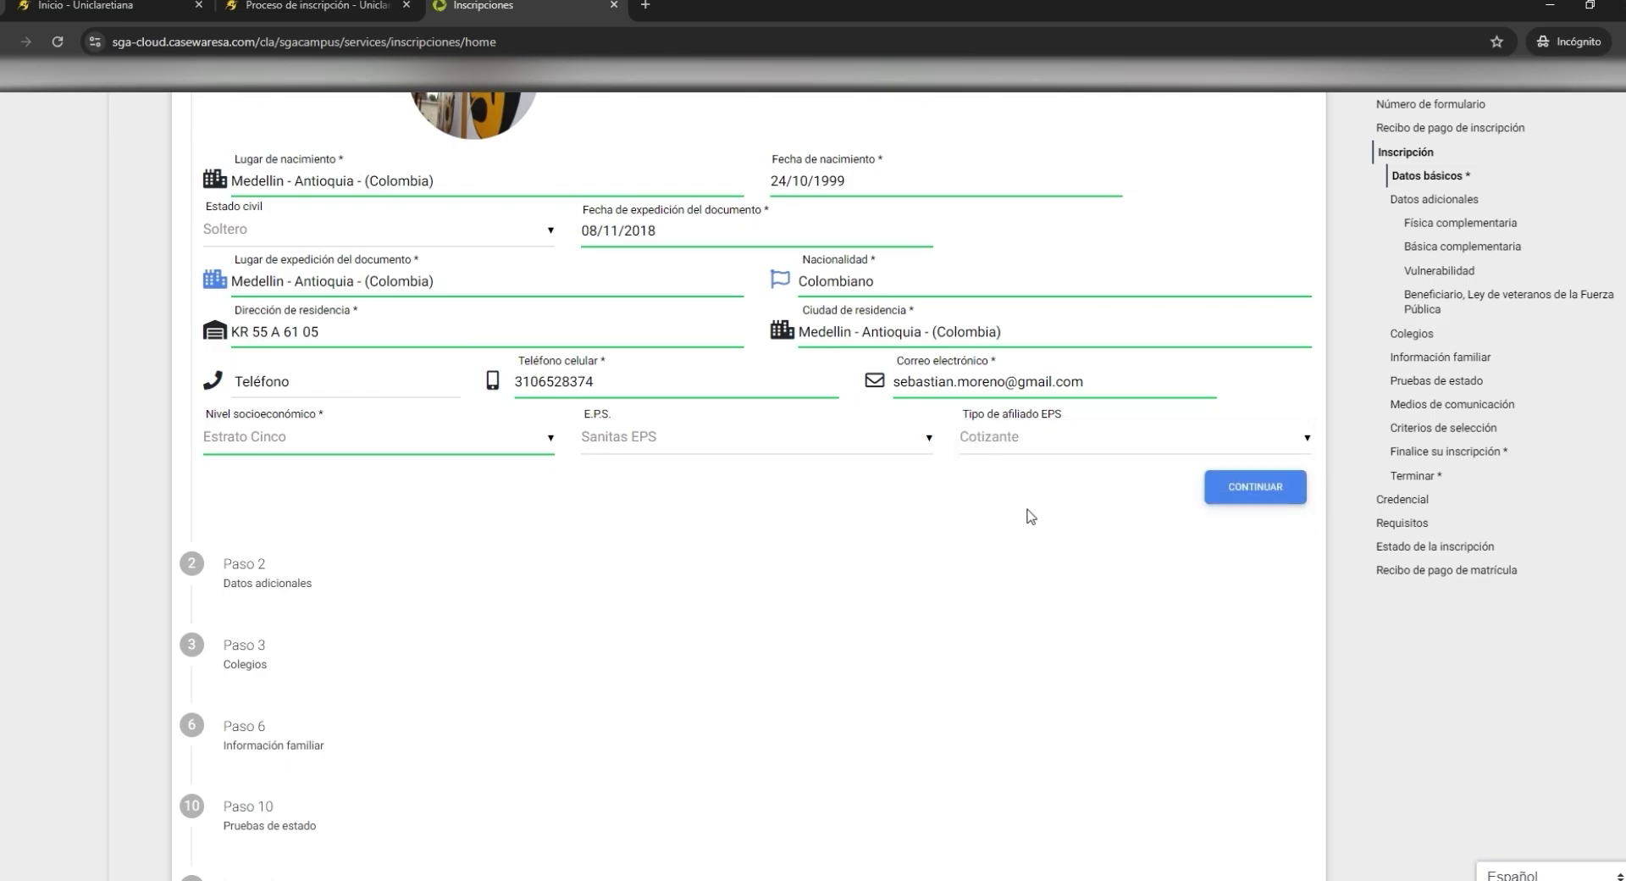
click(1245, 488)
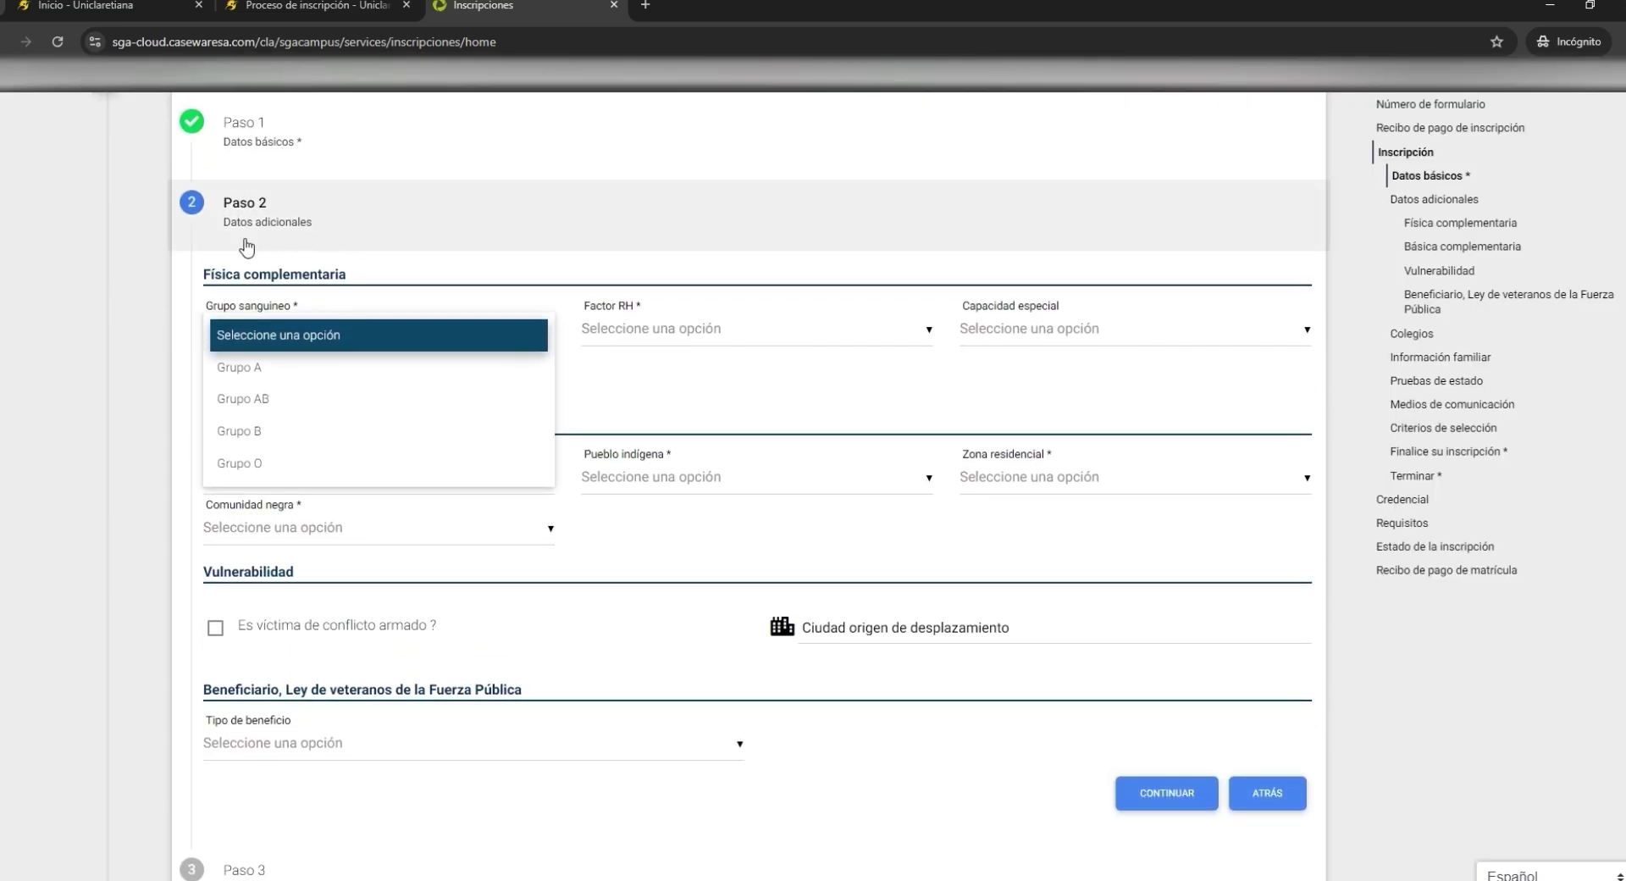
- Set blood group A, RH Positivo, special capacity NO INFORMA, and disability NO APLICA
click(290, 375)
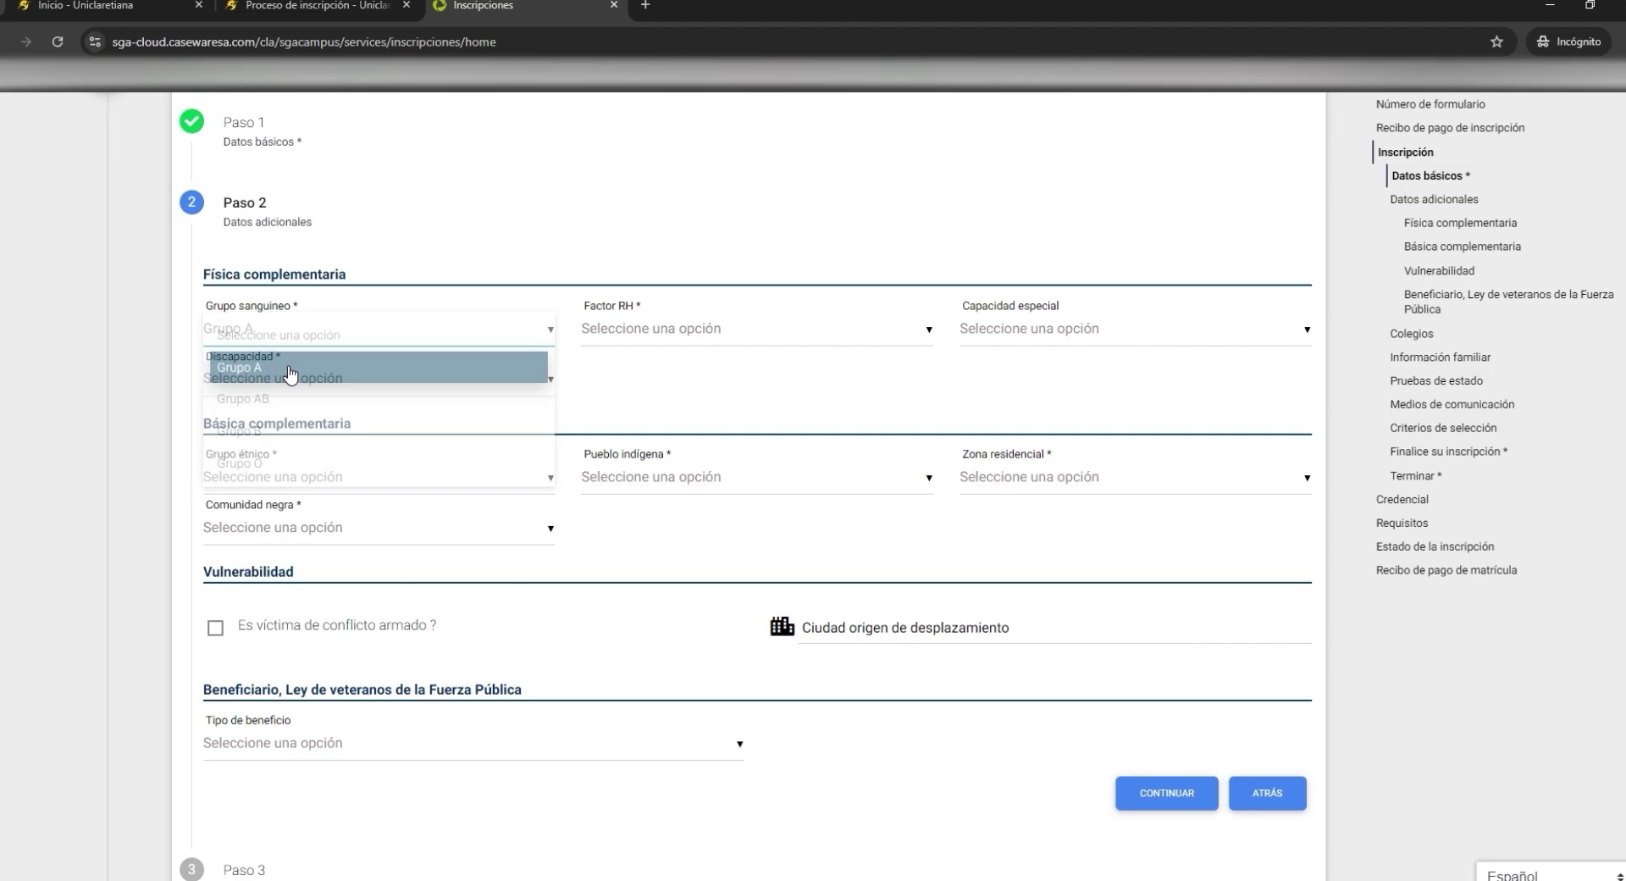
click(720, 335)
click(661, 396)
click(1088, 335)
click(1074, 398)
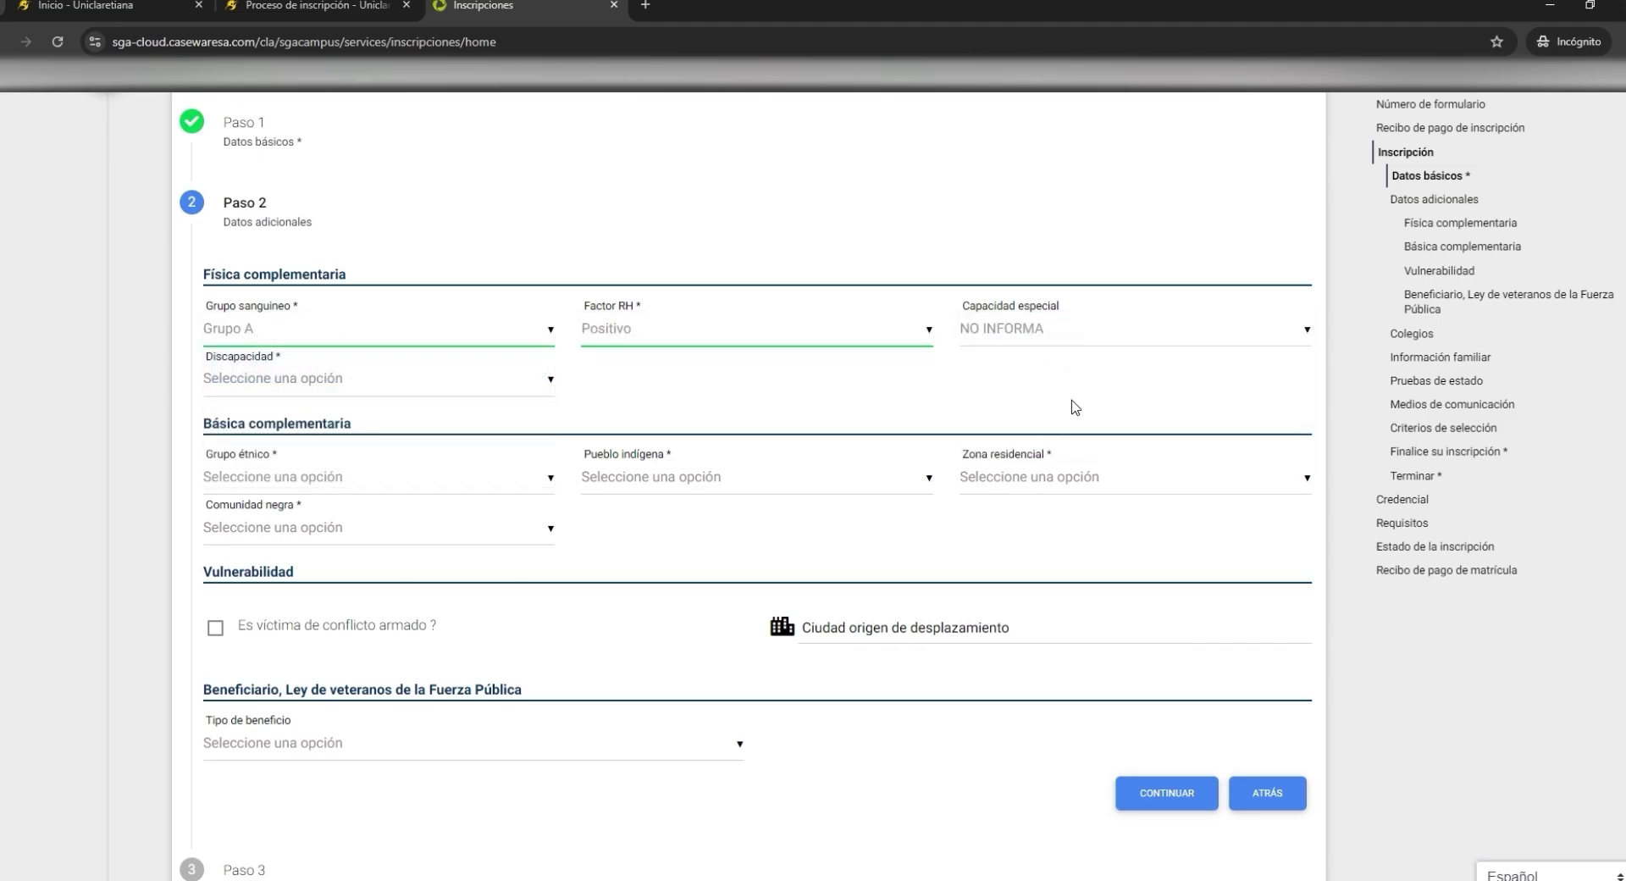
click(461, 379)
click(303, 740)
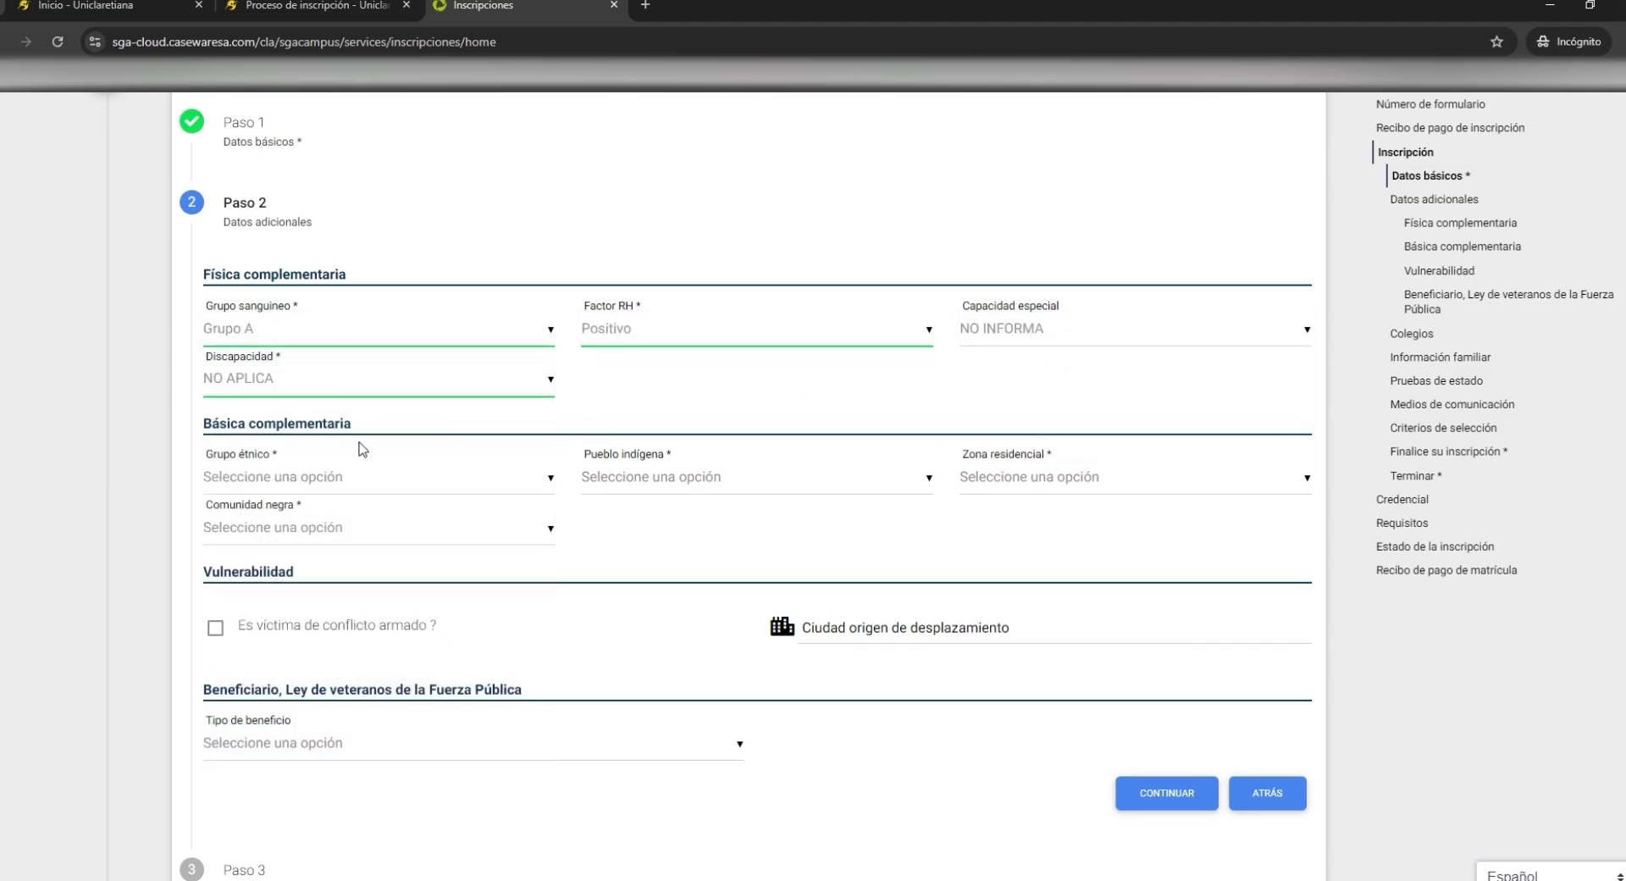
- Set ethnic group No pertenece, indigenous No Aplica, zone Urbano, black community No Aplica
click(400, 481)
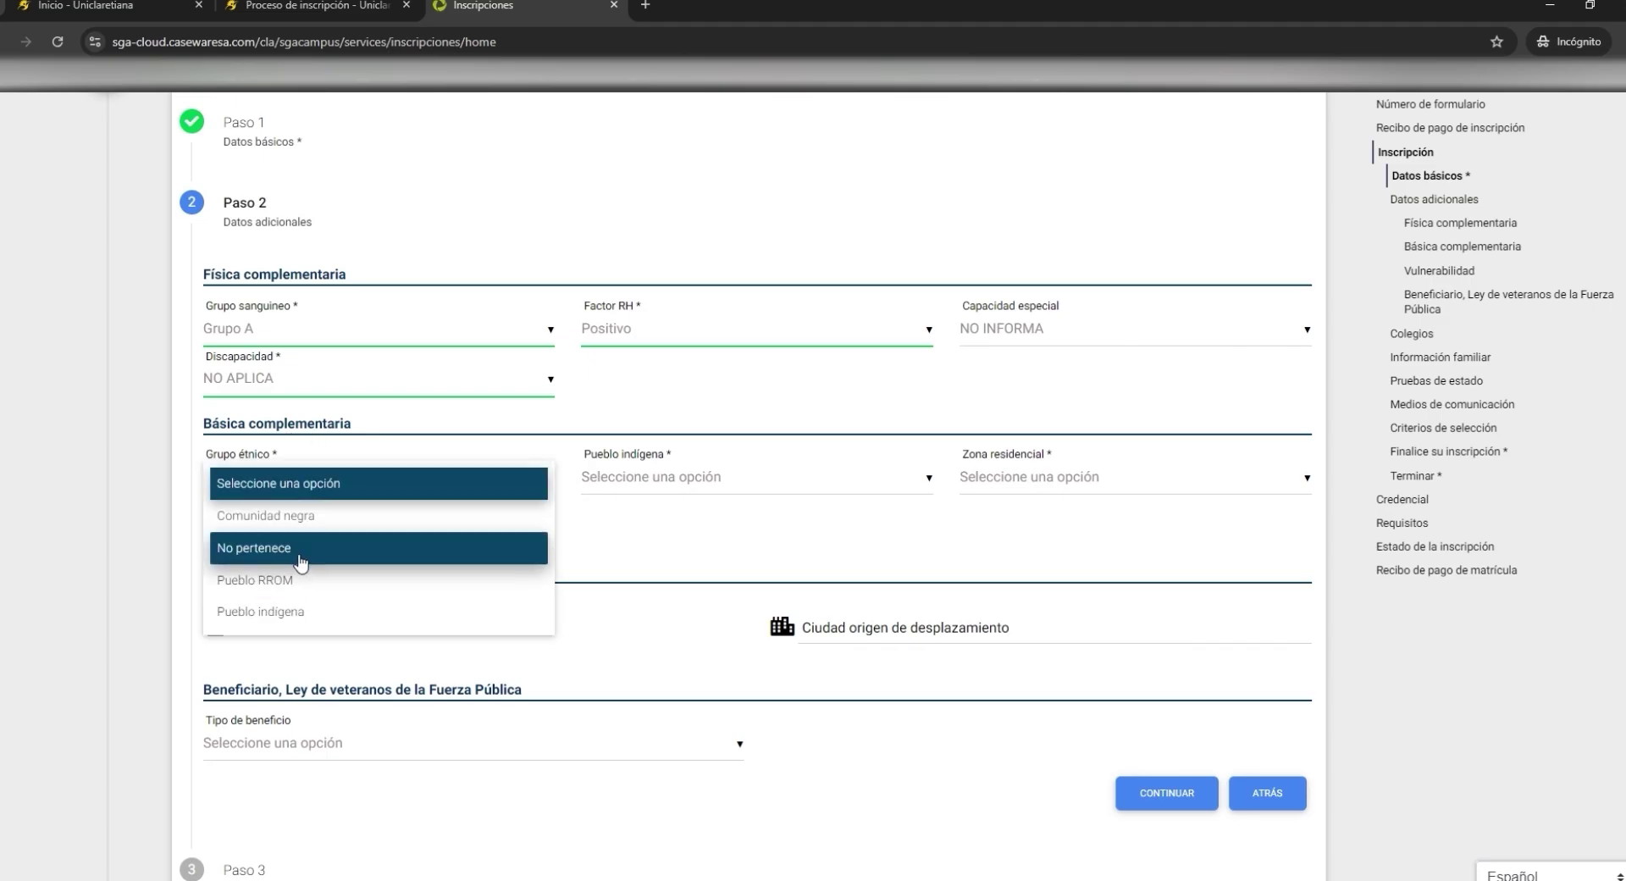
click(301, 554)
click(754, 479)
click(754, 548)
click(1061, 479)
click(1042, 548)
click(343, 533)
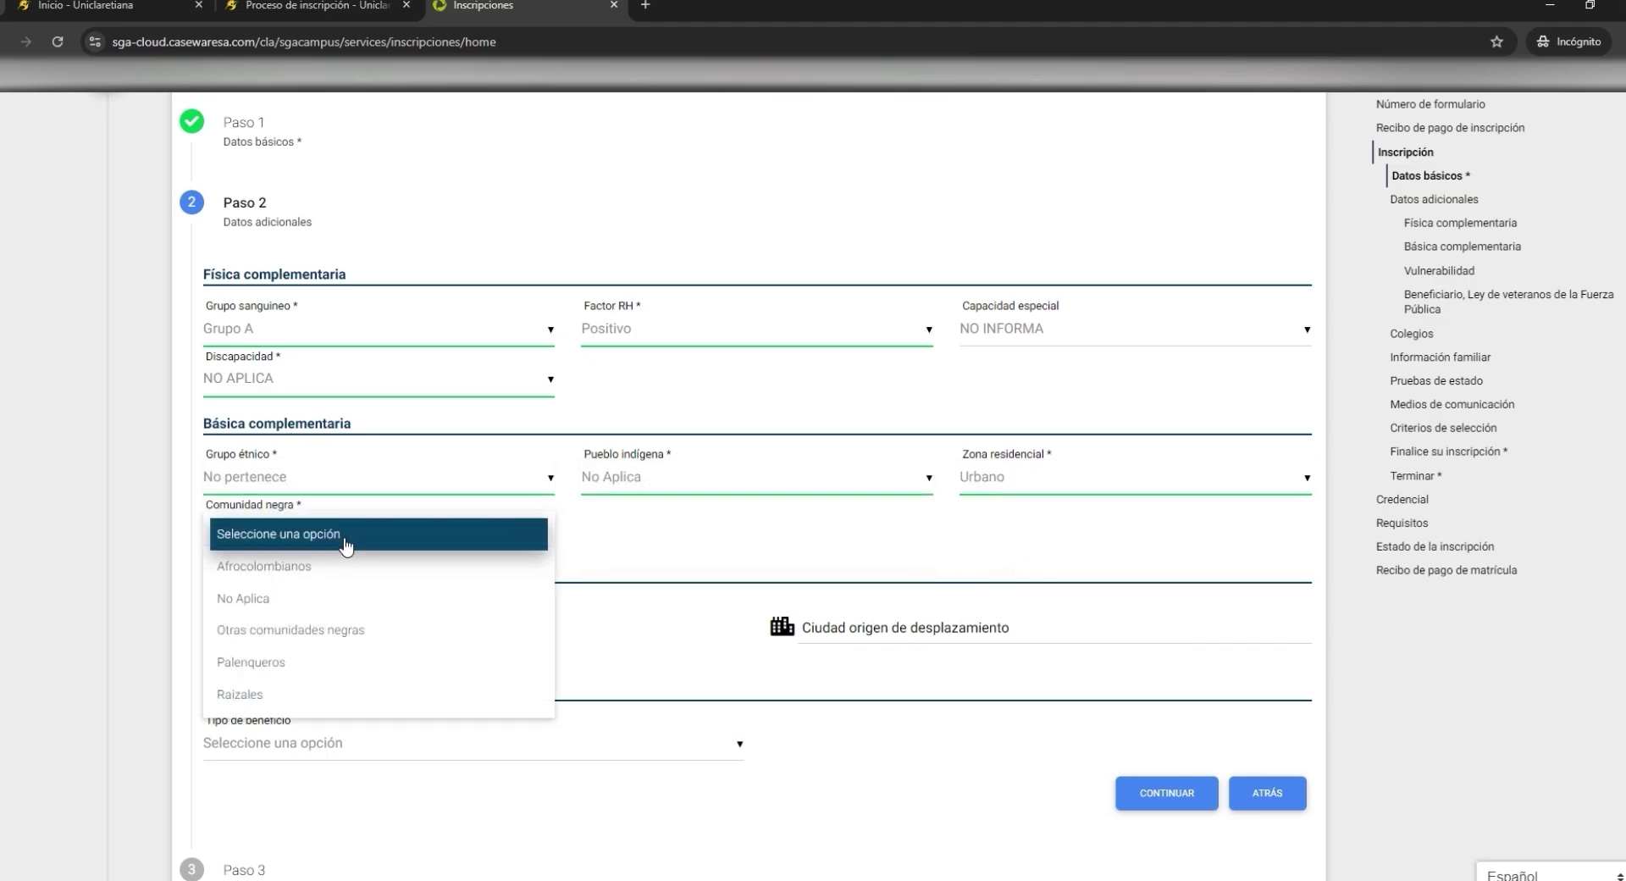
click(296, 606)
scroll(1183, 537, down, 3)
- Edit the school record: Quibdo, IE TECNICA INTEGRADO CARRASQUILLA INDUSTRIAL, title Bachiller
click(1169, 535)
click(1279, 215)
click(508, 241)
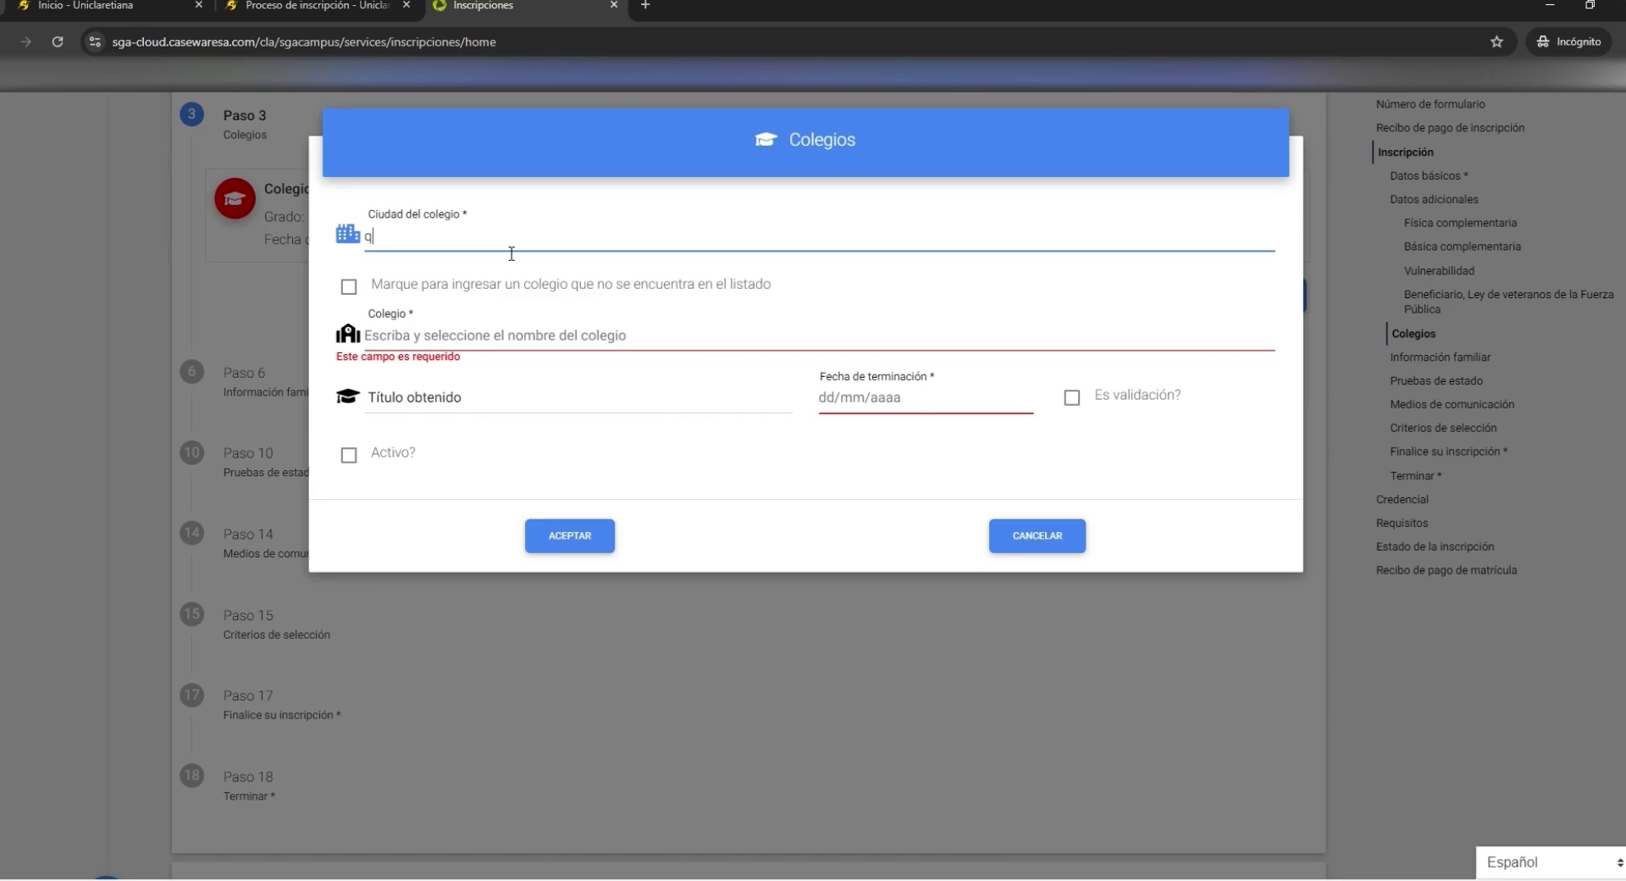
text(Quib)
click(478, 269)
click(386, 349)
text(carras)
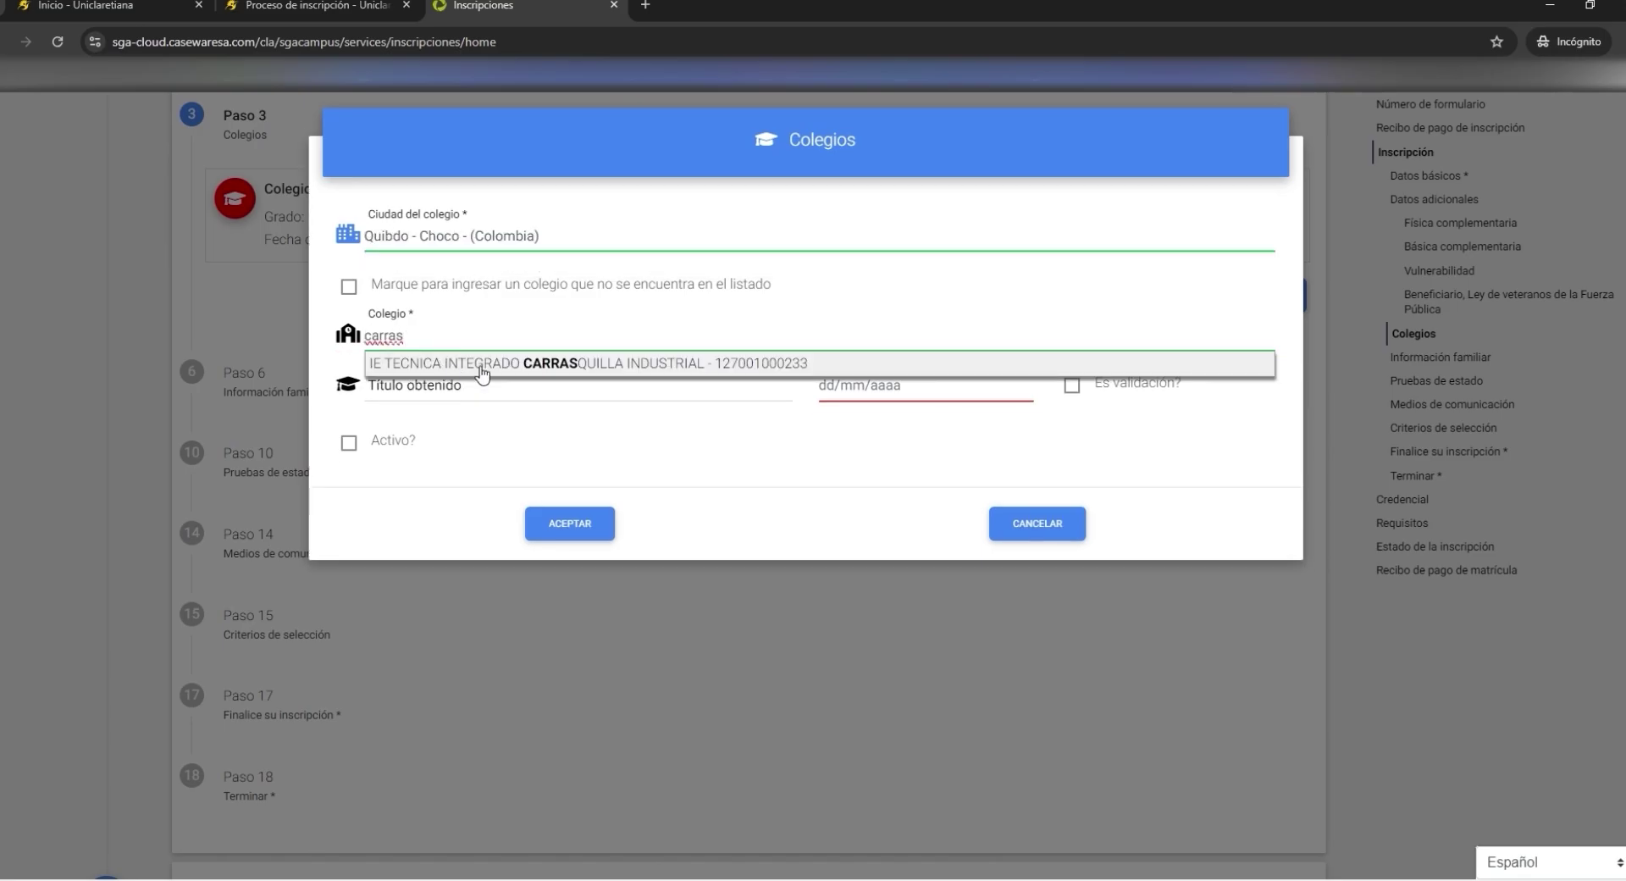
click(481, 366)
click(488, 395)
text(Bachiller)
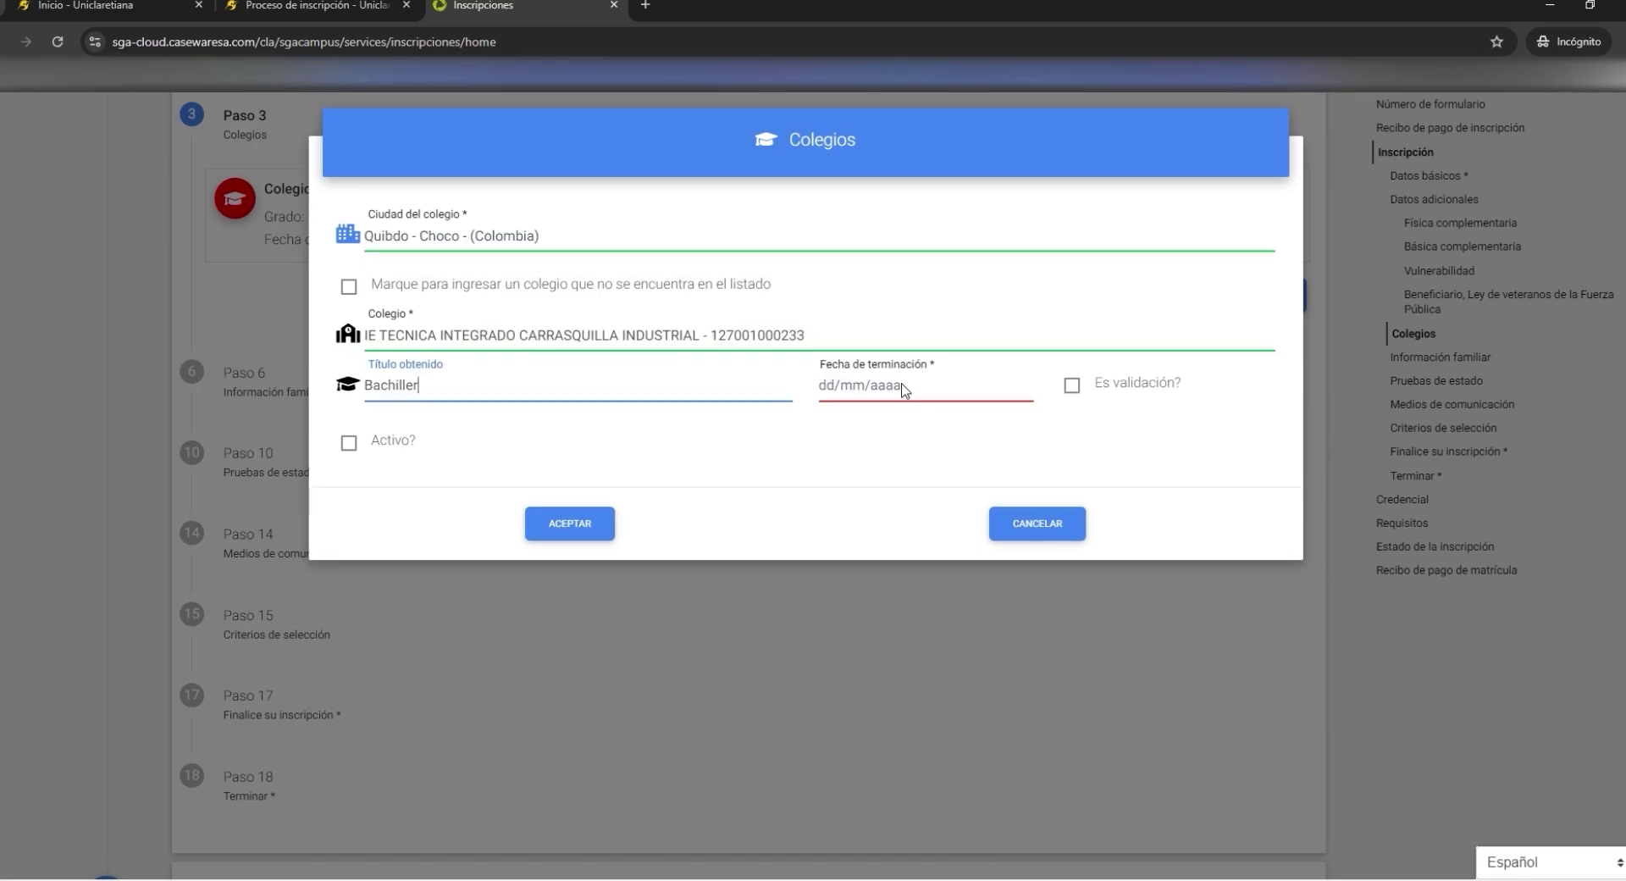
- Set the completion date to 12/12/2014 and save the school record
click(905, 388)
click(881, 275)
click(847, 551)
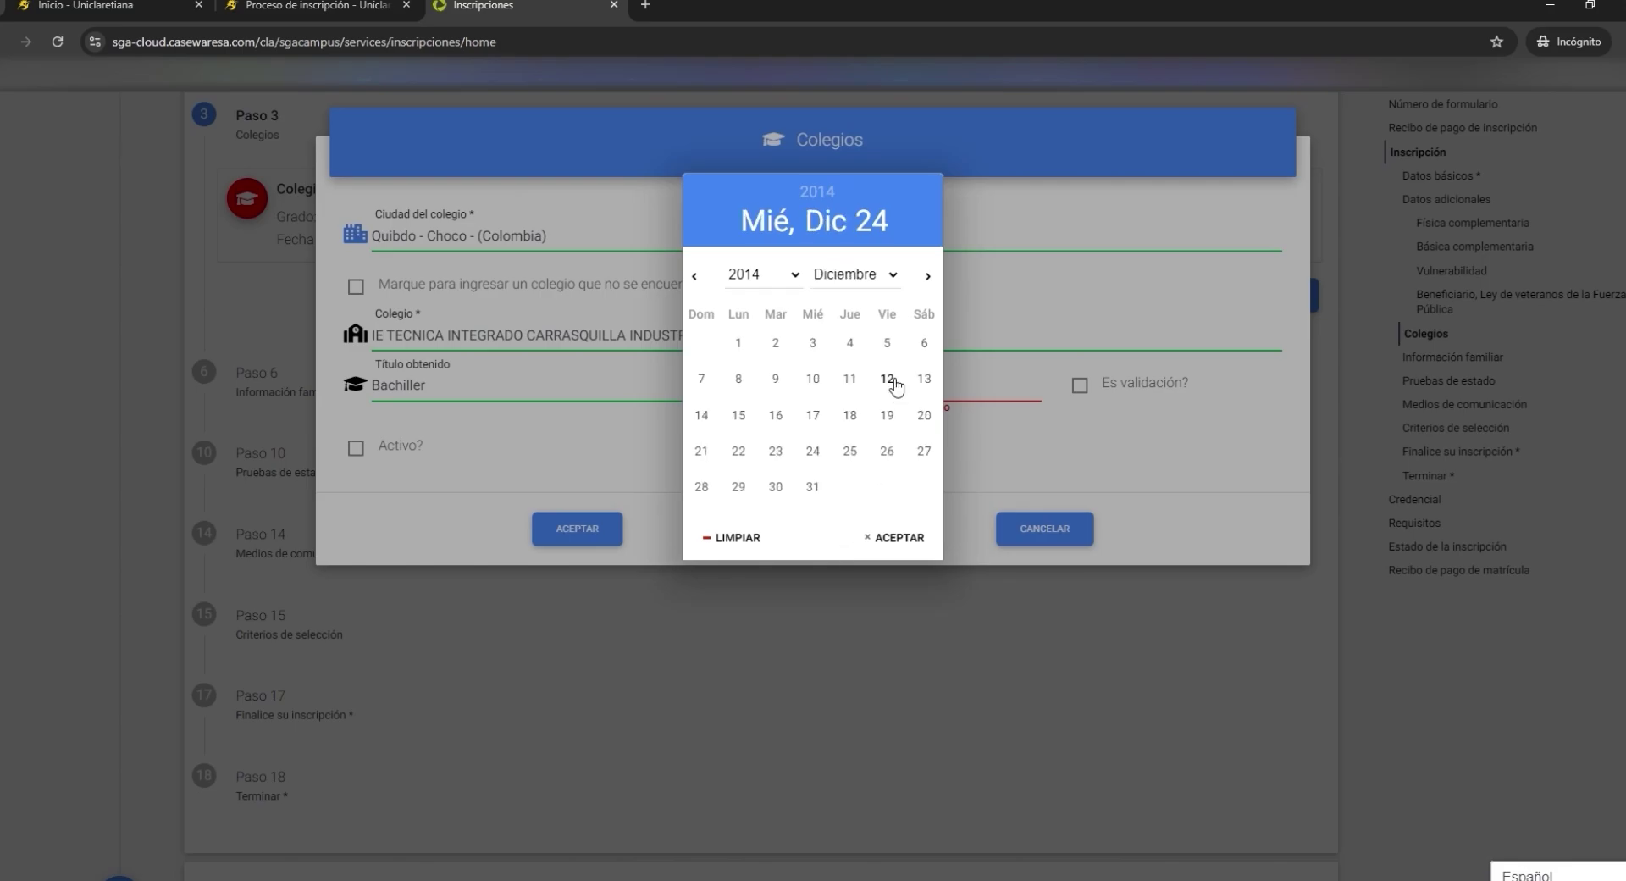
click(887, 377)
click(591, 534)
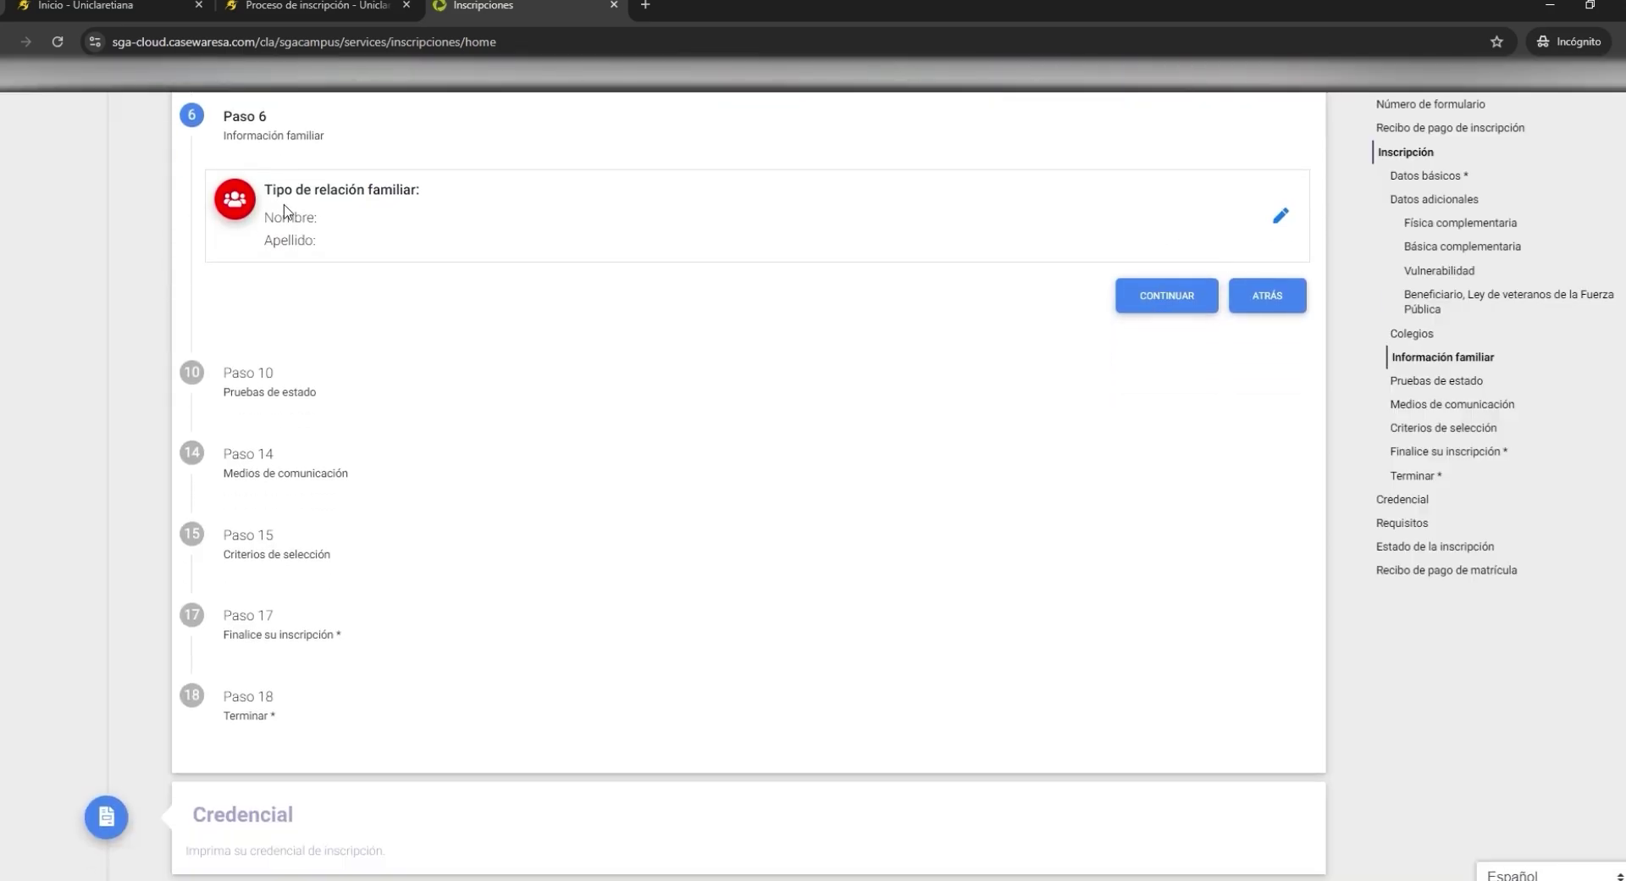
click(1292, 220)
- Add a Madre family record with the mother's names, surnames and Femenino gender
click(432, 241)
click(398, 496)
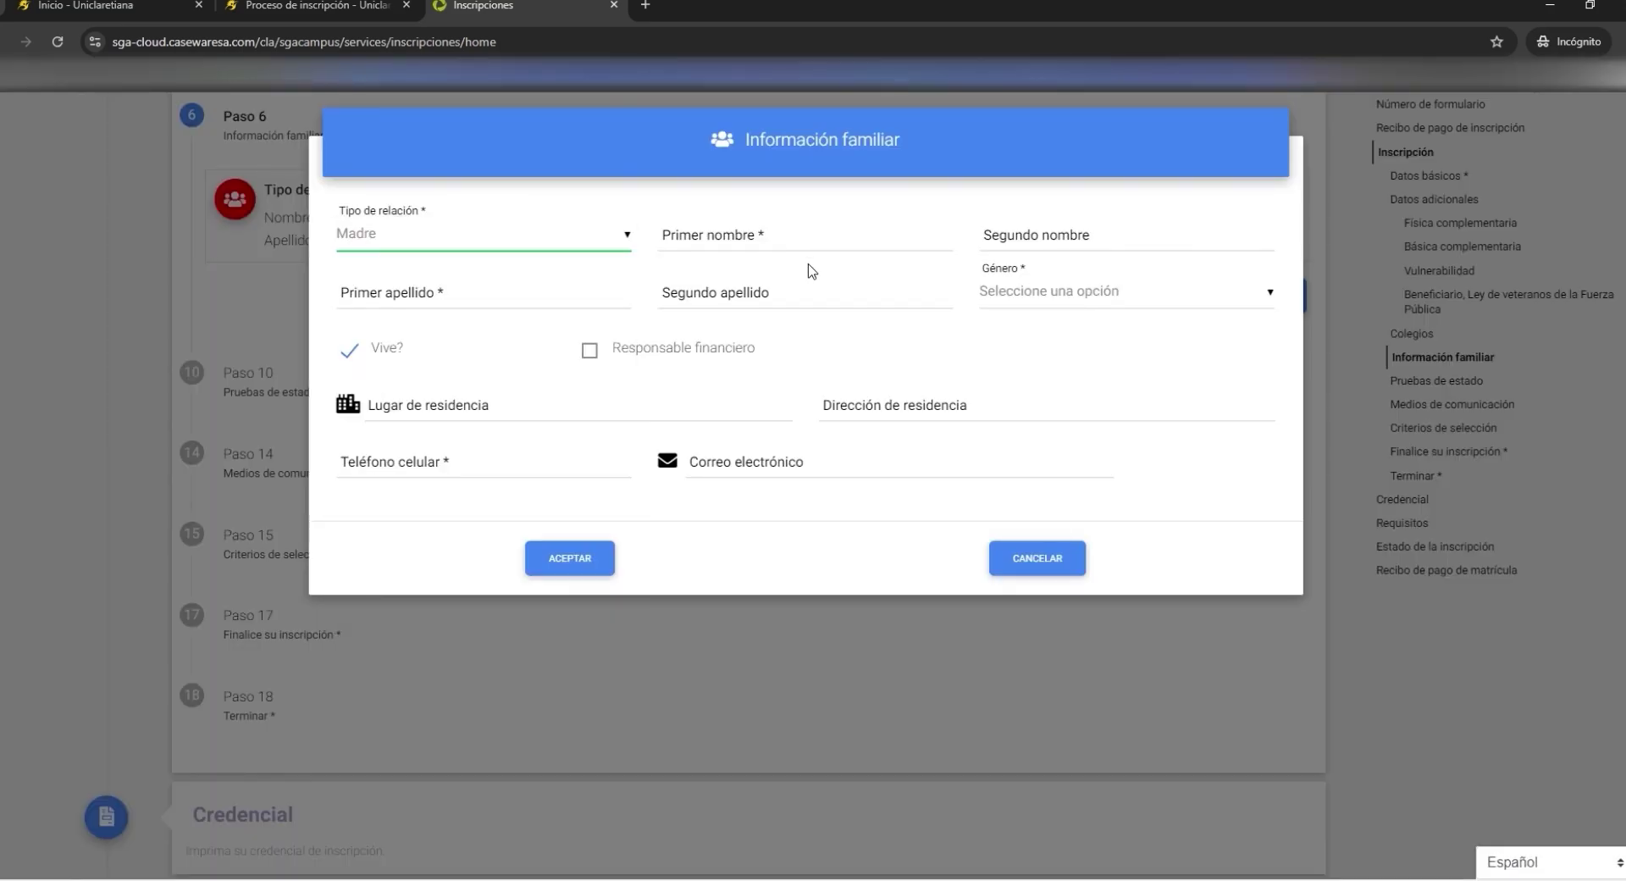
click(768, 245)
click(1033, 243)
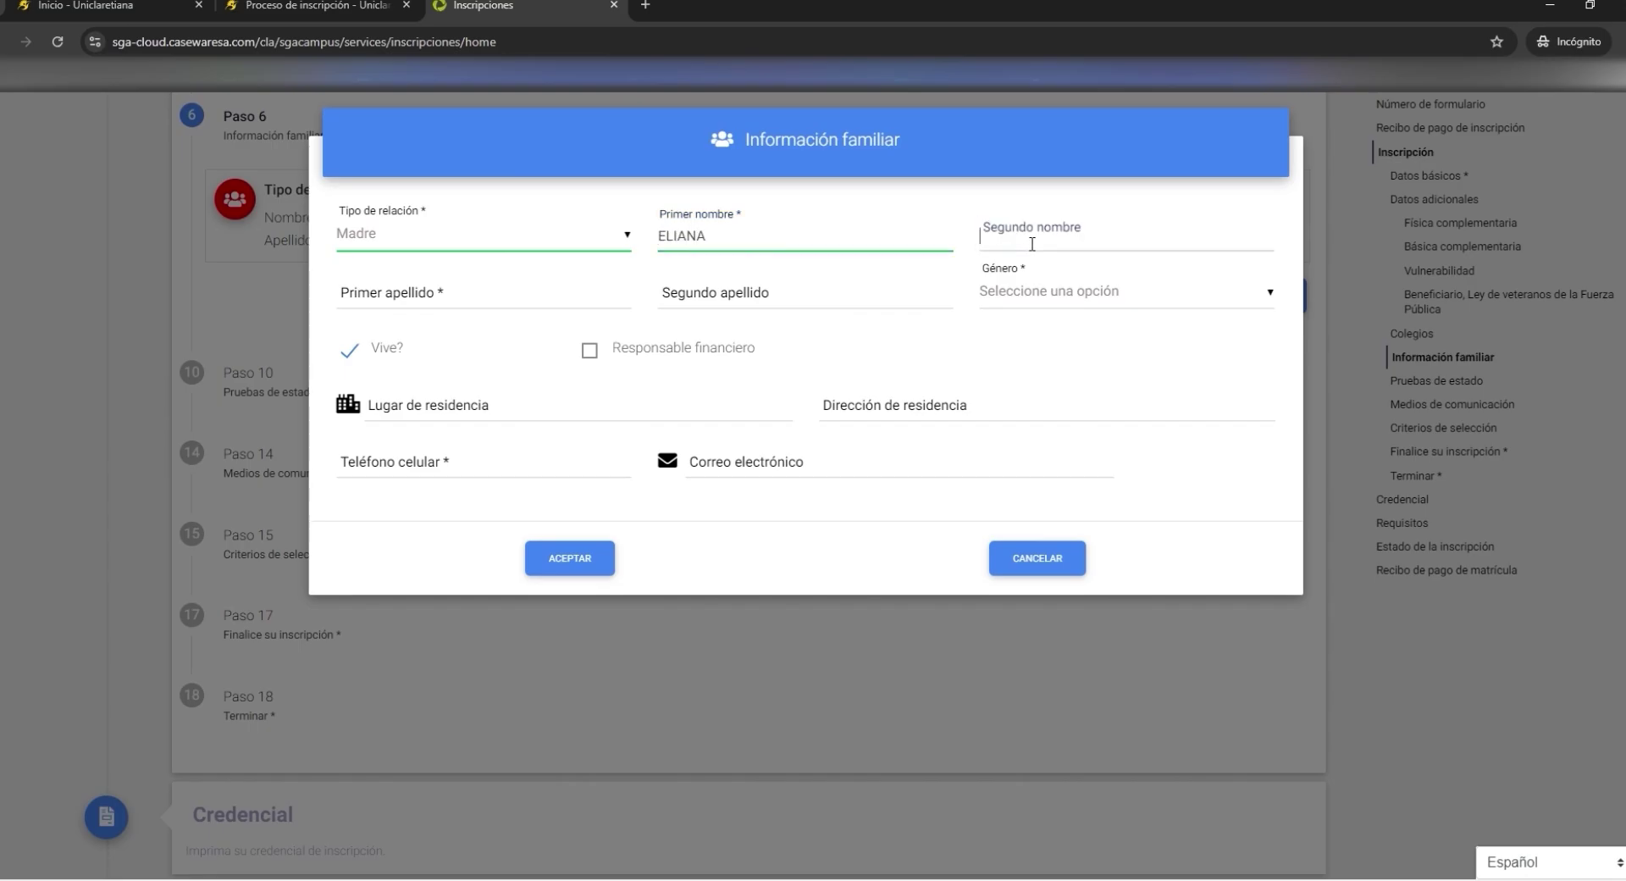
click(517, 298)
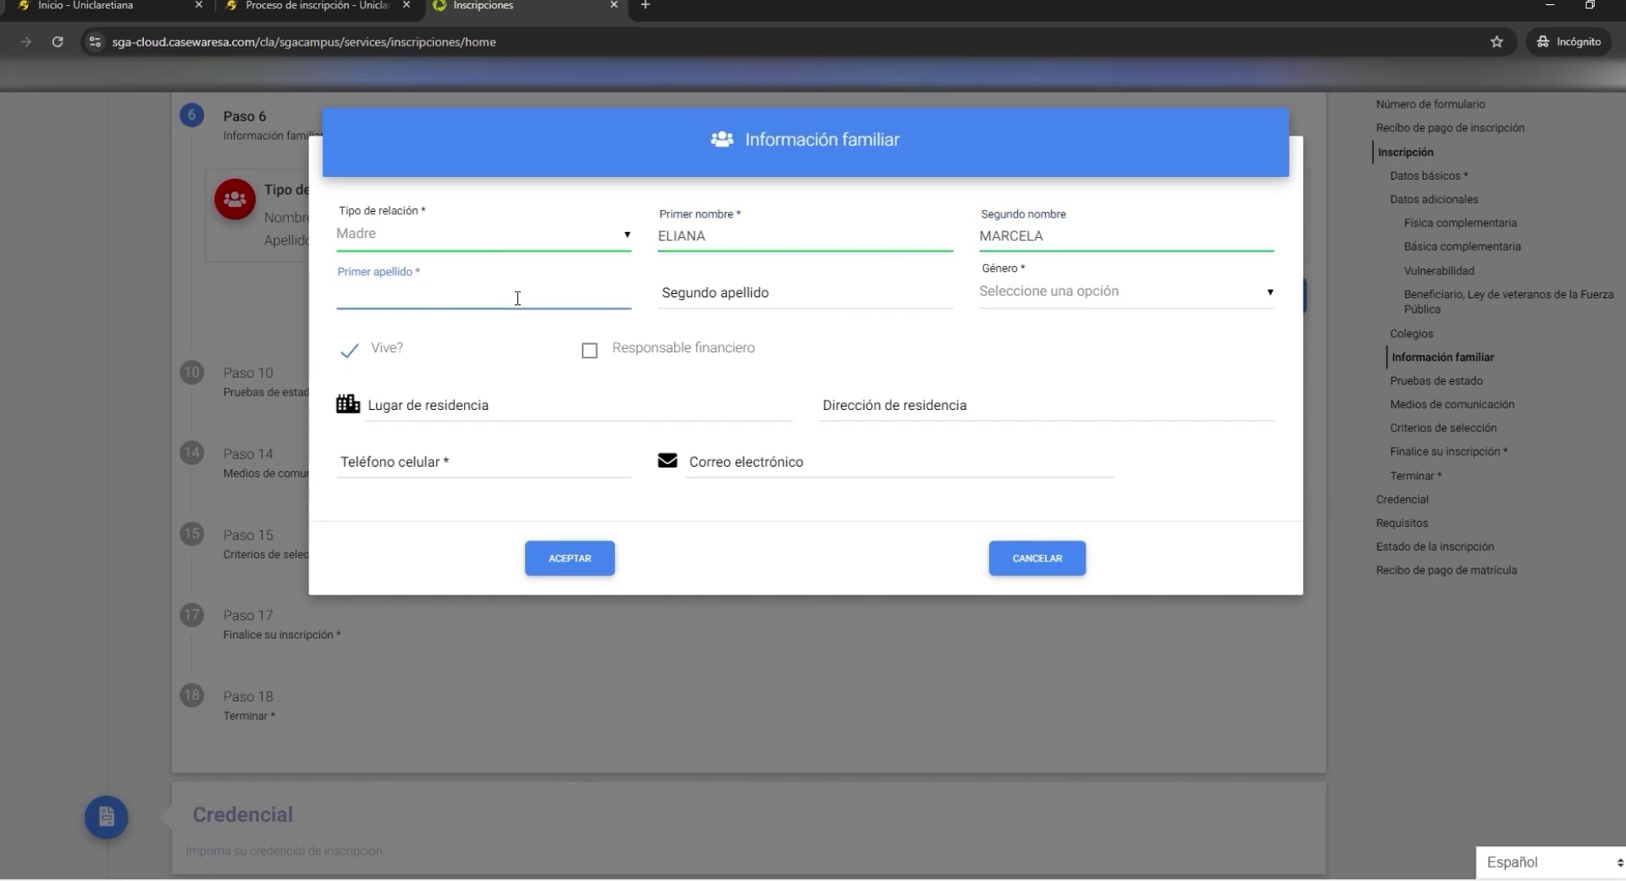
click(745, 294)
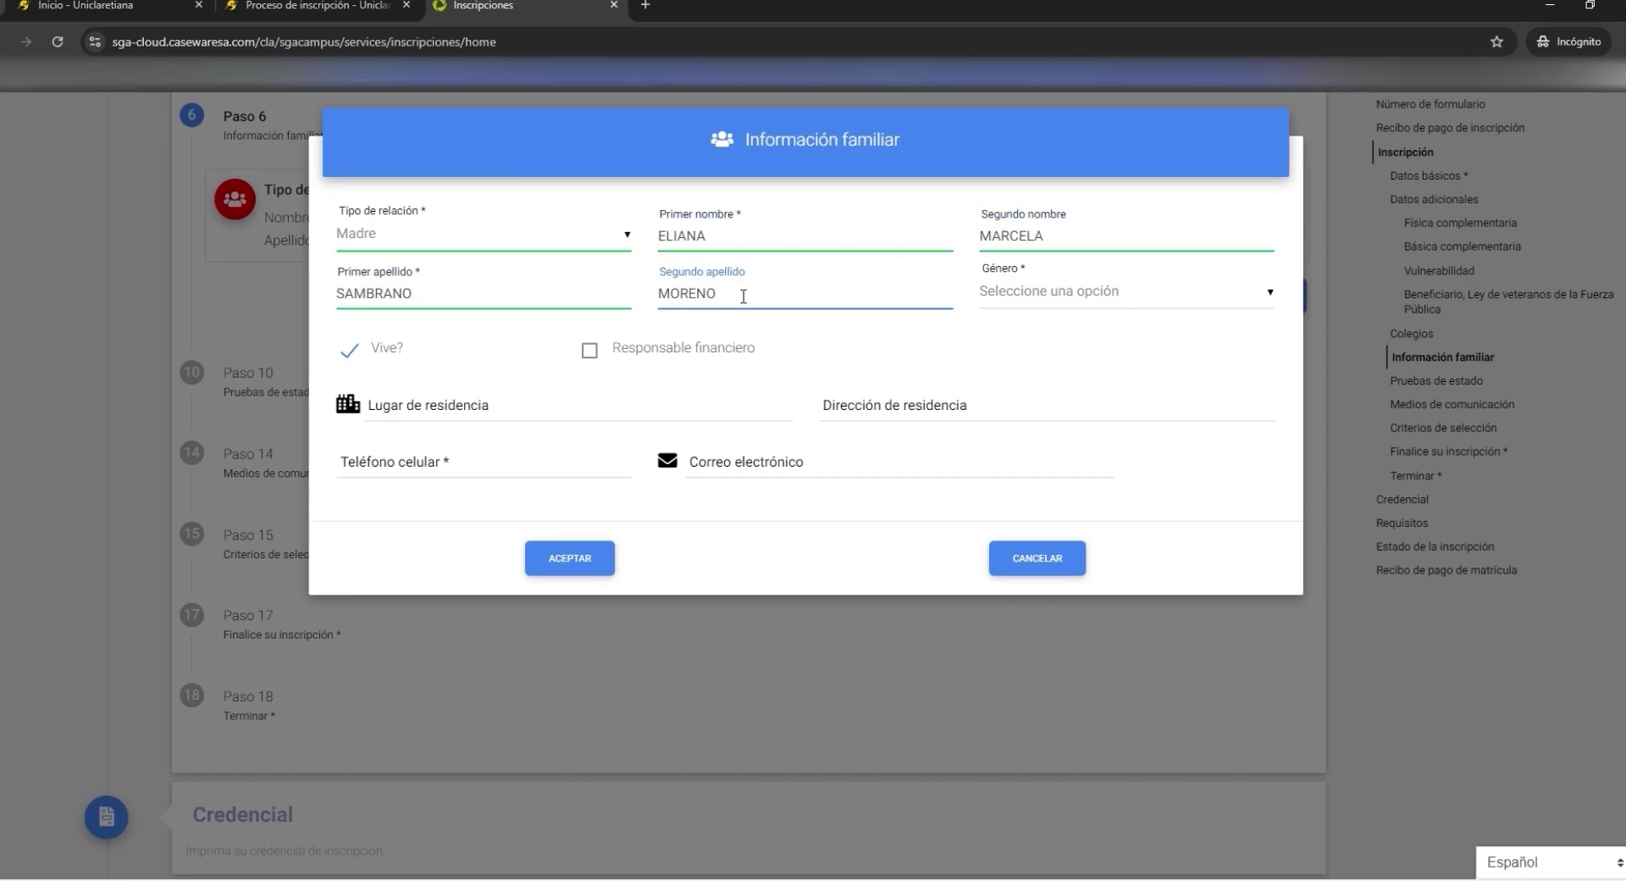
click(1072, 292)
click(1012, 331)
- Set the mother's residence to Medellín and build her Calle address with letter A
scroll(462, 405, down, 1)
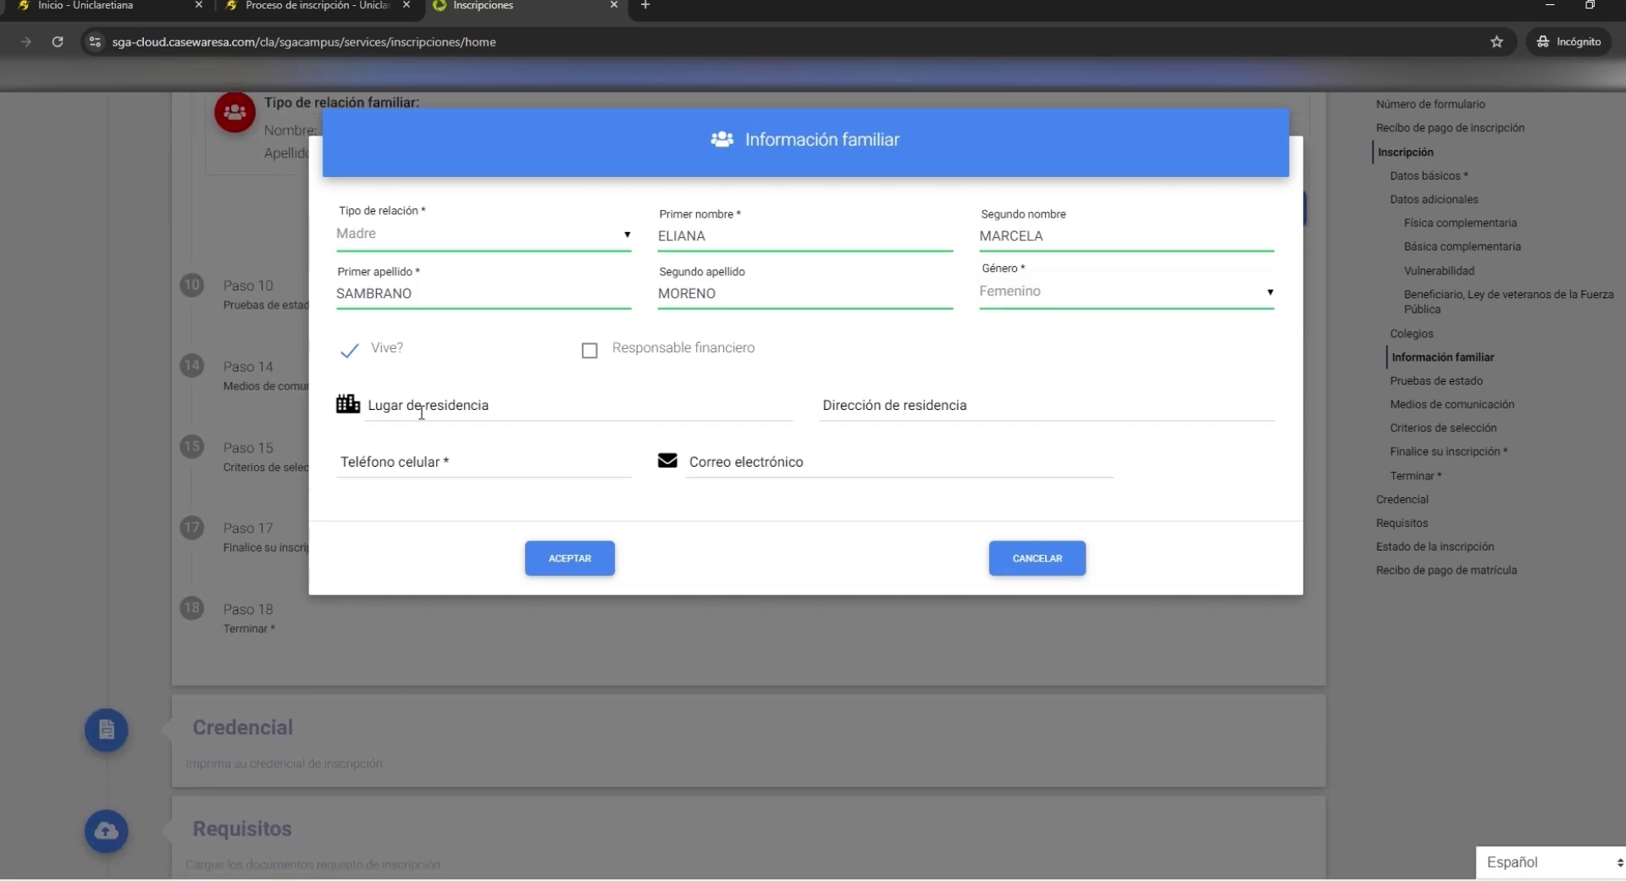
click(421, 413)
text(medel)
click(508, 433)
click(968, 415)
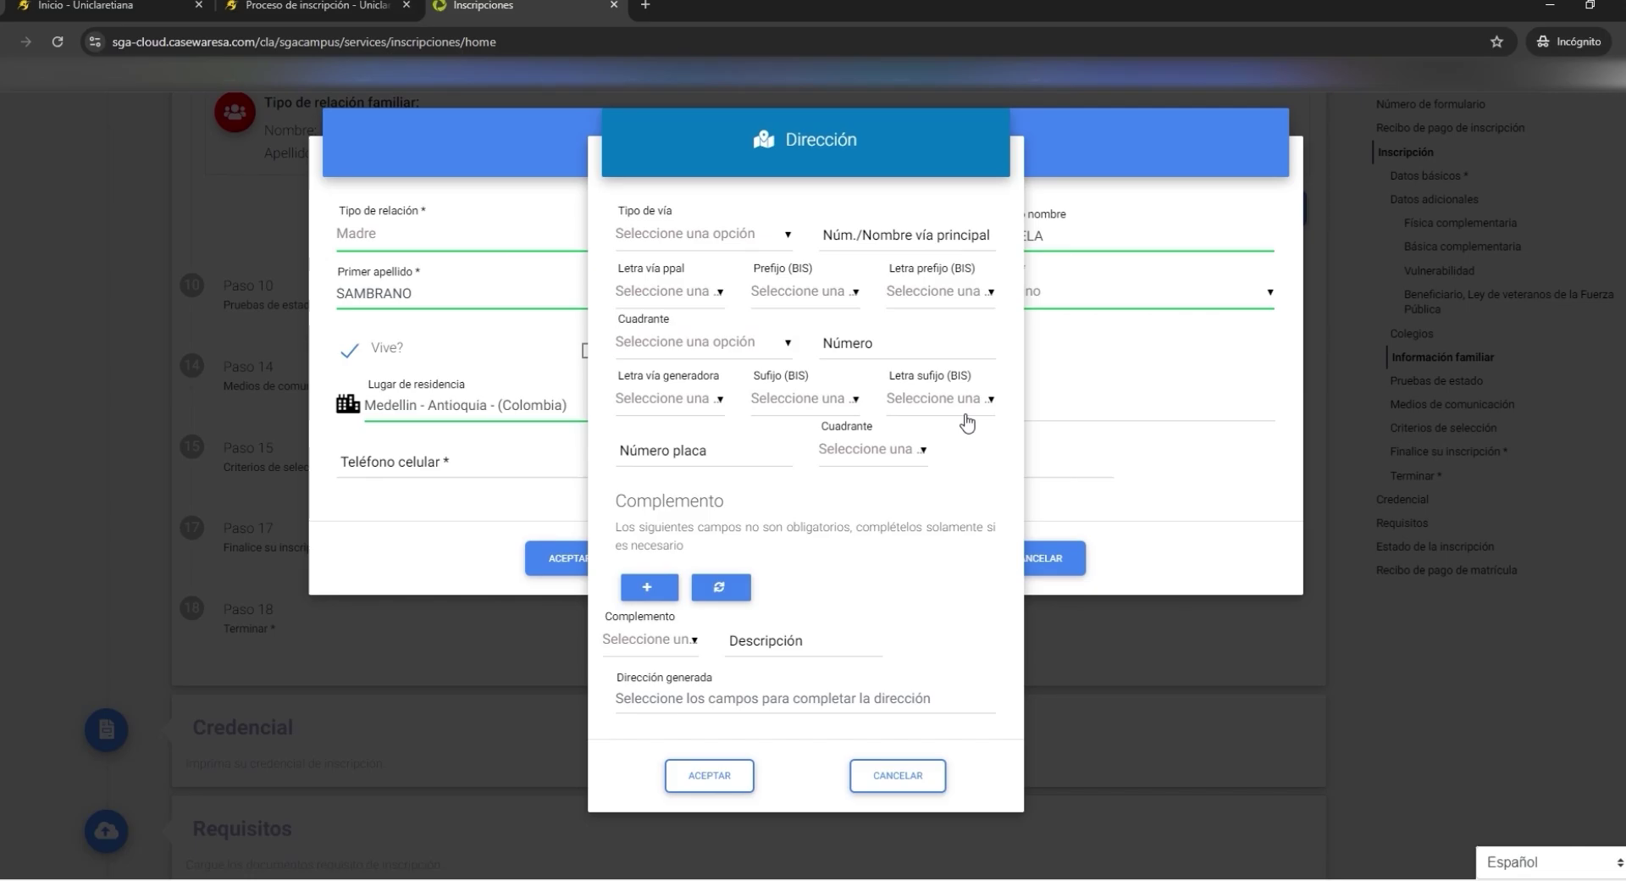
click(780, 237)
click(680, 430)
click(910, 241)
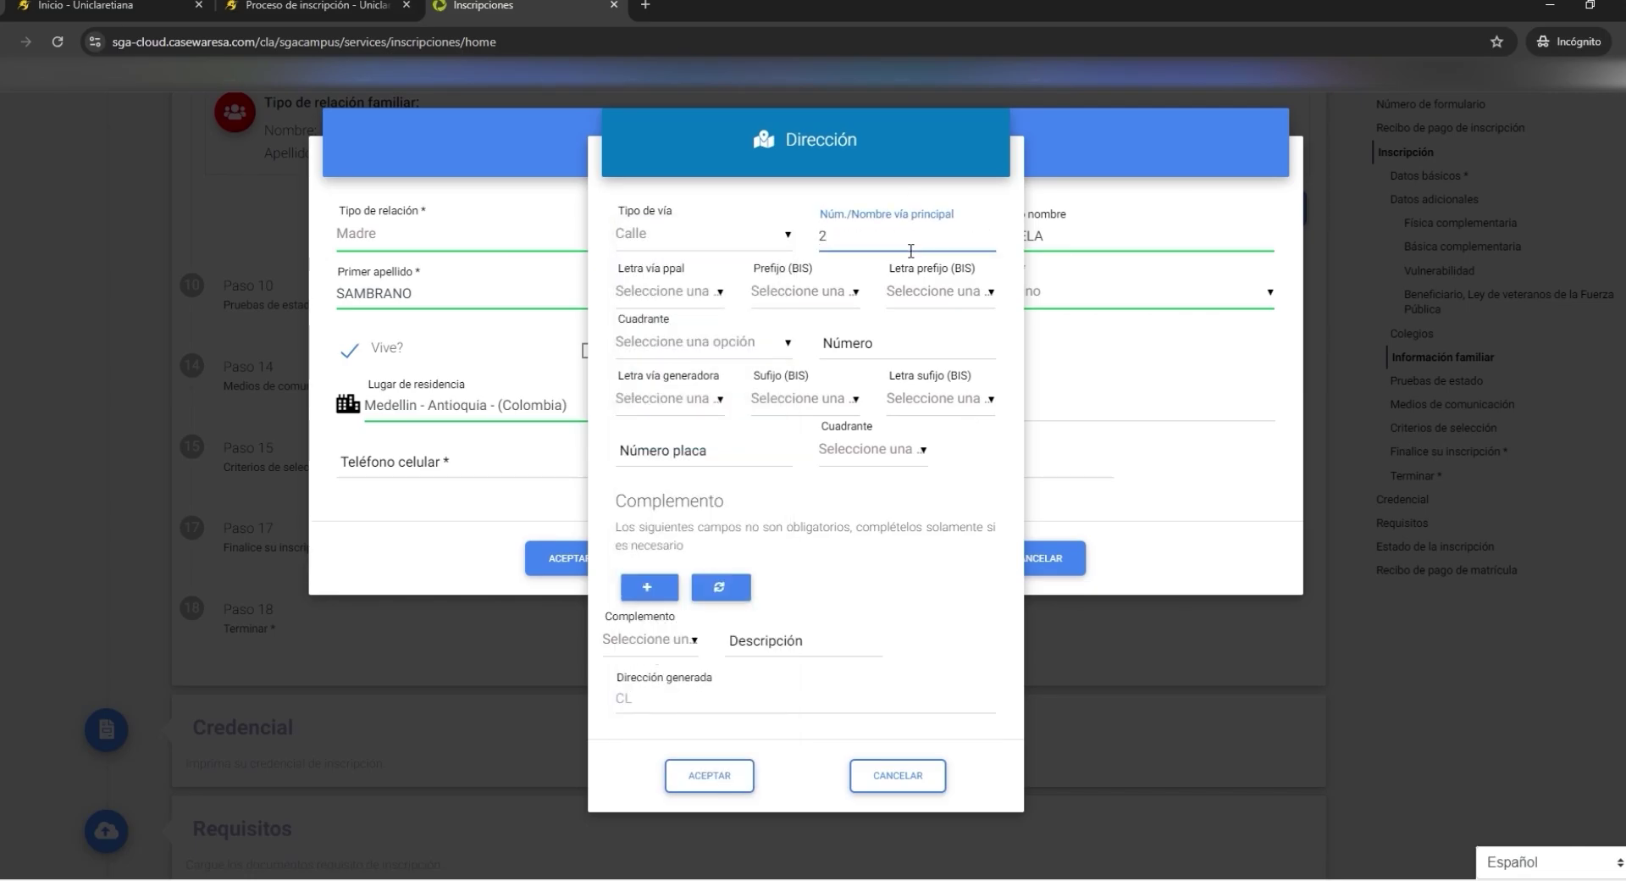
click(670, 290)
click(661, 348)
click(887, 350)
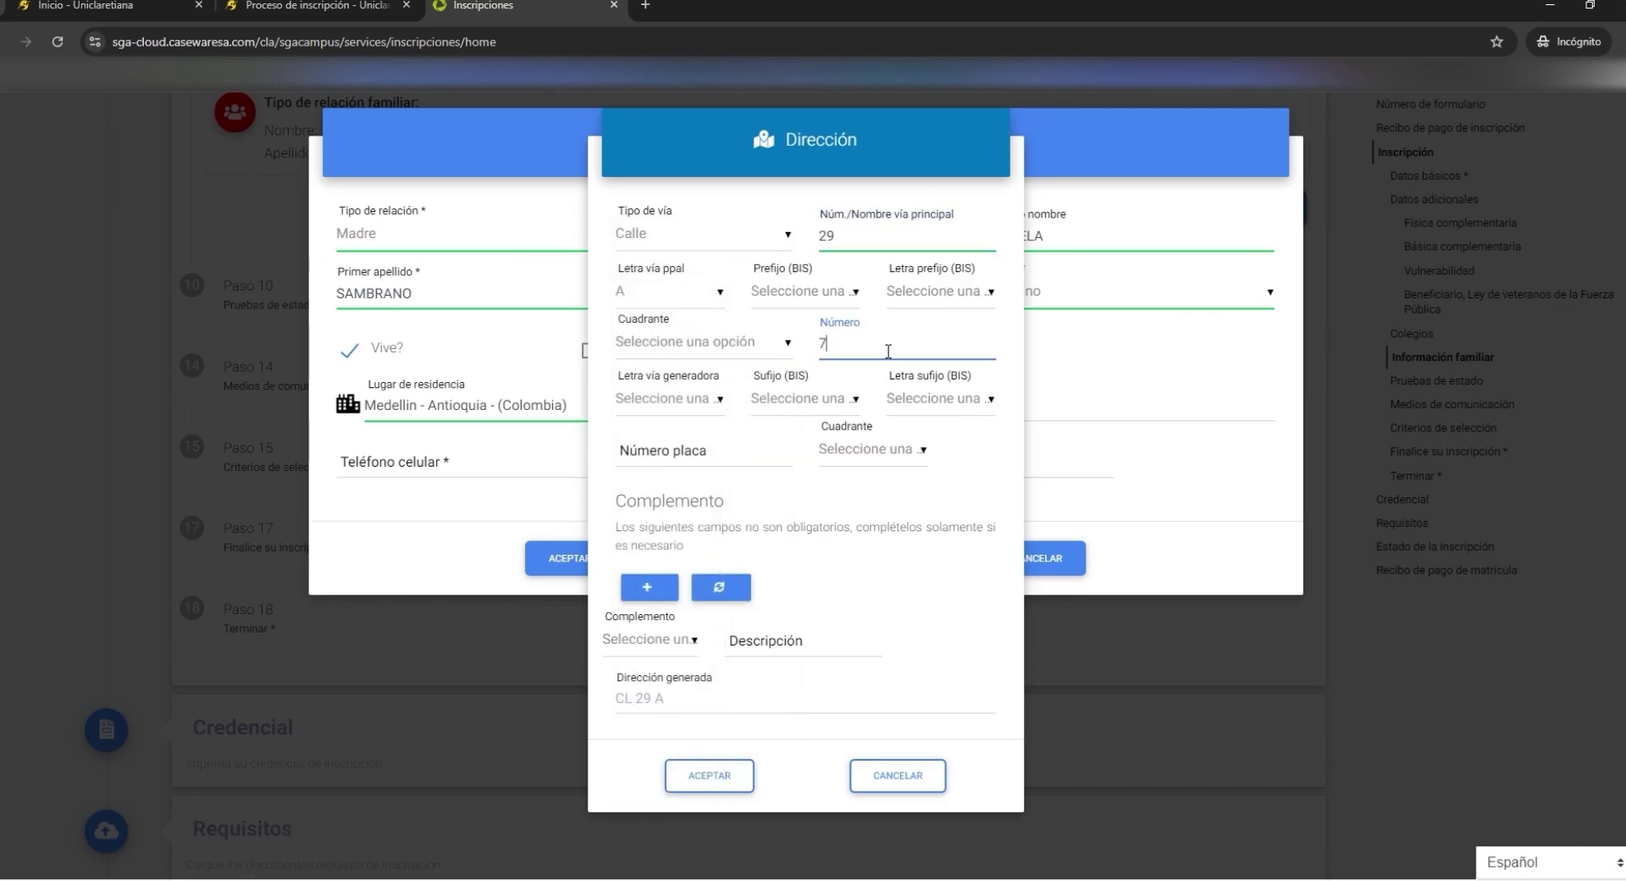
click(728, 775)
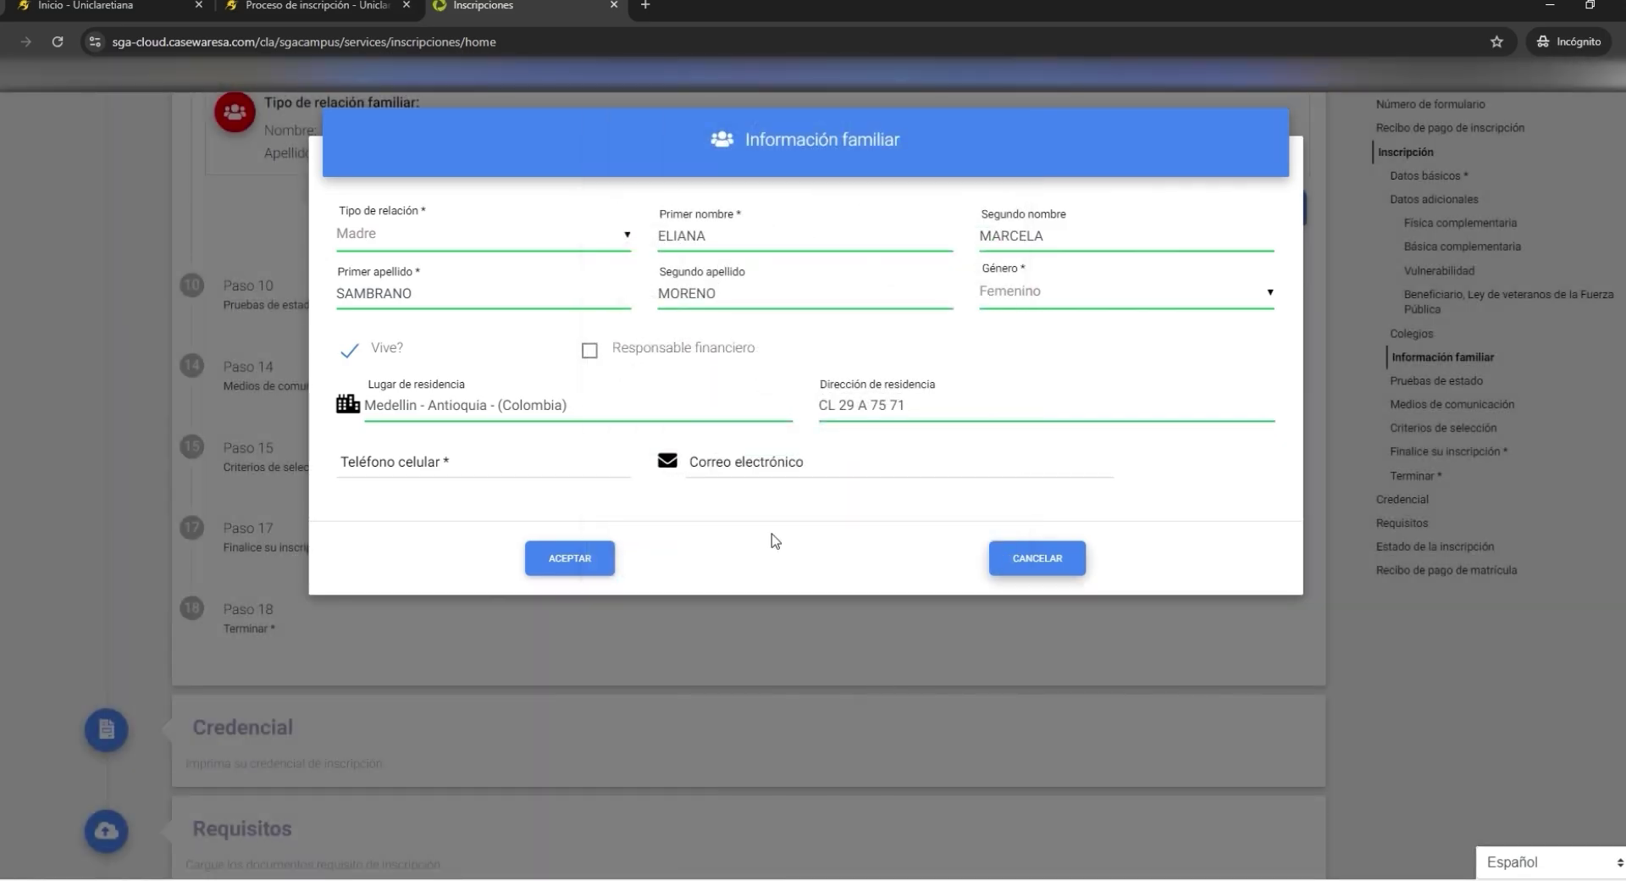
- Enter the mother's mobile number and e-mail, save, and advance to Pruebas de estado
click(470, 475)
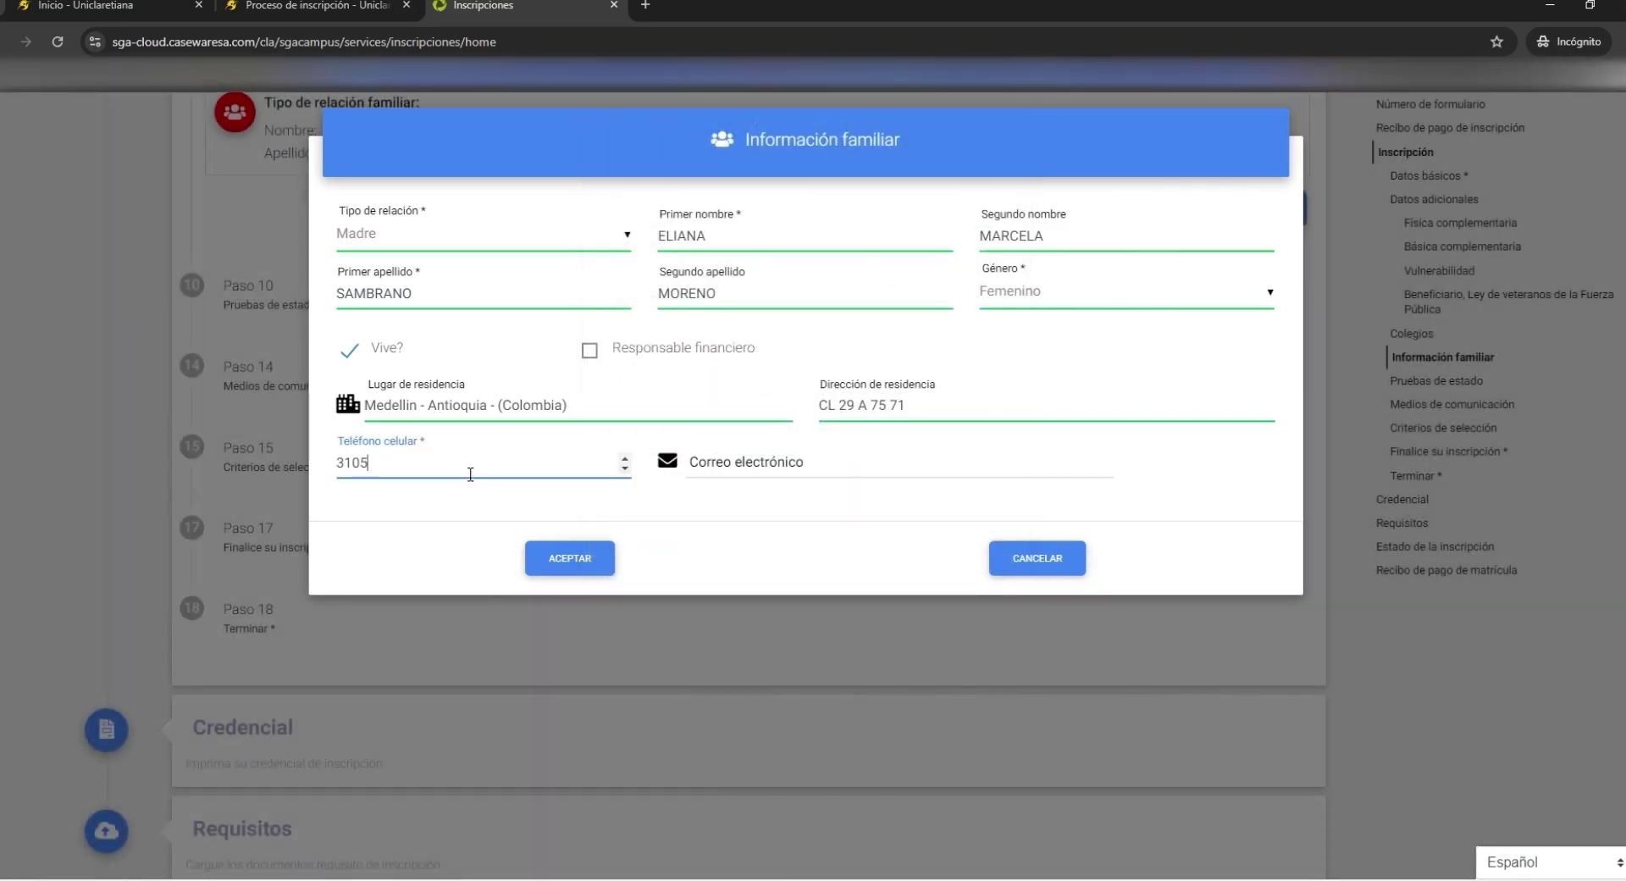
click(766, 472)
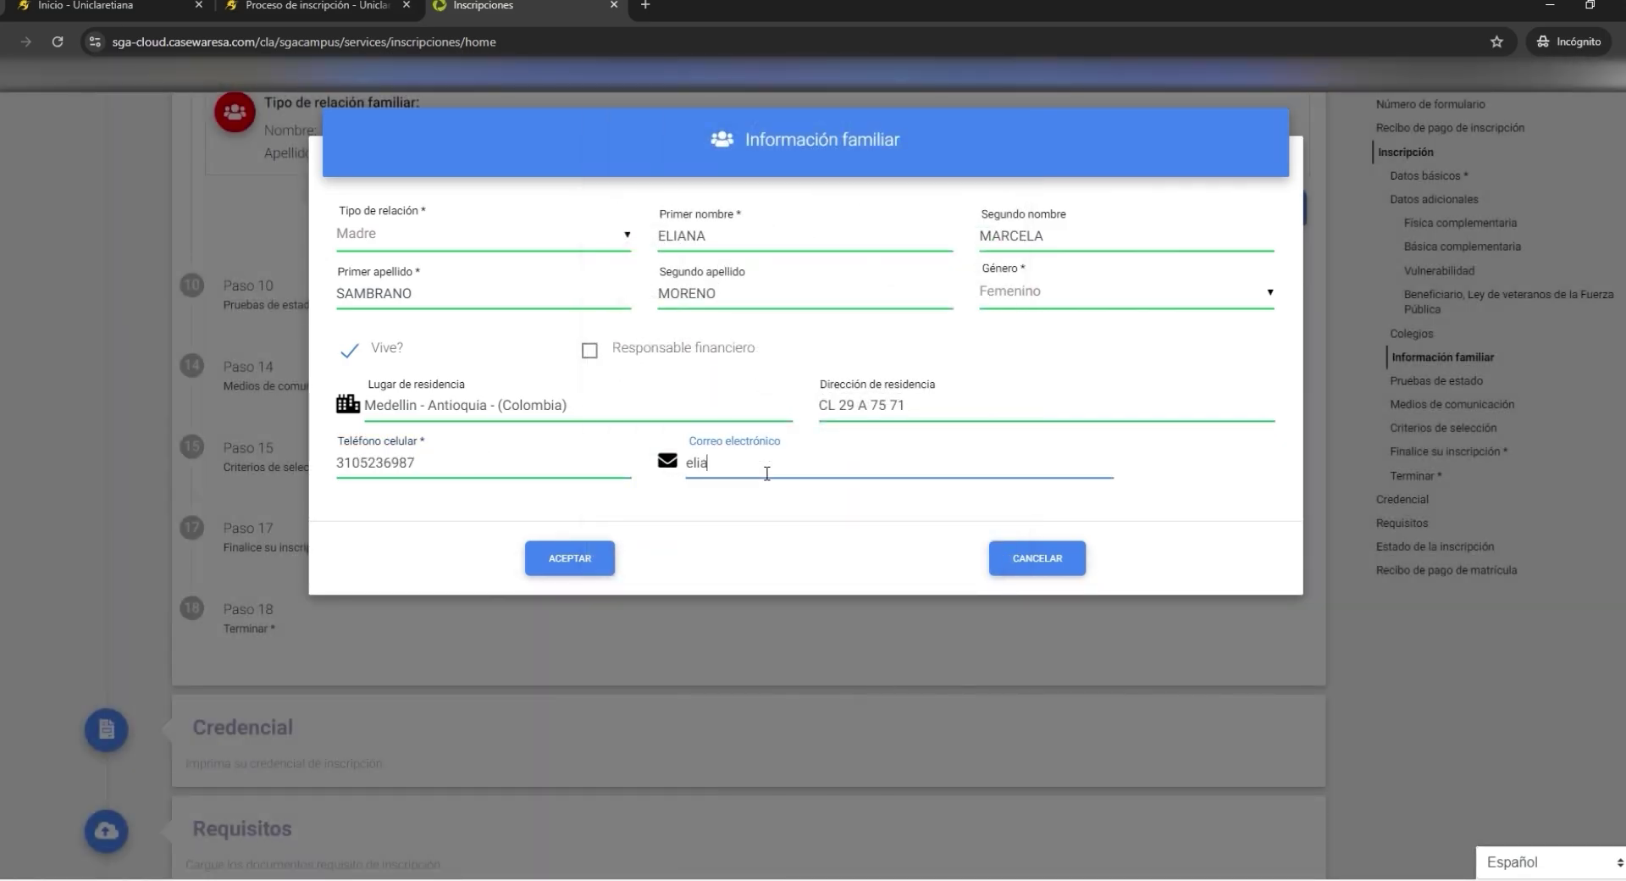
key(Return)
click(1153, 209)
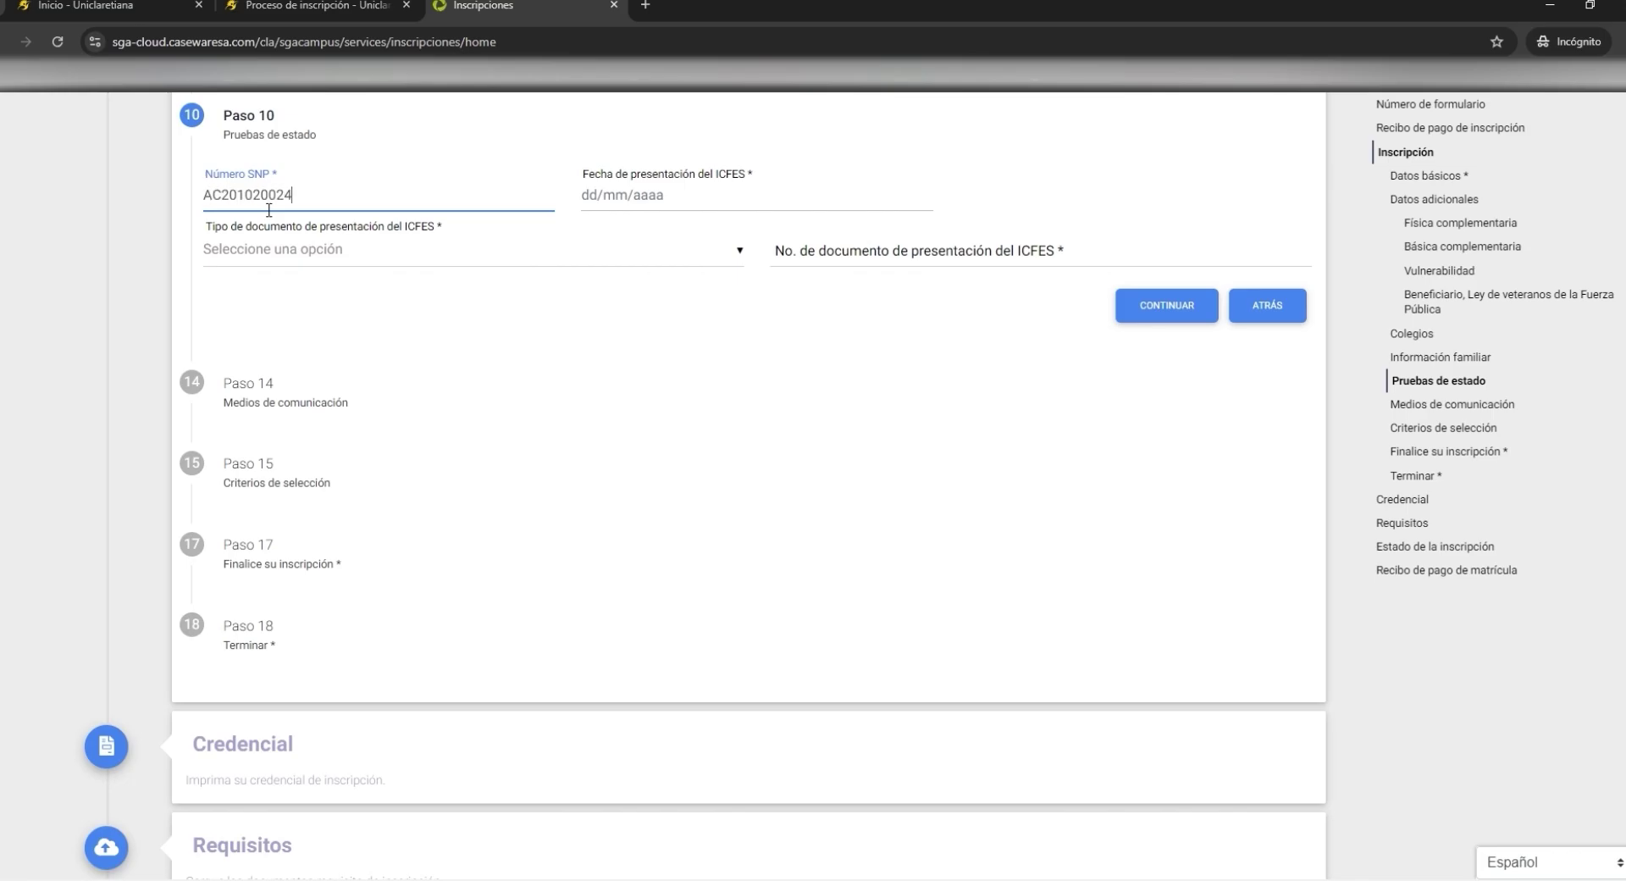
- Set the ICFES exam date to 12/09/2010 in the date picker
click(637, 198)
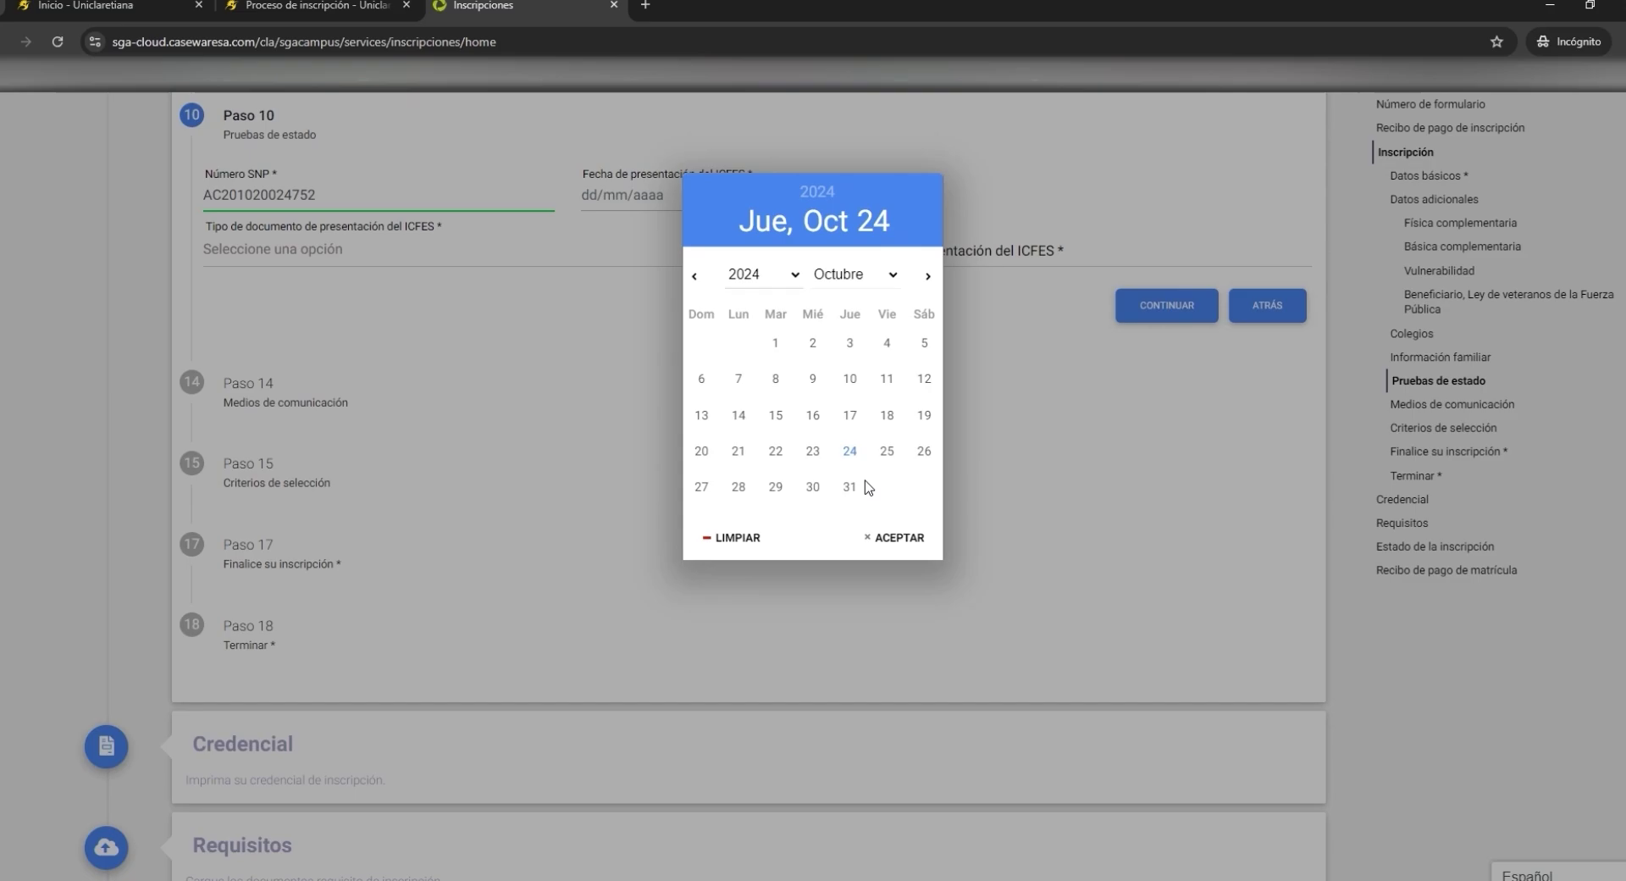
click(854, 274)
click(762, 275)
click(701, 415)
click(898, 537)
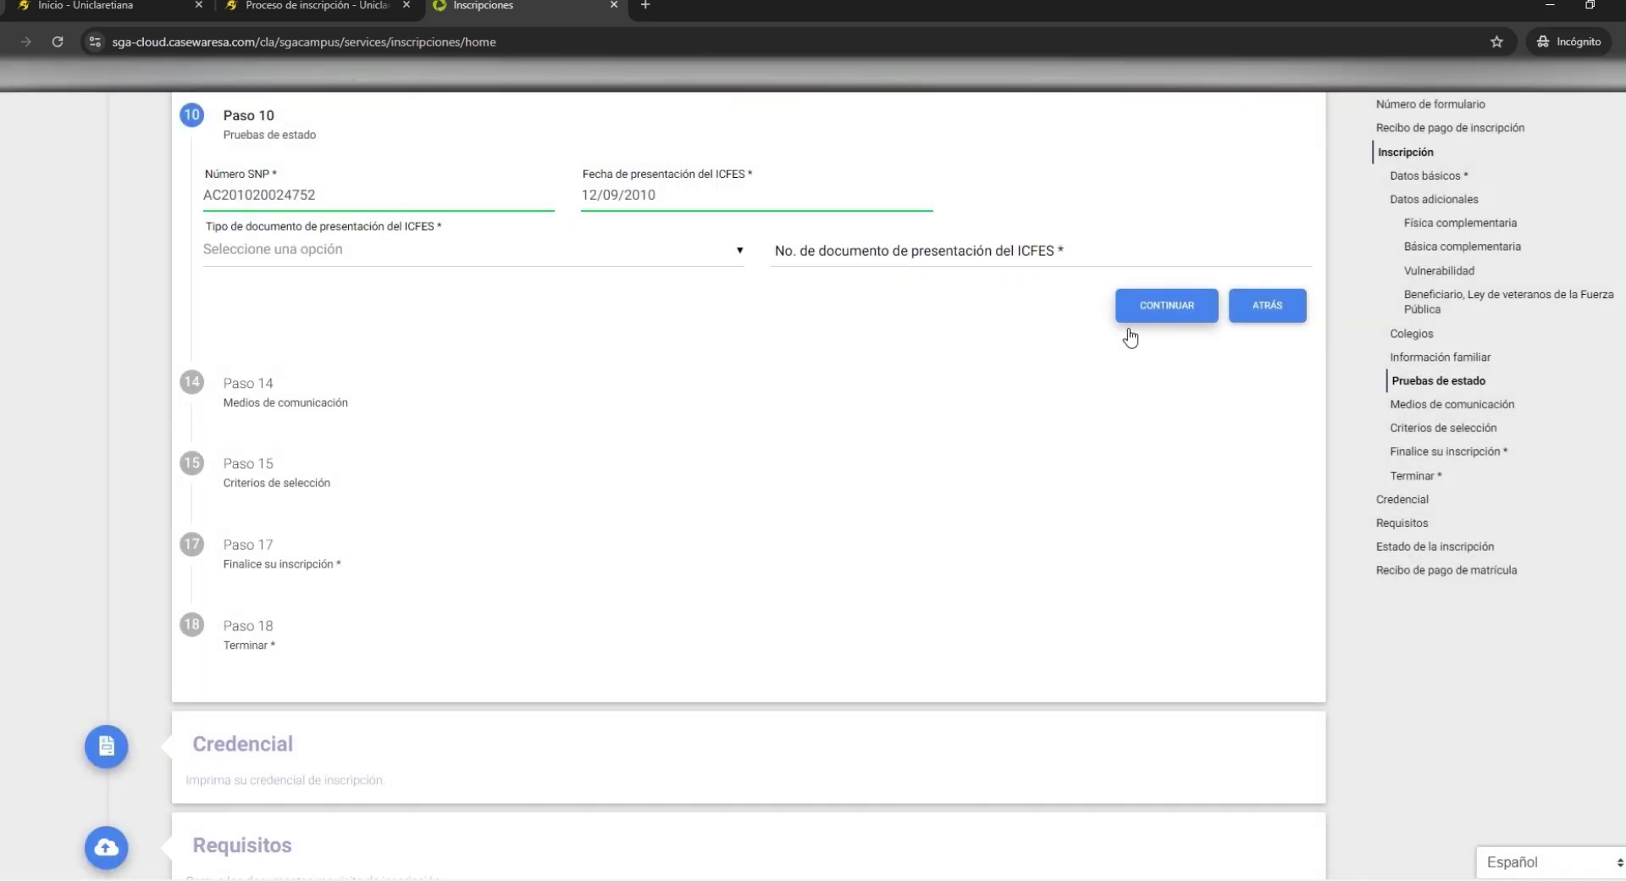
- Choose Cédula de Ciudadanía as document type, enter the document number, and save the test details
click(381, 251)
click(454, 279)
click(868, 258)
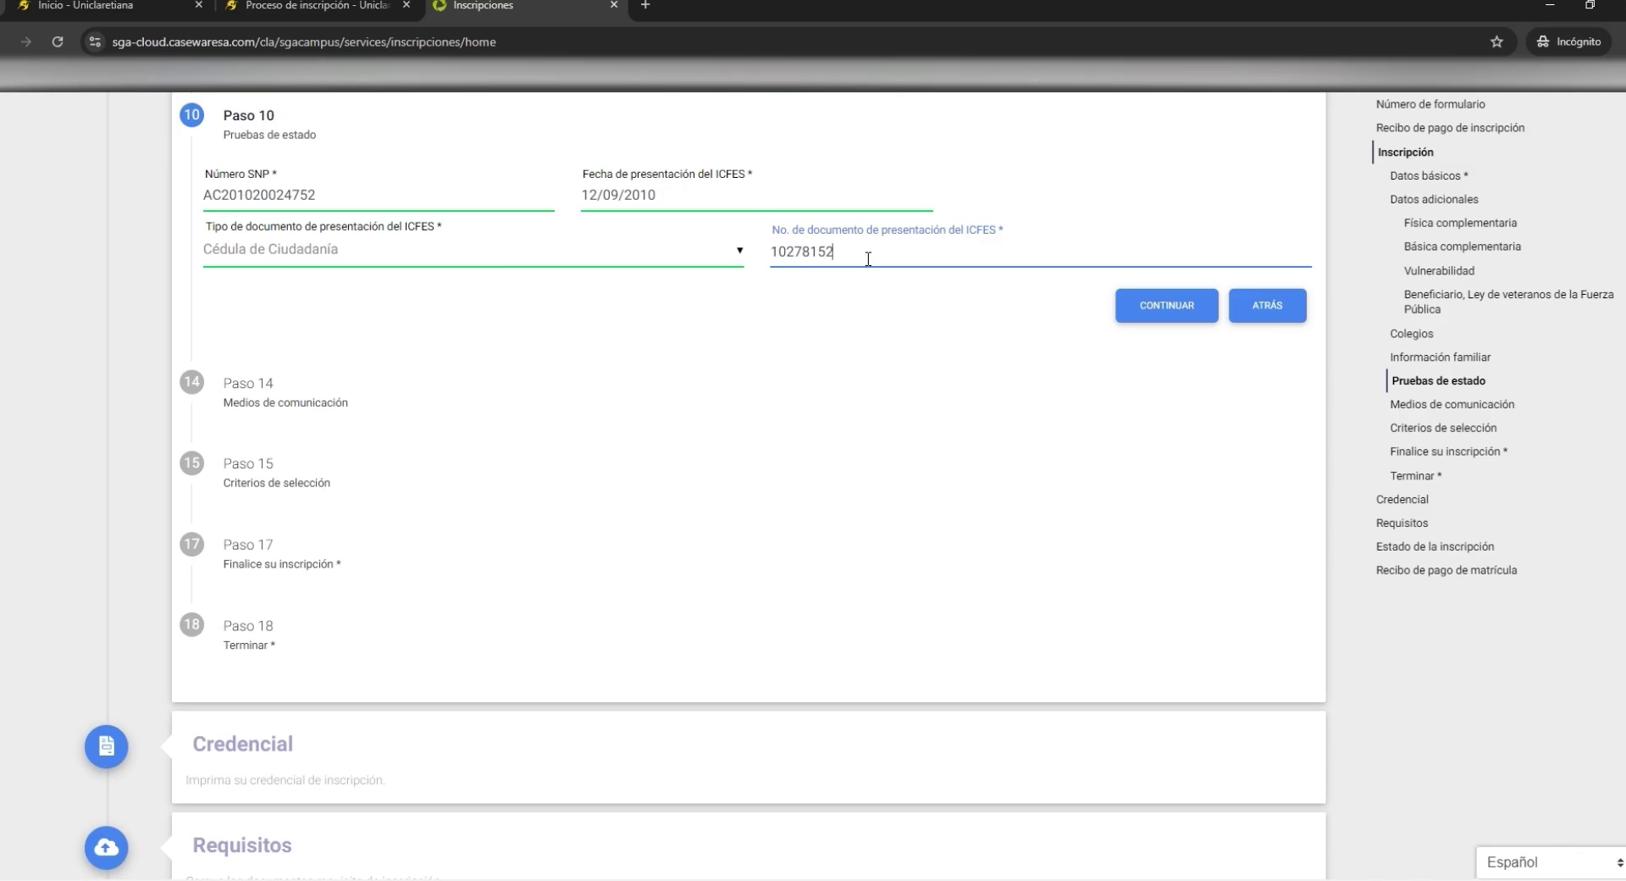
click(1153, 307)
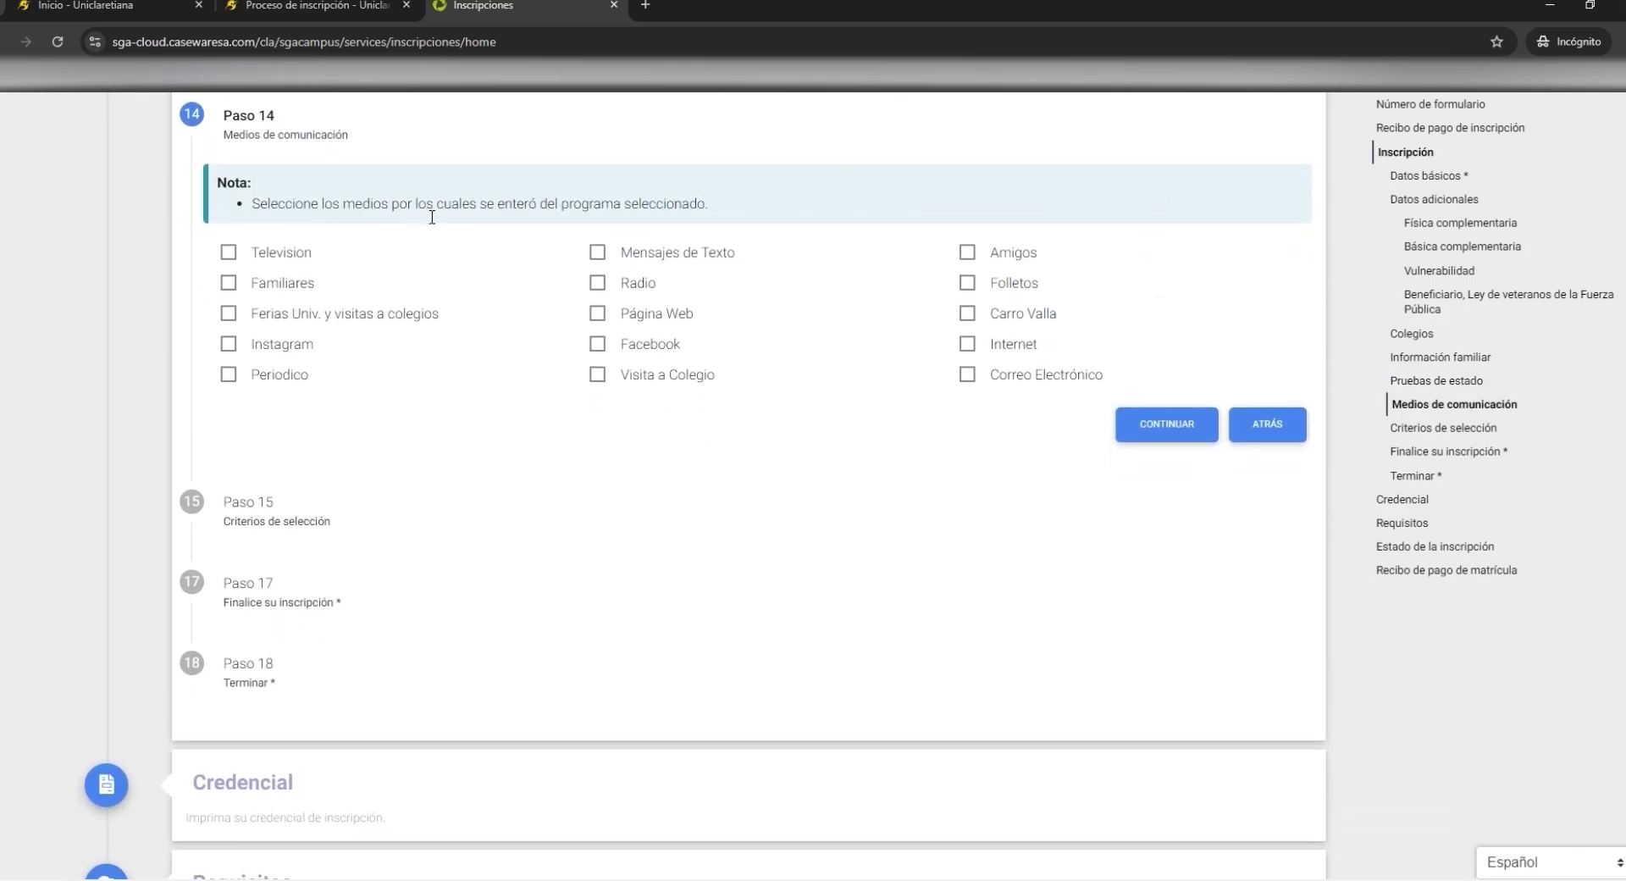
- Mark Internet as the information source, then tick Costo de matrícula, Teatro and Baloncesto as selection criteria
click(979, 347)
click(1173, 426)
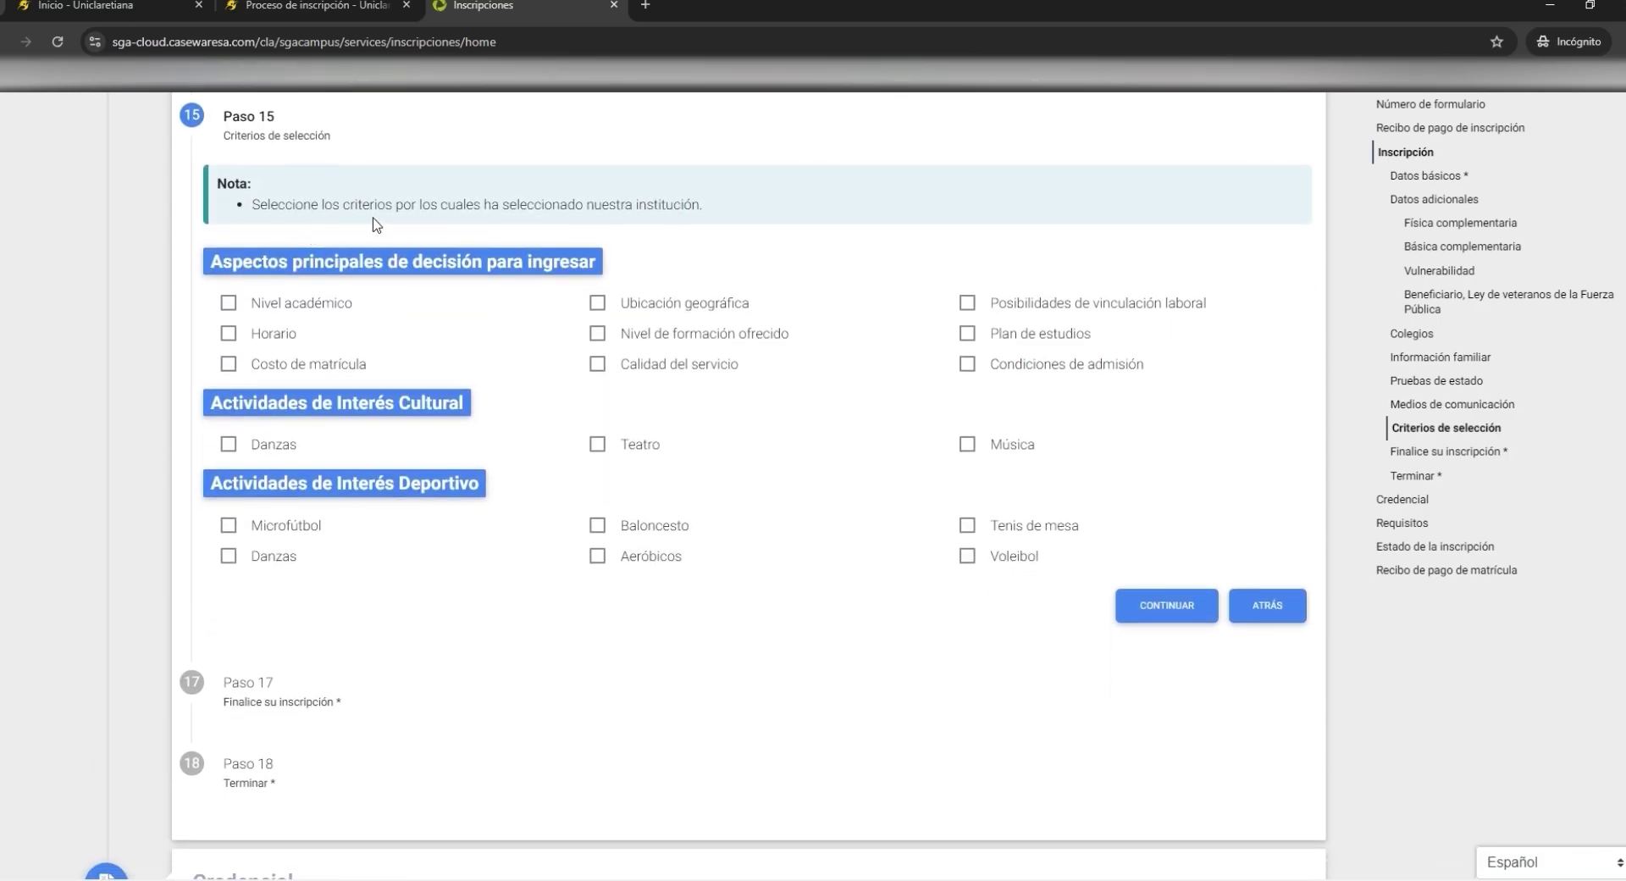
click(228, 364)
scroll(403, 340, down, 1)
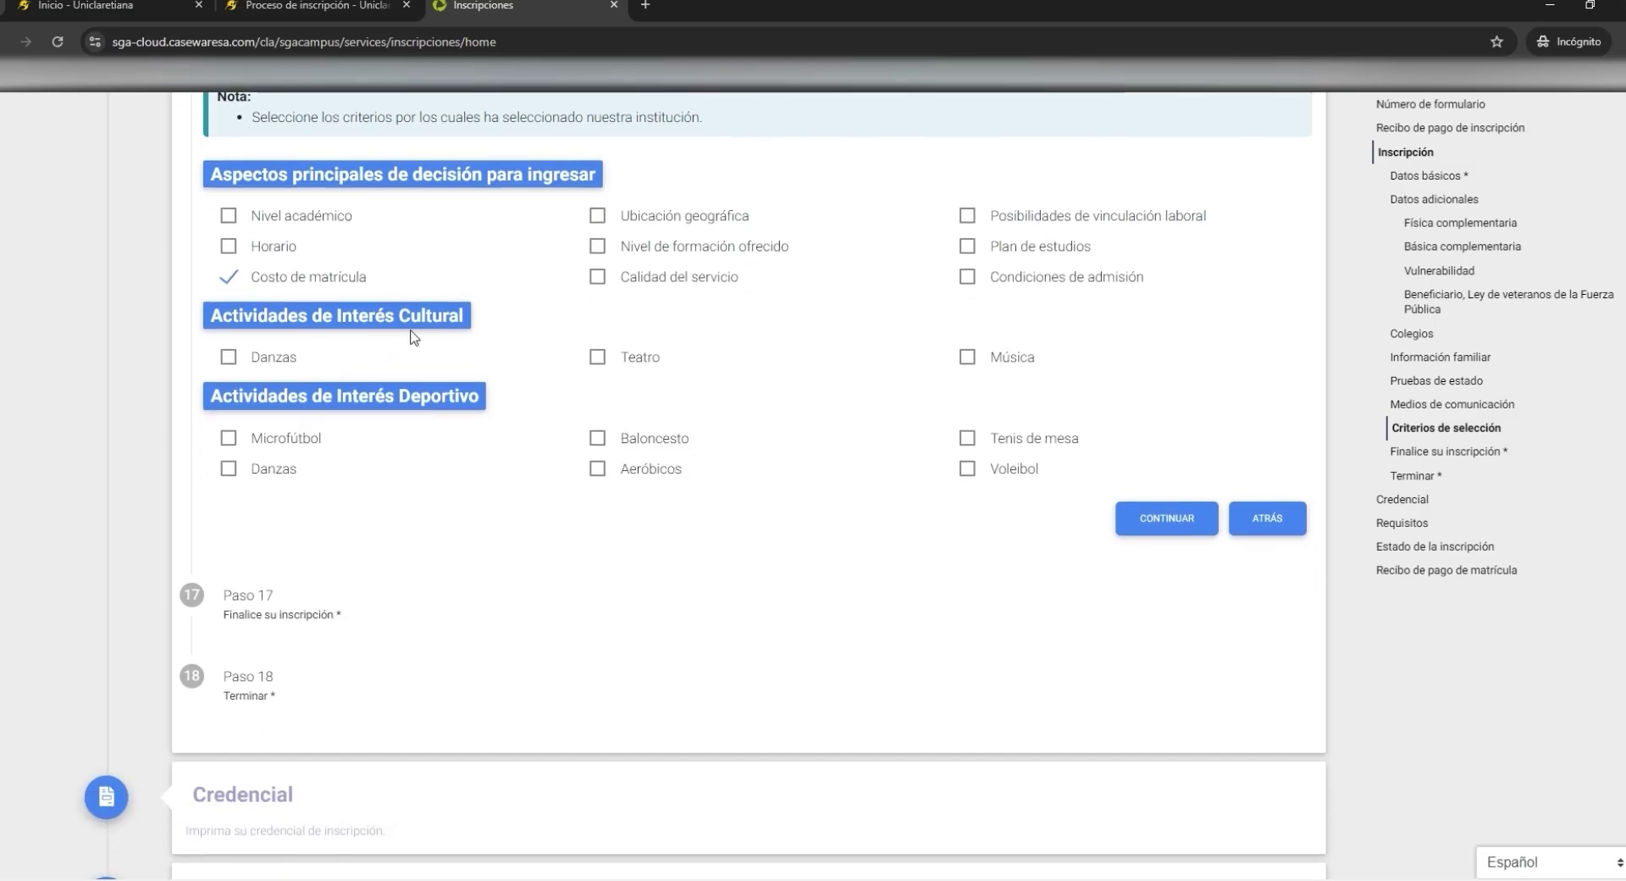
click(600, 359)
scroll(461, 498, down, 1)
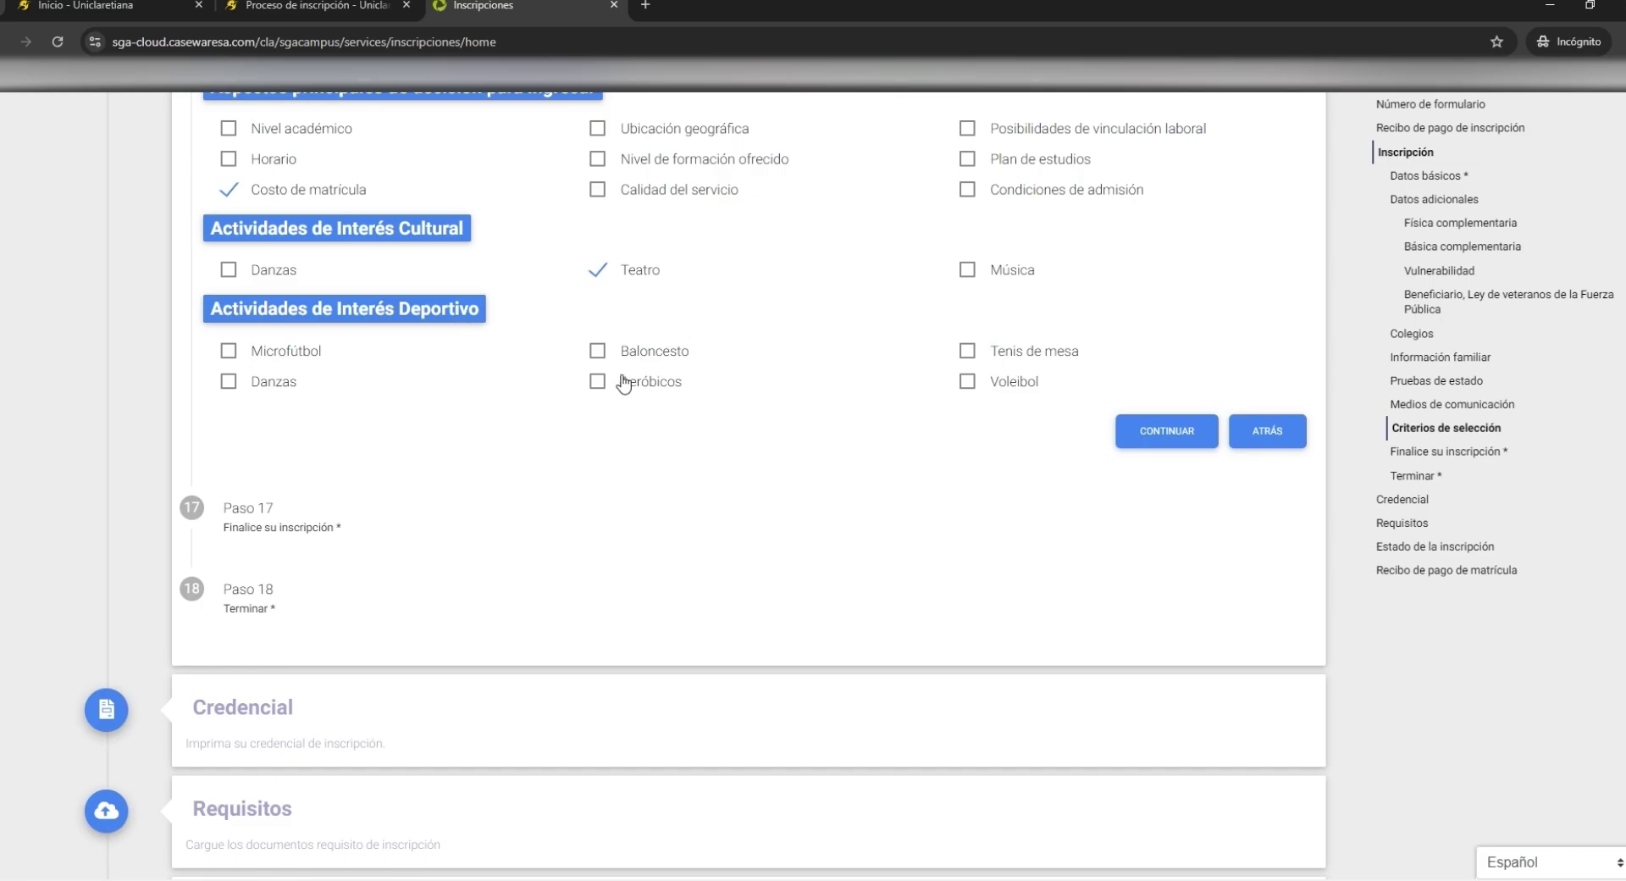
click(598, 351)
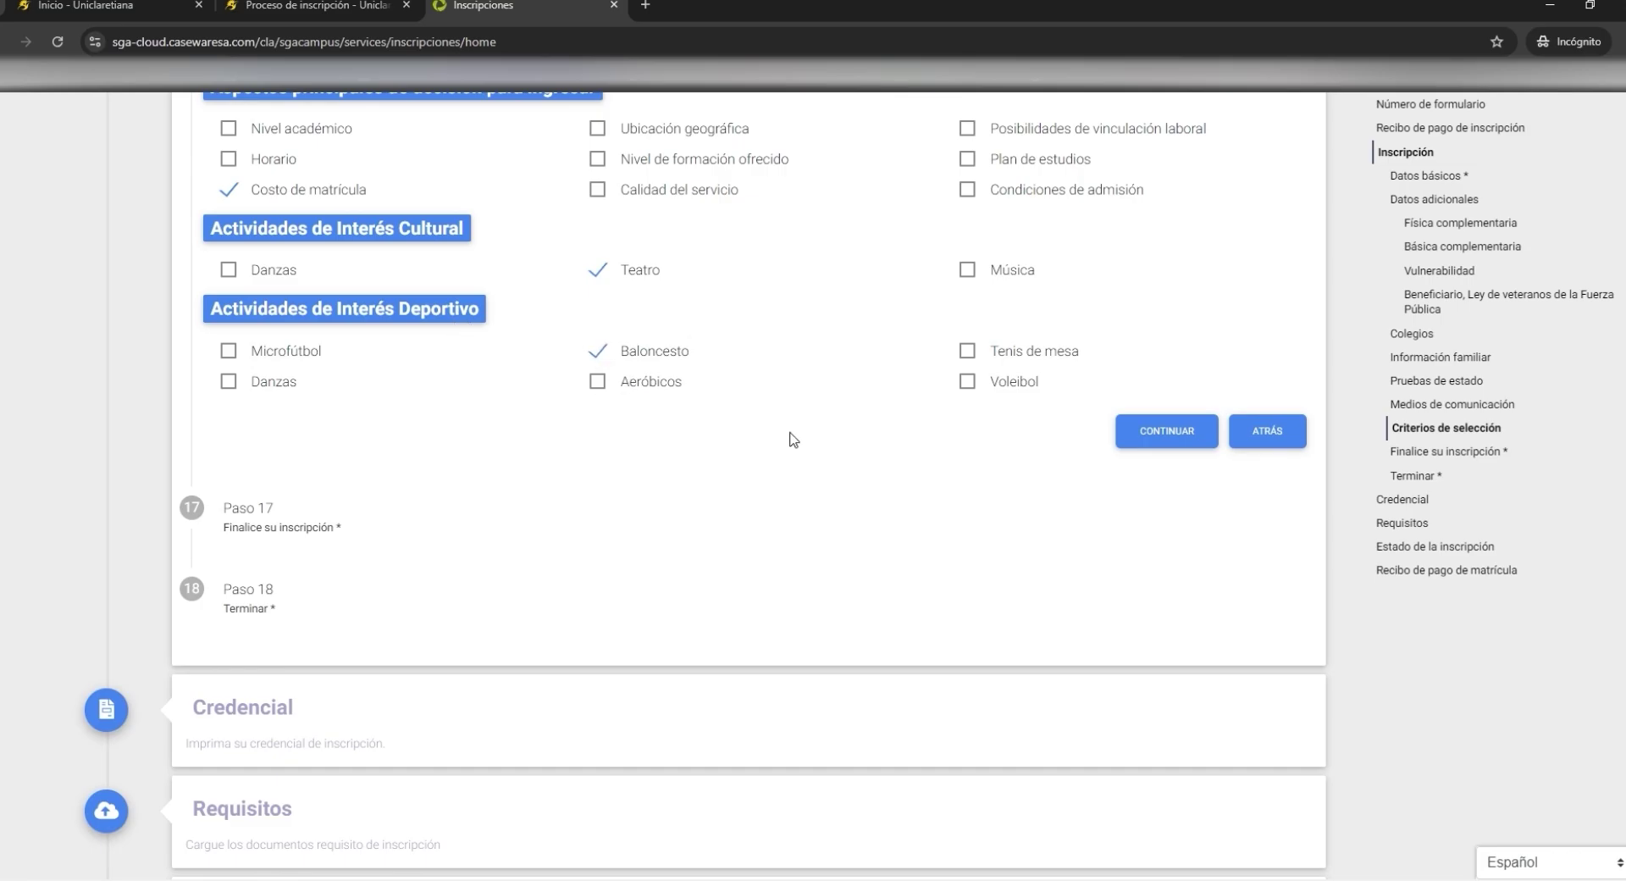
click(1203, 435)
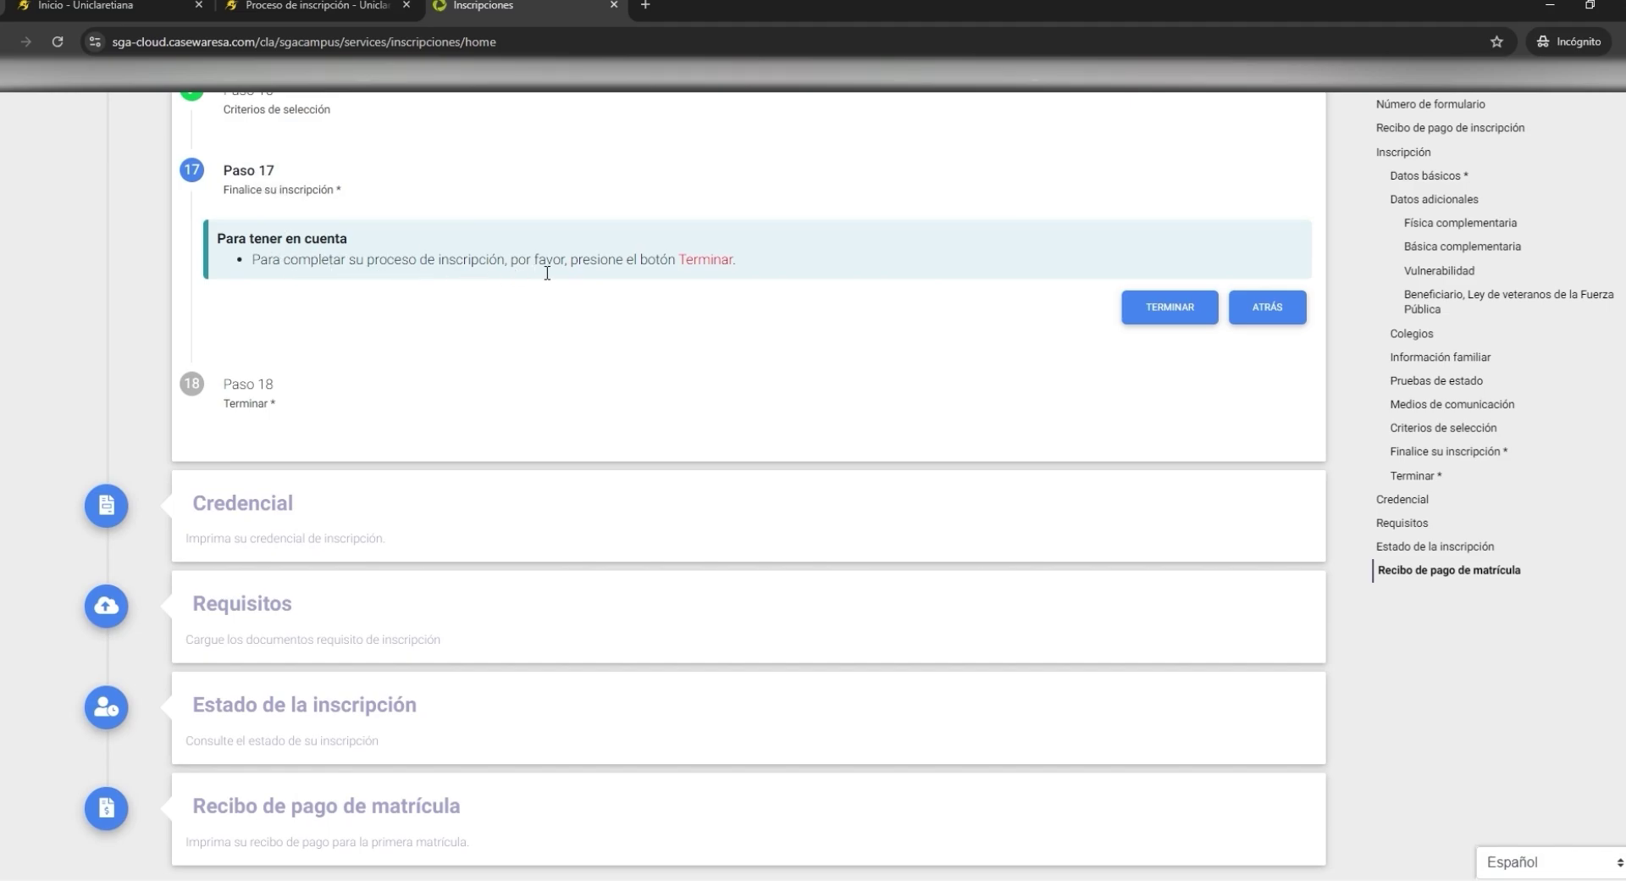
- Submit the enrollment with TERMINAR and continue to the Trabajo Social inscription credential
click(1190, 310)
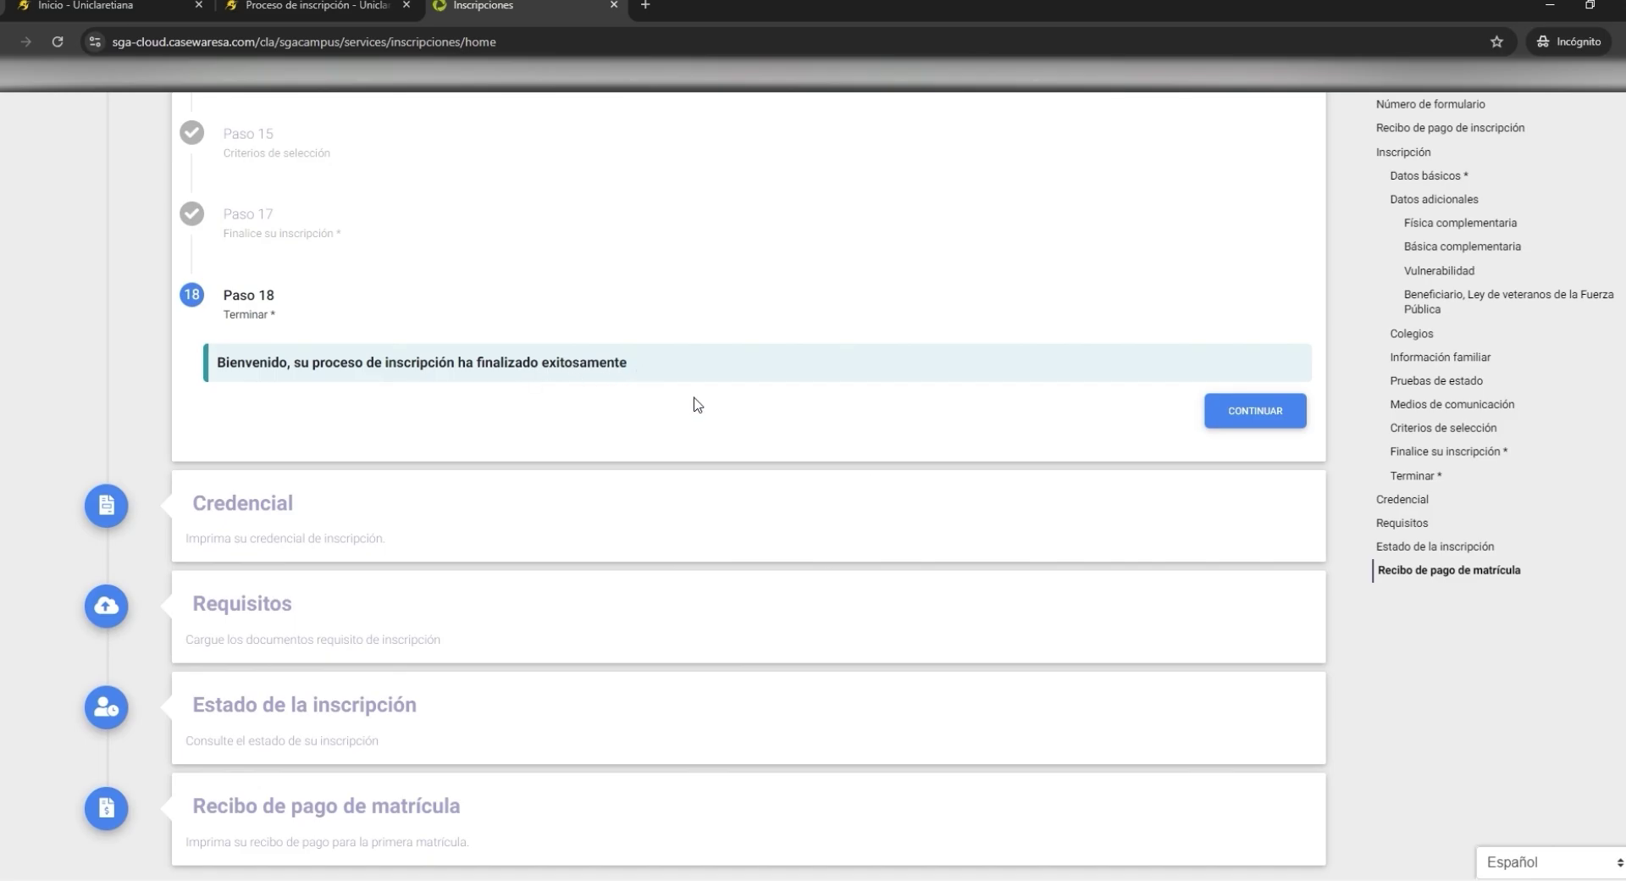
click(1268, 415)
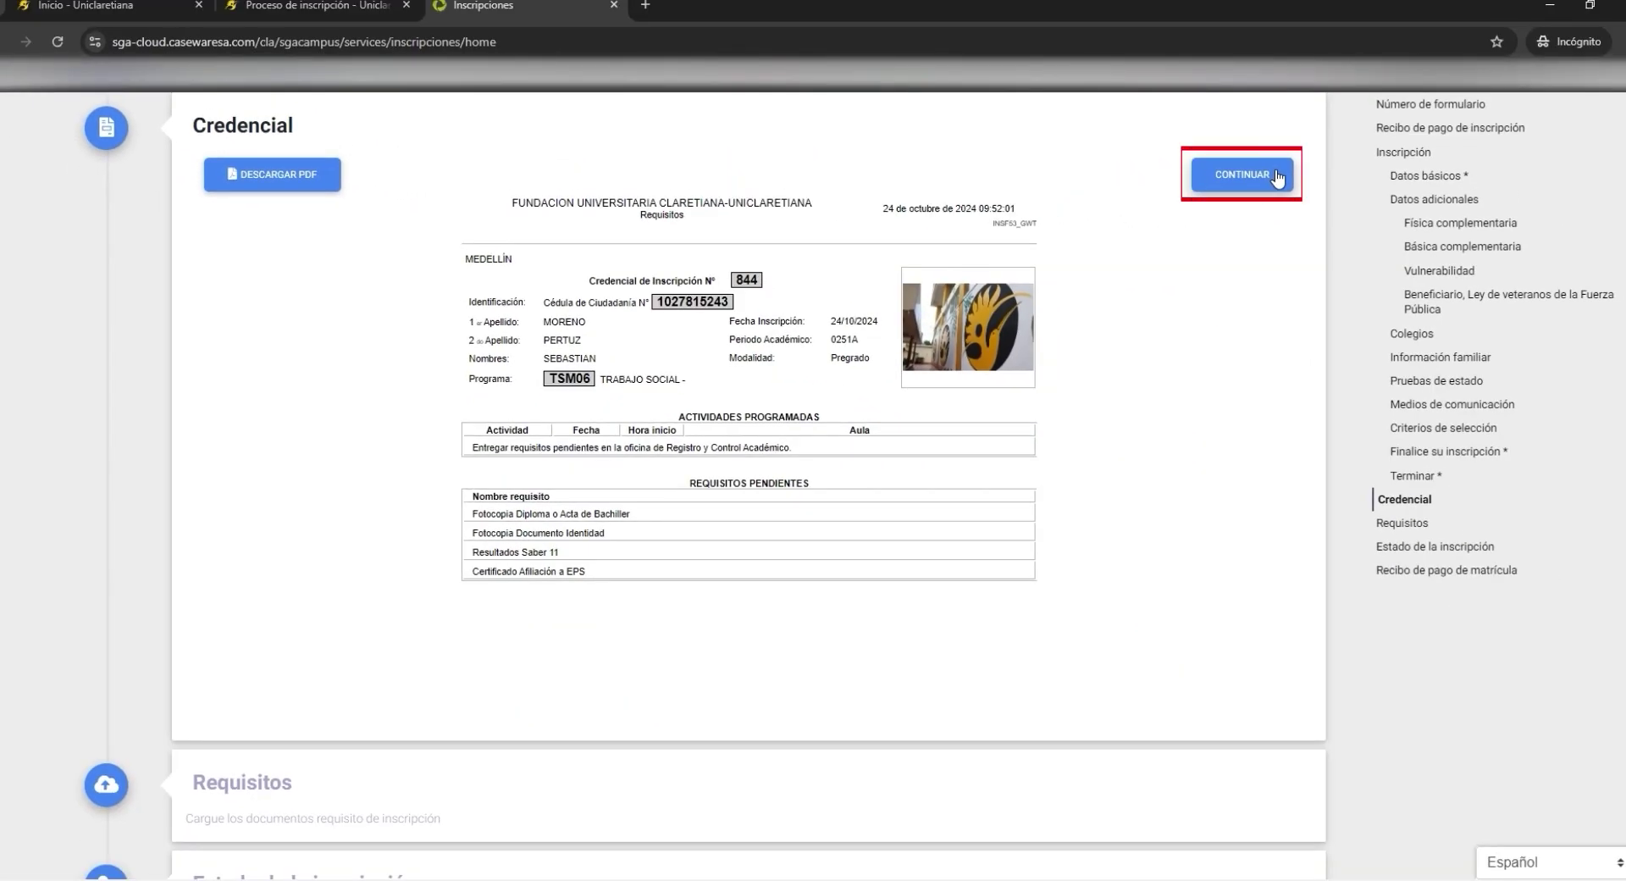
- Review the four requirements, each carrying IMG_9181.JPG, and continue to the inscription status
click(1277, 178)
scroll(933, 740, down, 2)
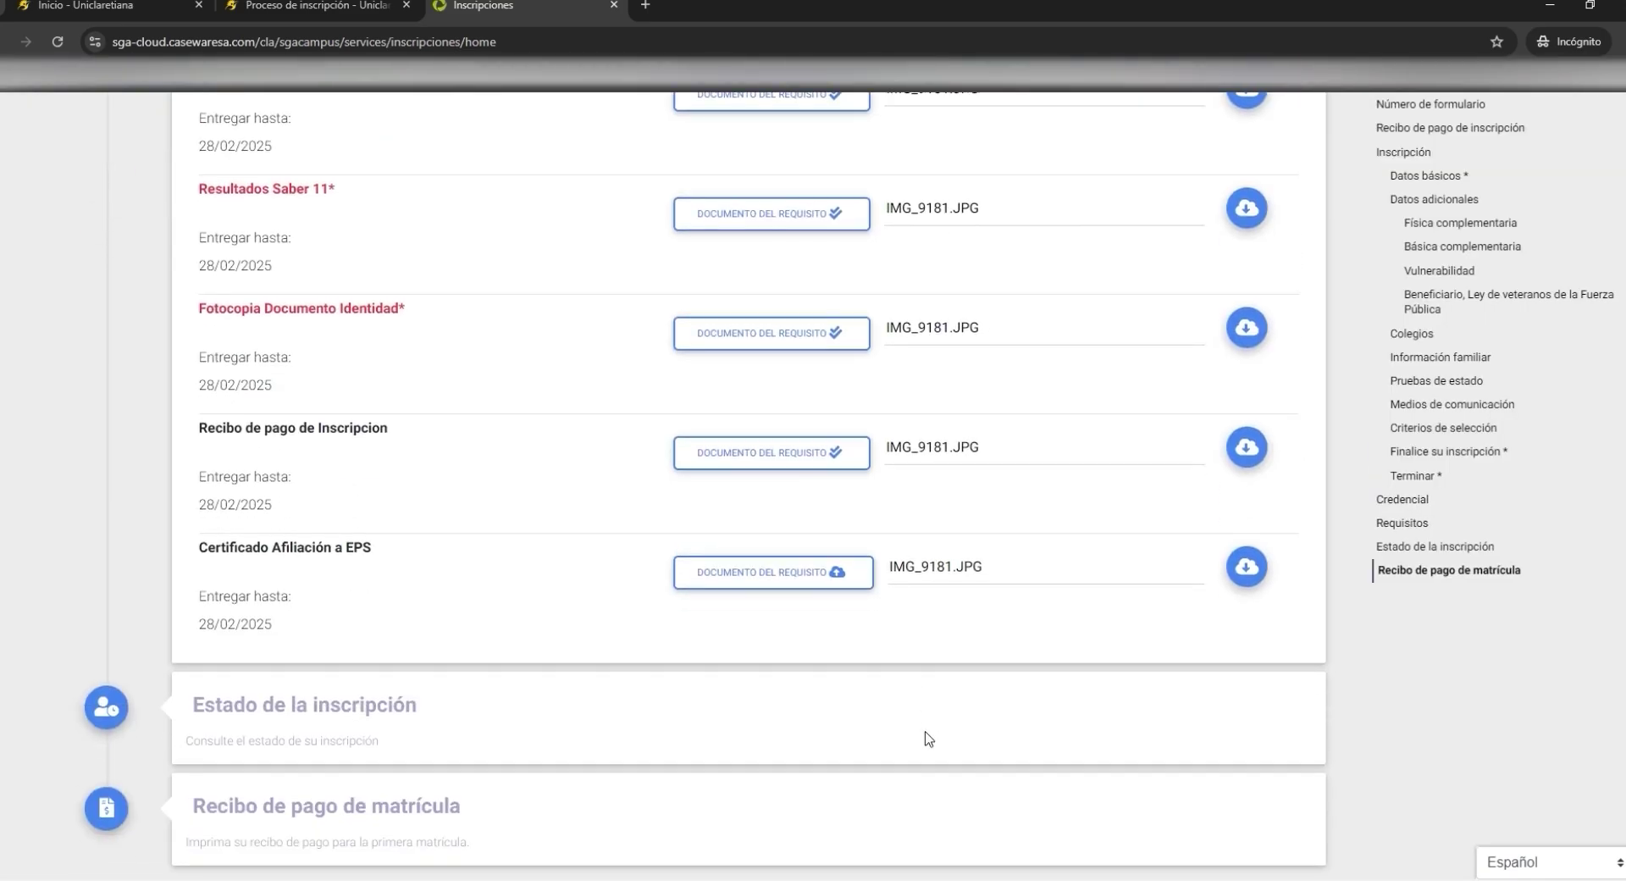
scroll(930, 739, up, 6)
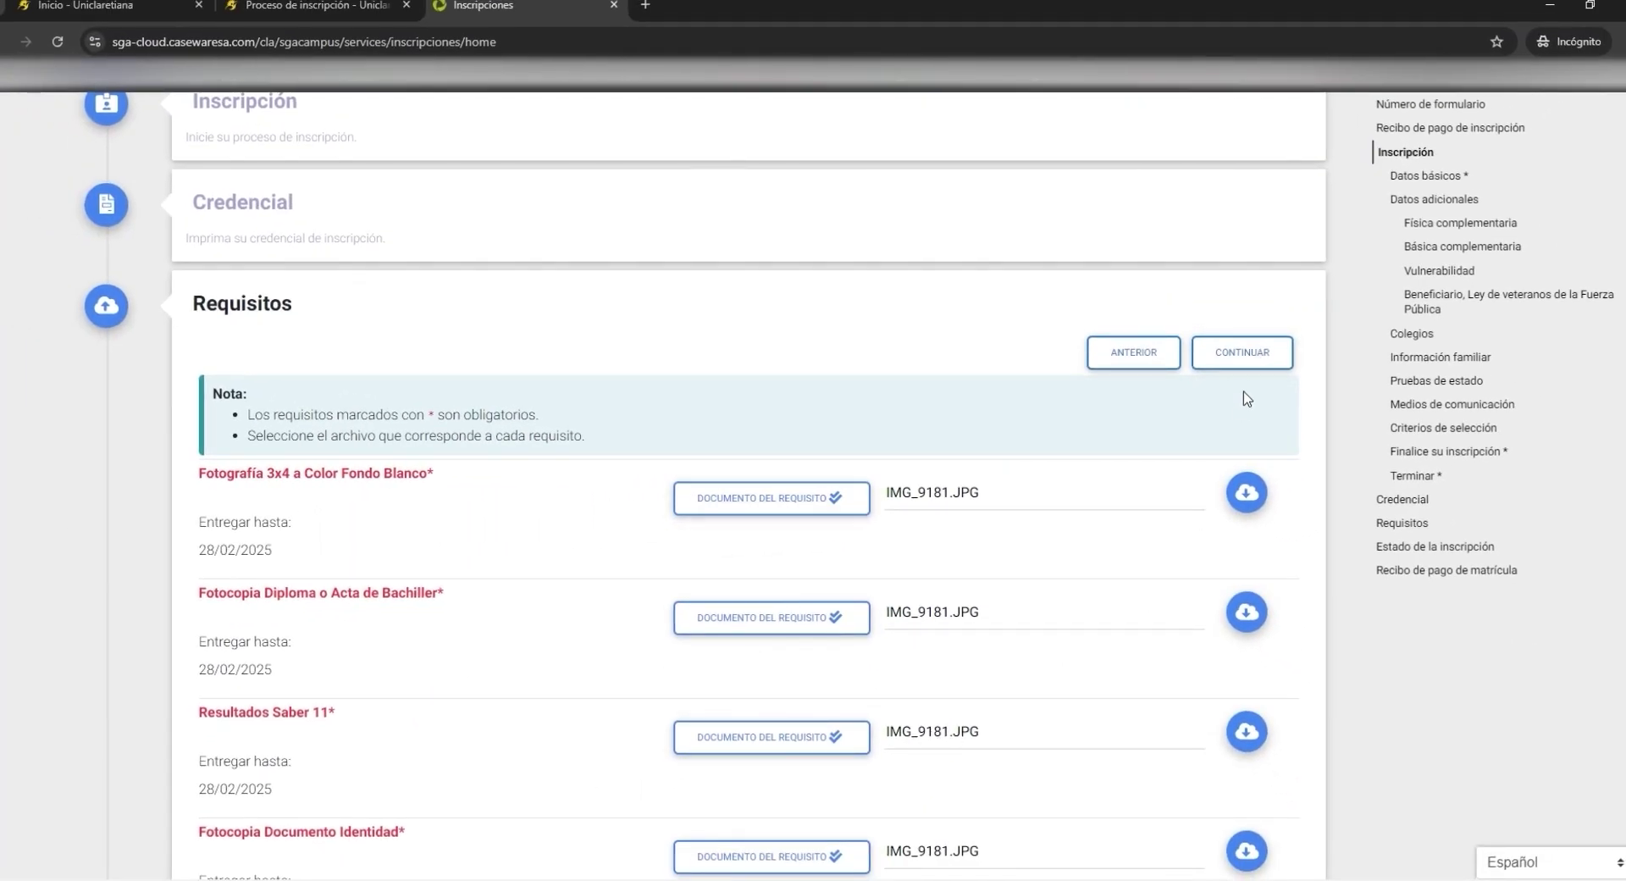
click(1252, 353)
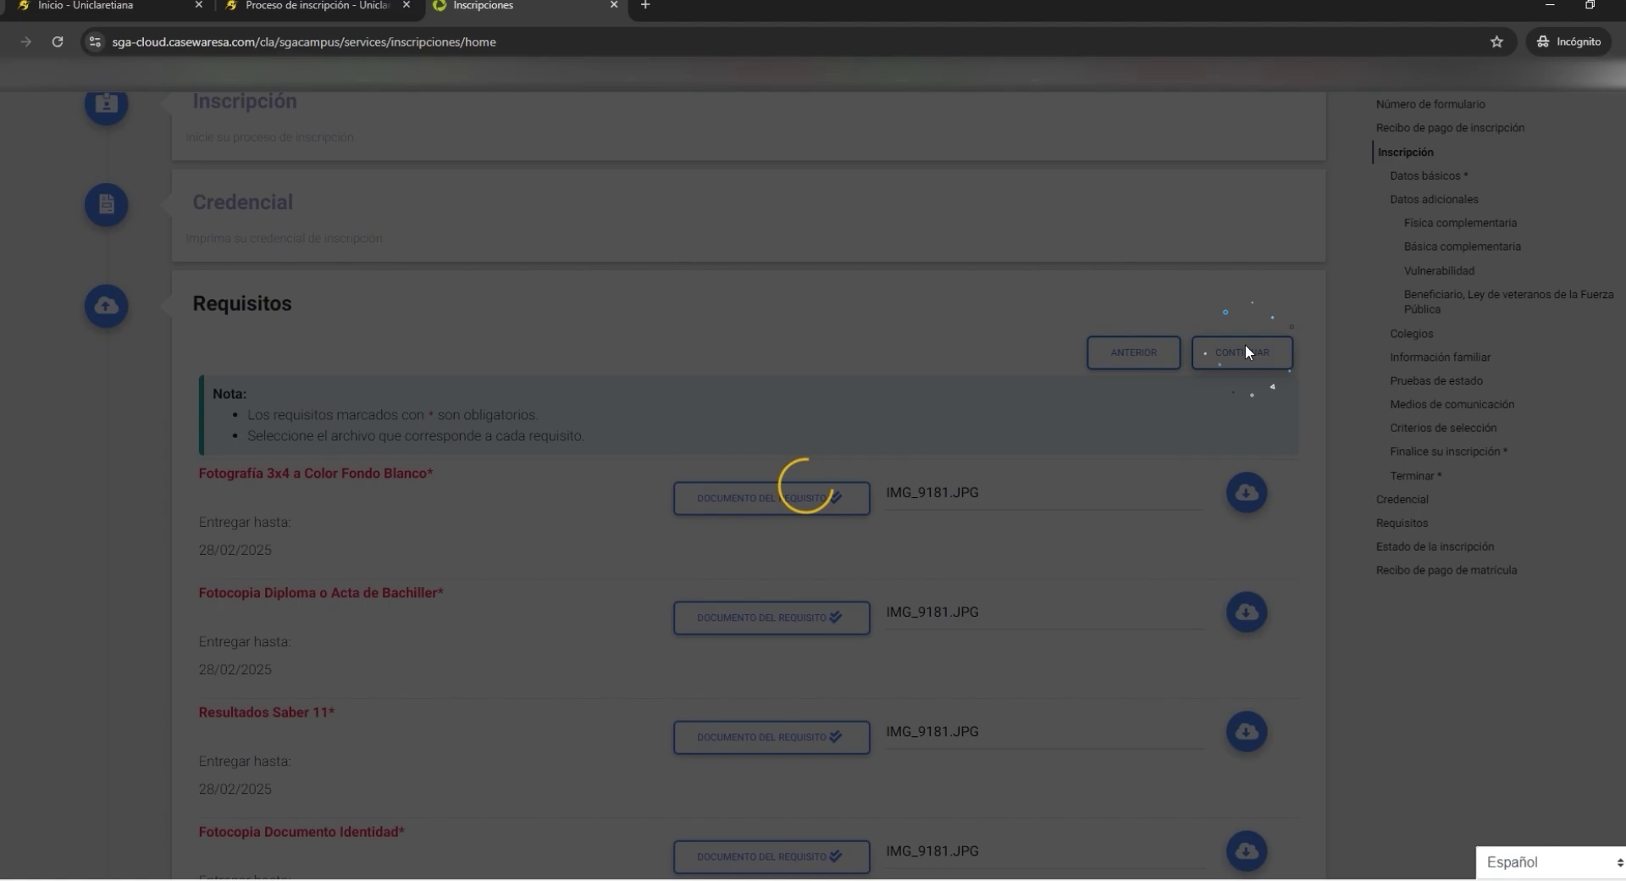